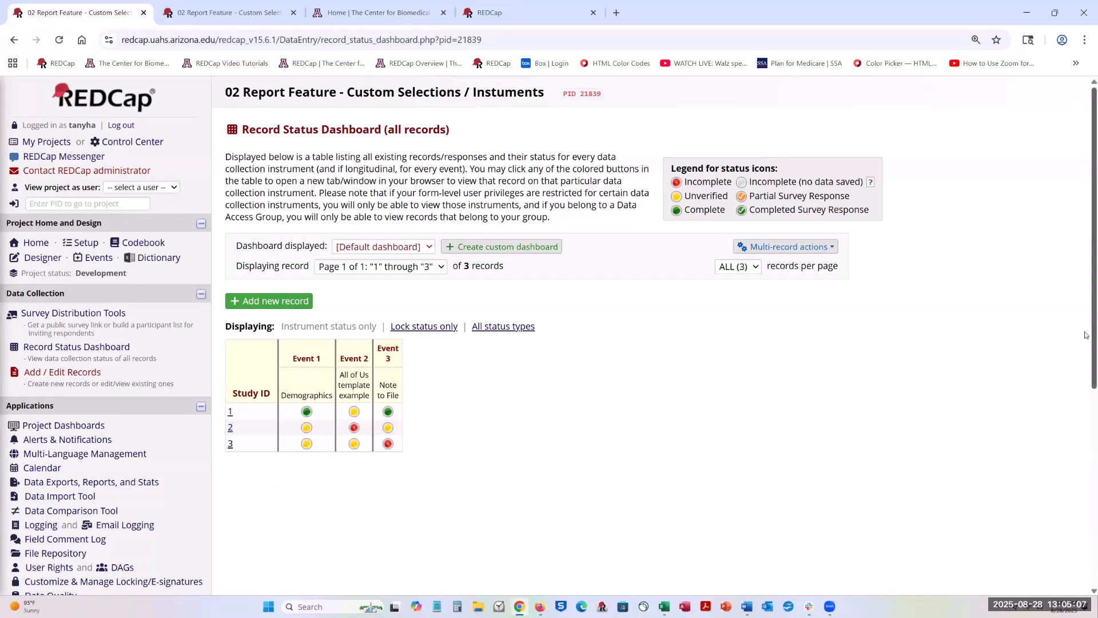
Step: Open the project's Data Exports, Reports, and Stats page and briefly view its how-to video
scroll(1087, 338, "down", 1)
scroll(653, 338, "down", 5)
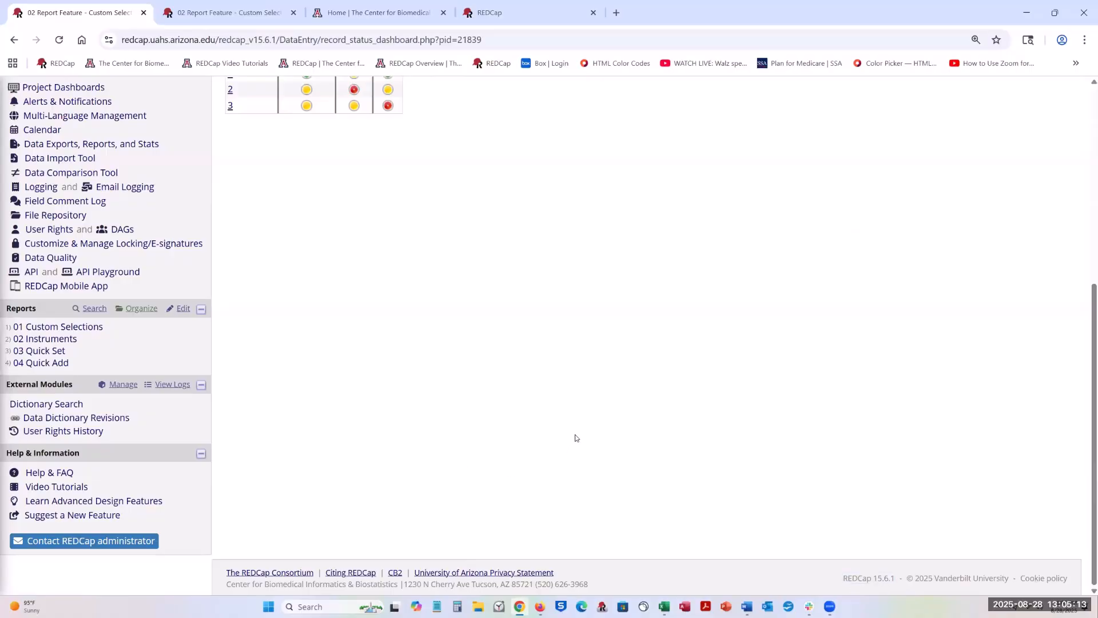
scroll(575, 438, "up", 5)
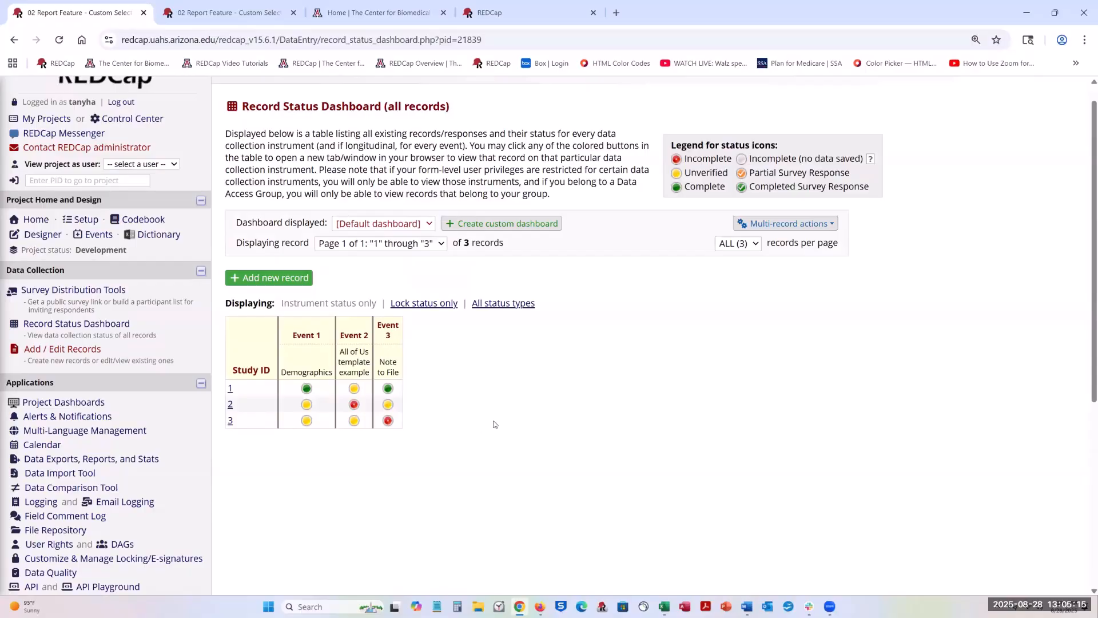
left_click(110, 461)
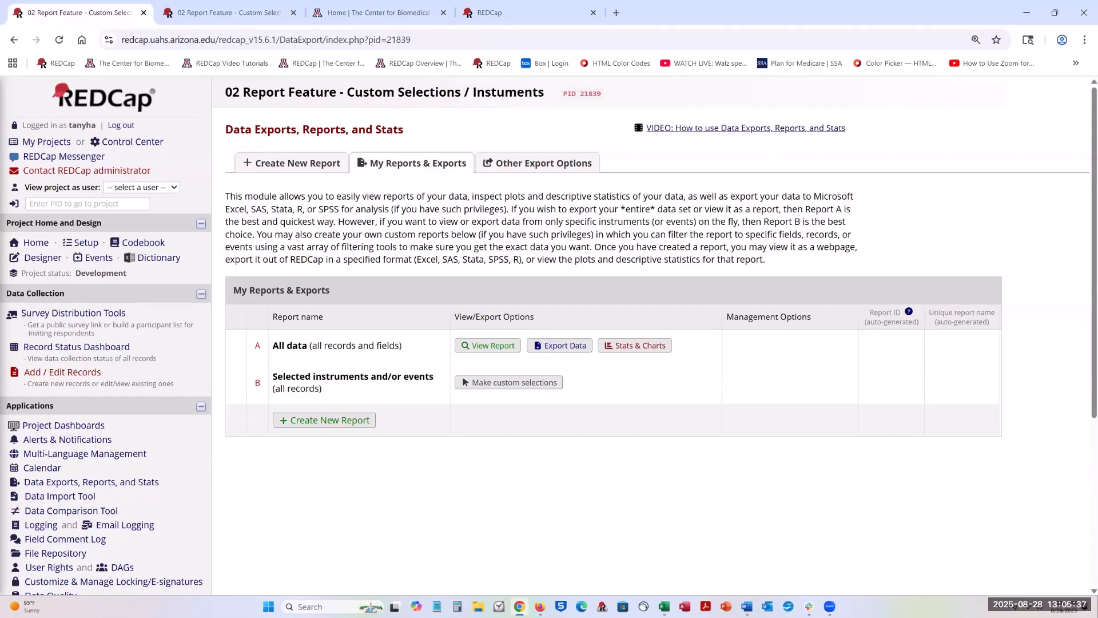
left_click(738, 137)
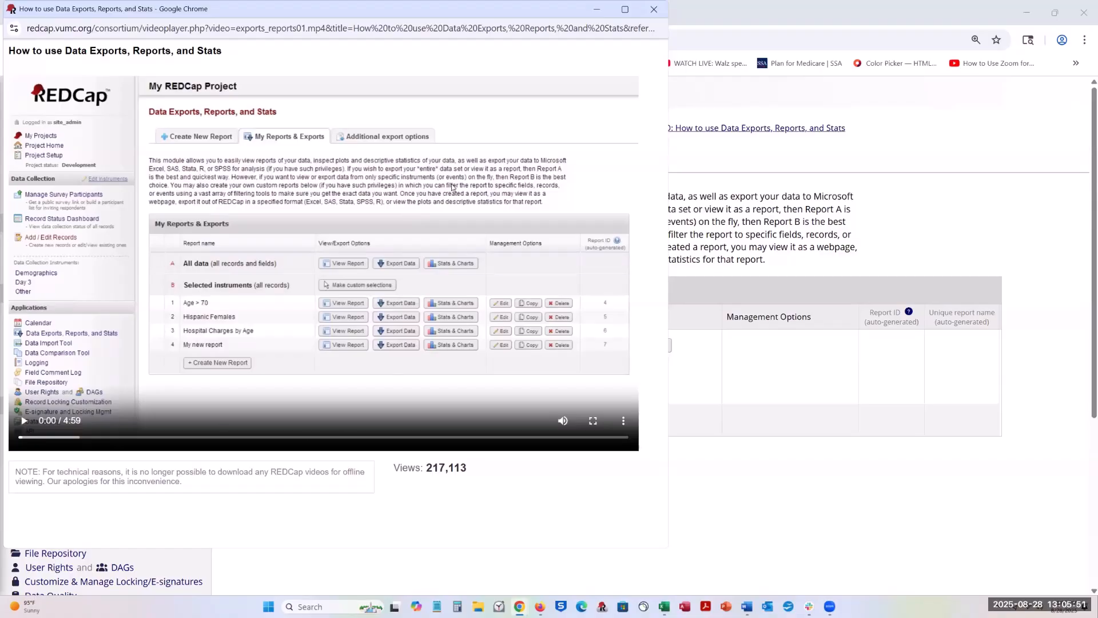
left_click(654, 9)
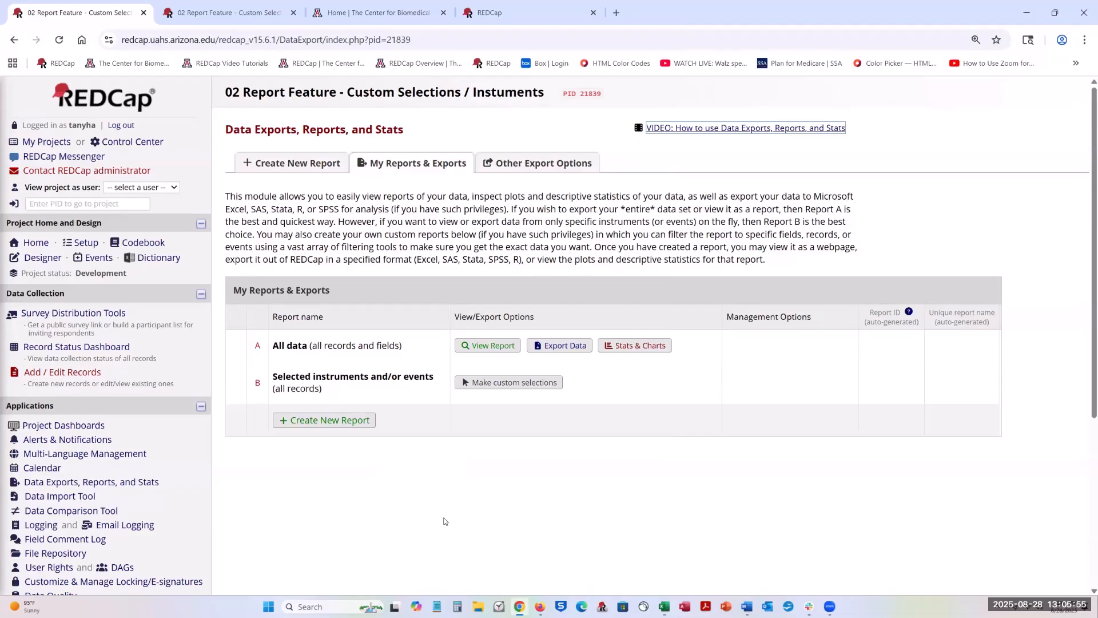
Step: Make custom selections of the Demographics instrument and Event 1, and view the resulting report for all records
left_click(516, 383)
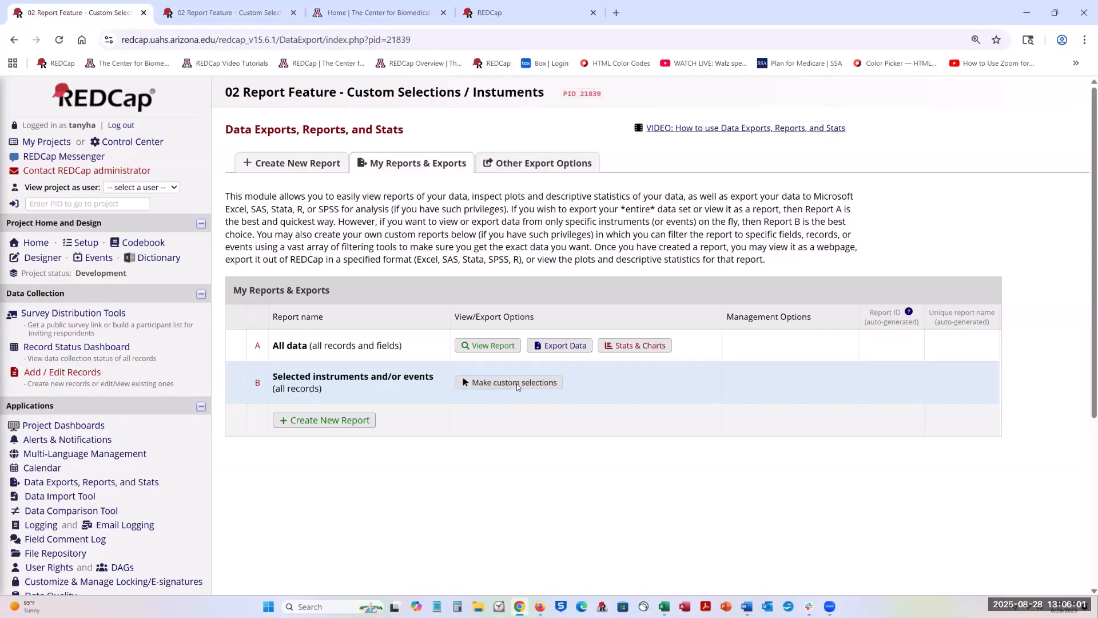
scroll(522, 332, "down", 2)
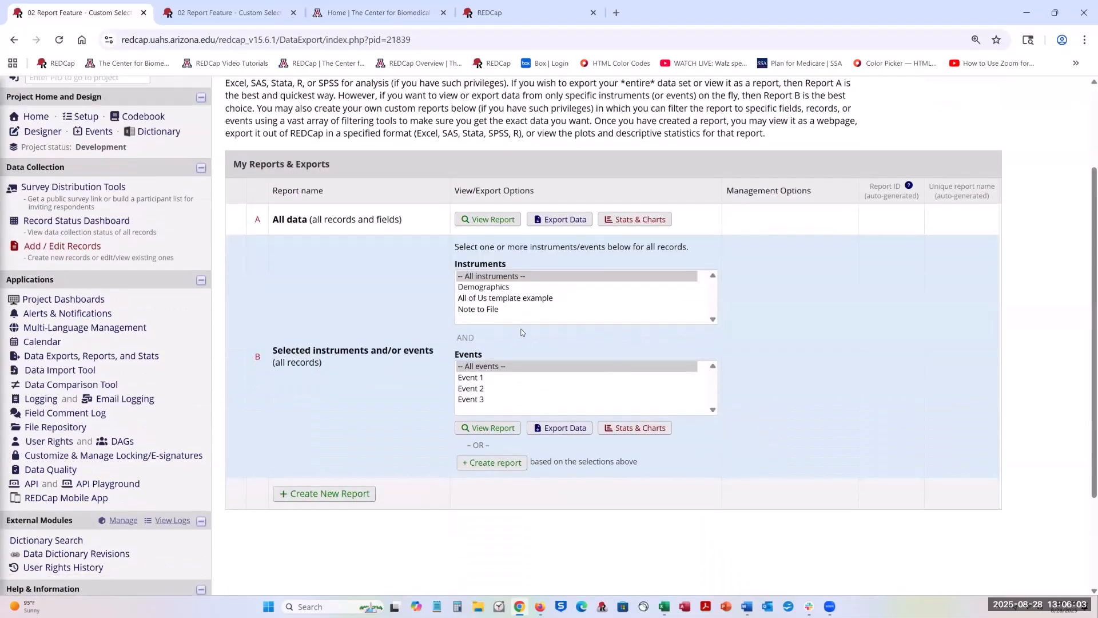
left_click(484, 288)
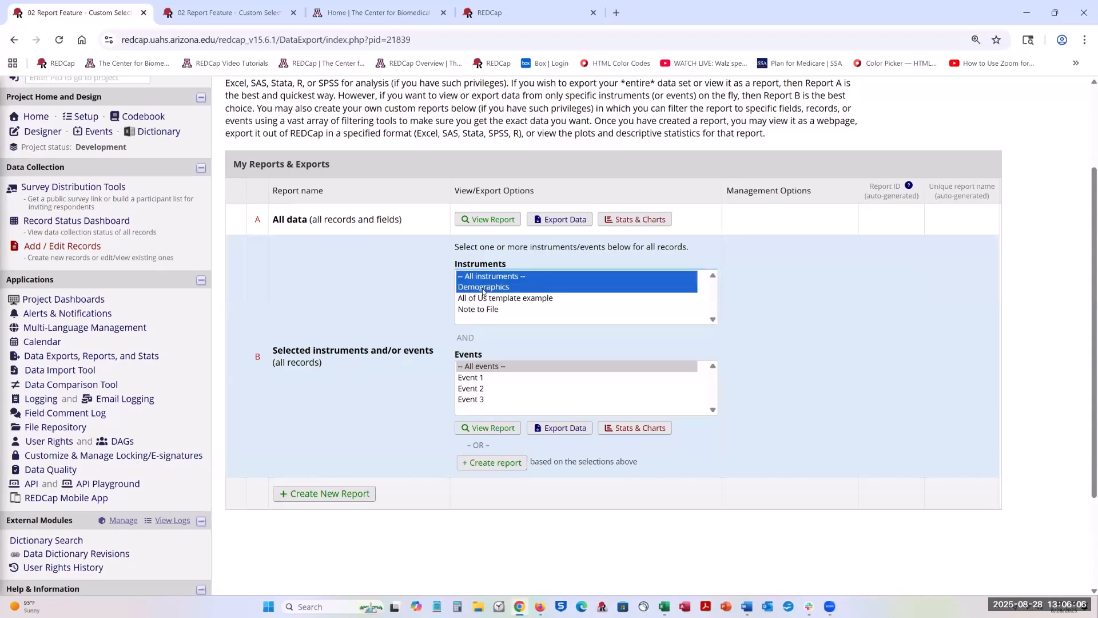
left_click(472, 378)
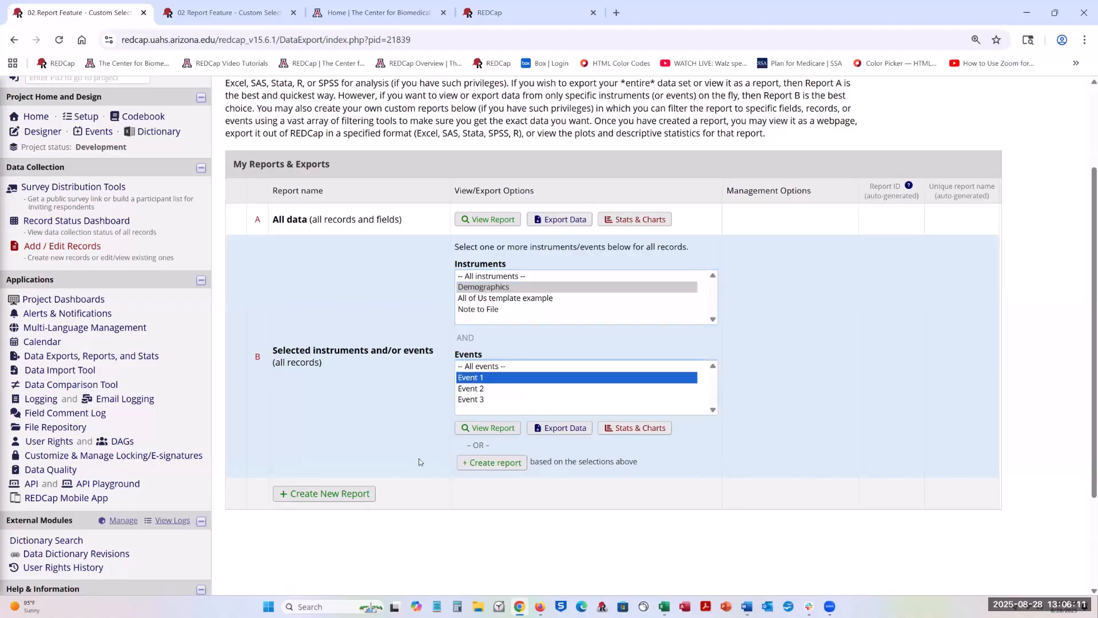
left_click(486, 430)
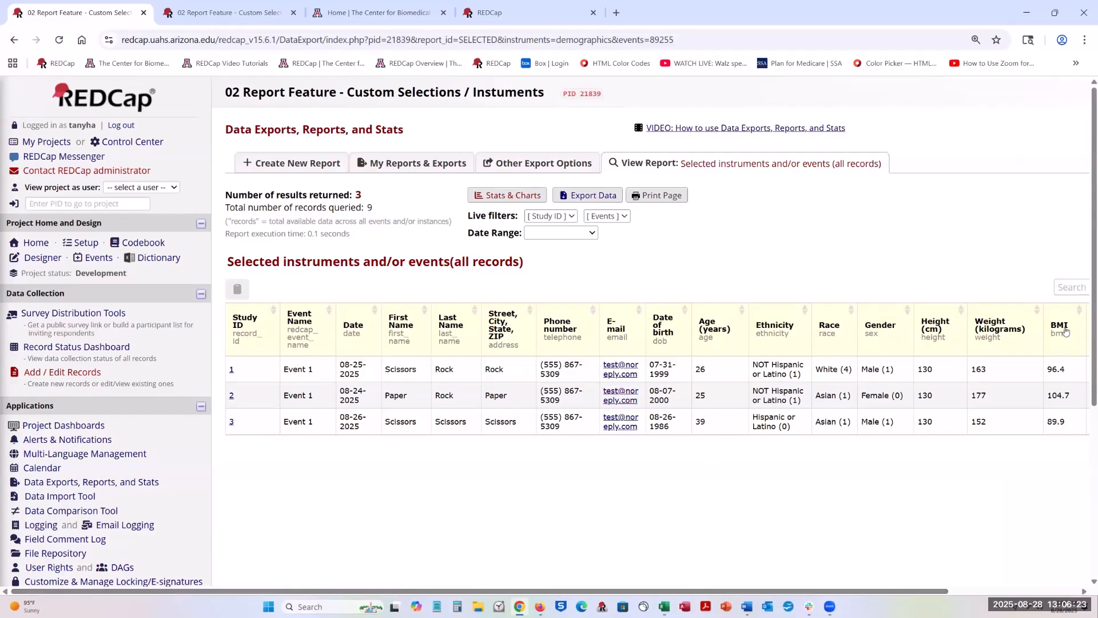
left_click_drag(937, 595, 873, 608)
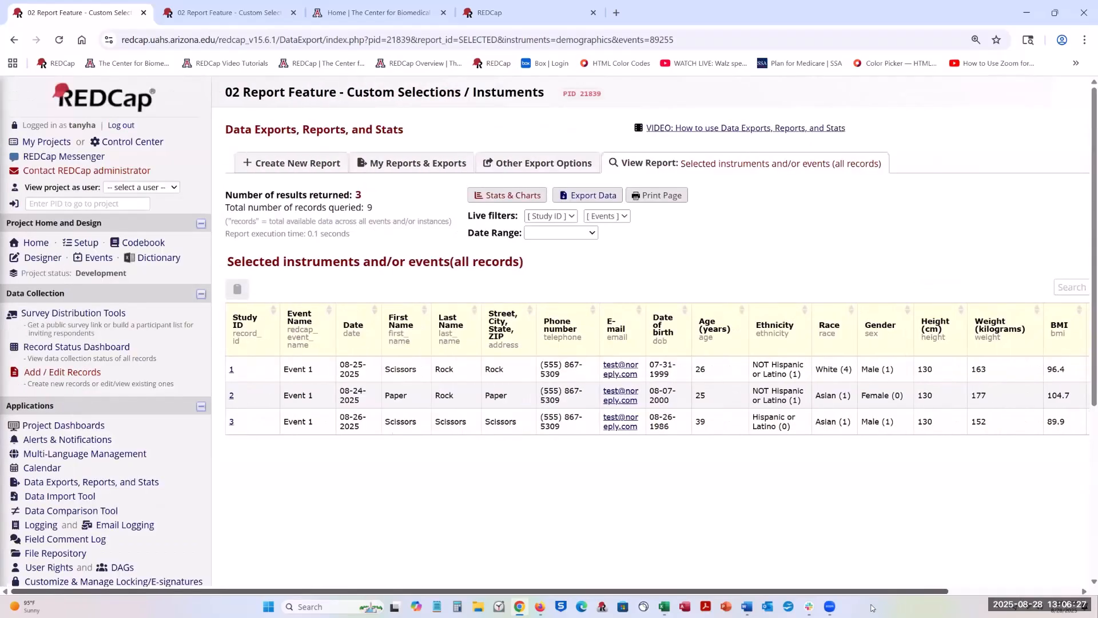
Step: Filter the displayed report by study ID 1, Event 1 and the Past 2 Weeks date range
left_click(548, 217)
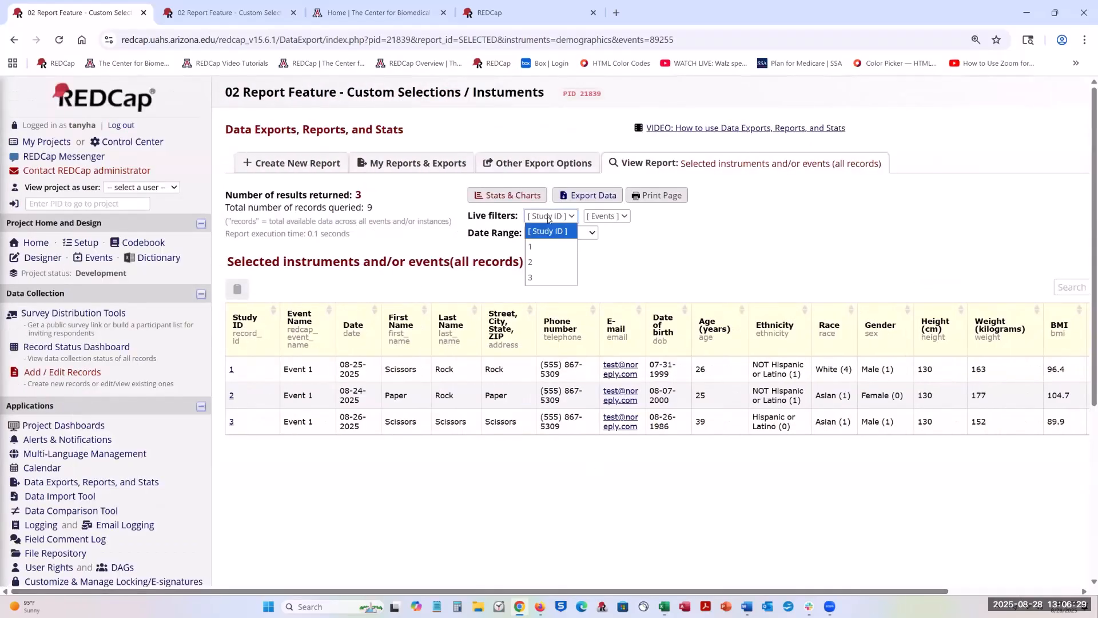
left_click(538, 248)
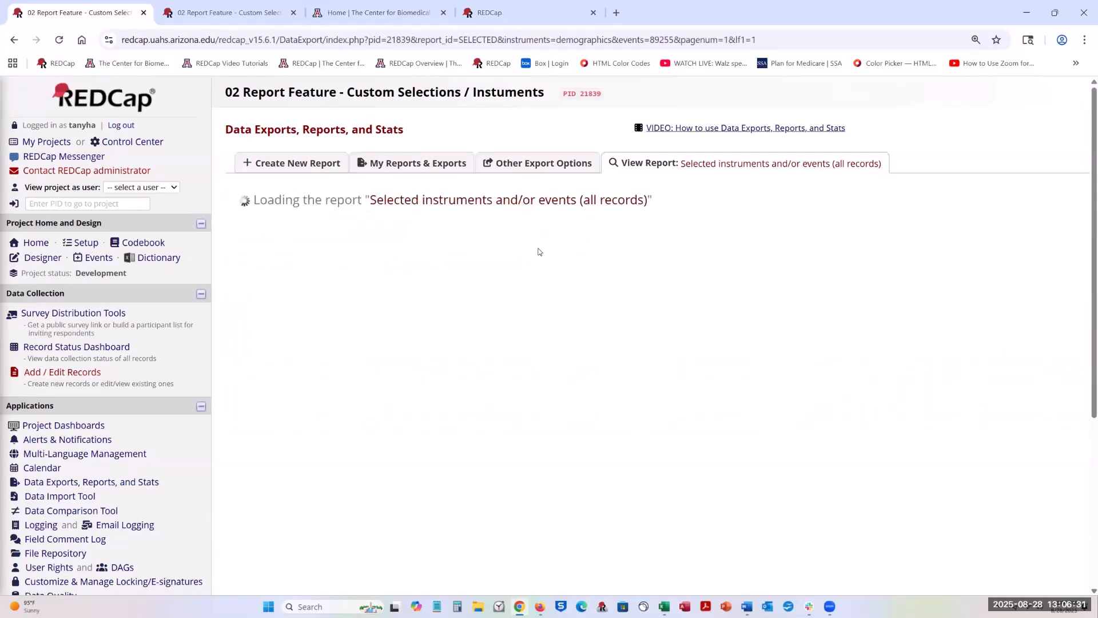
left_click(609, 217)
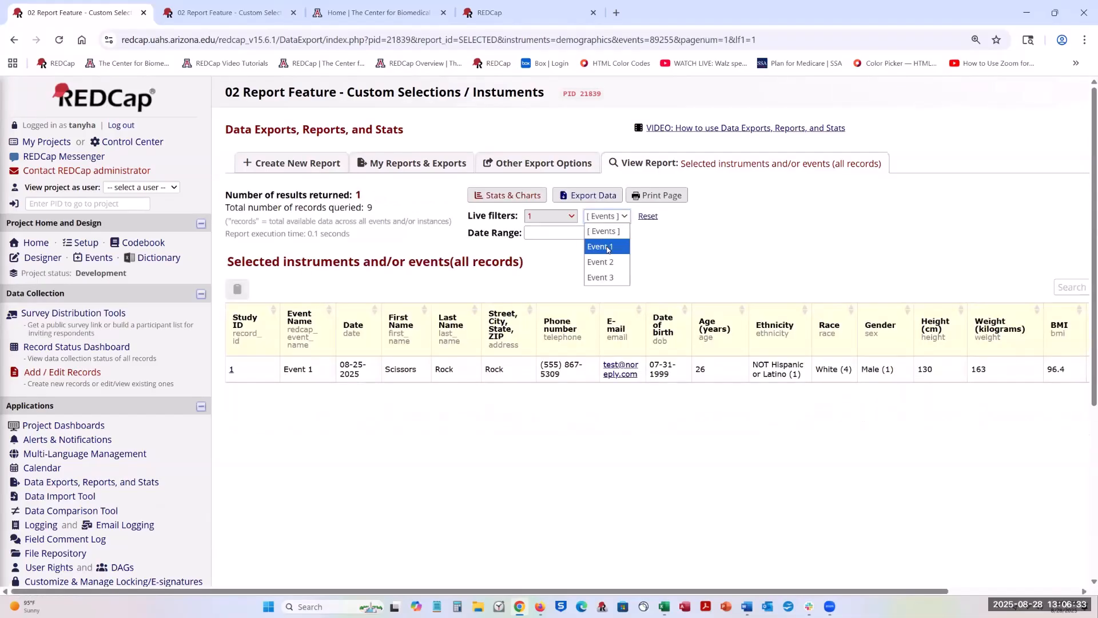
left_click(608, 250)
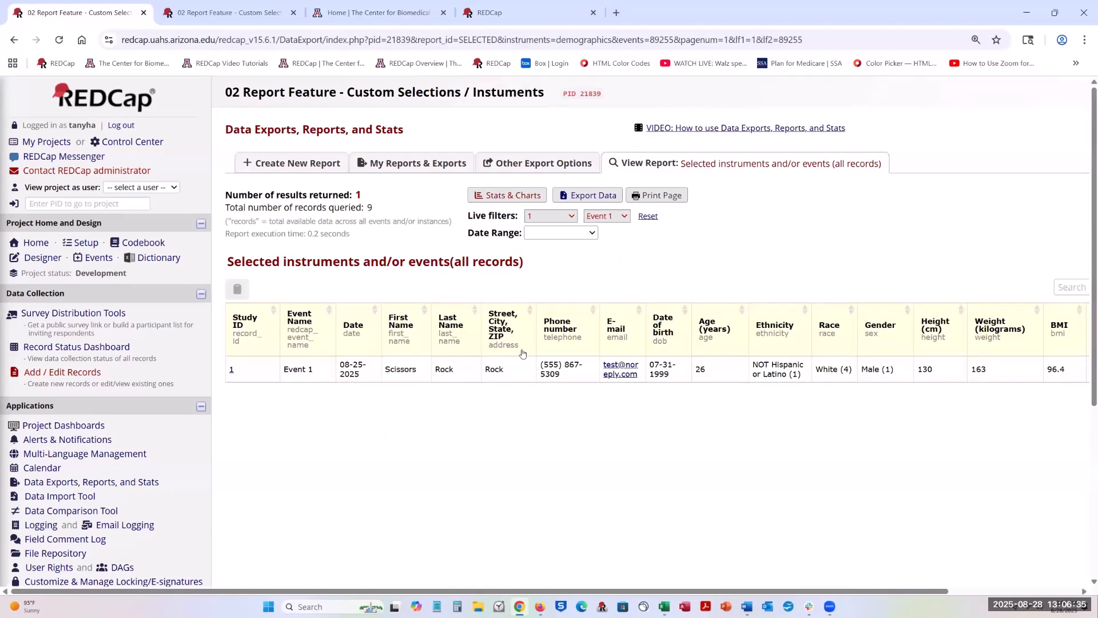
left_click(573, 234)
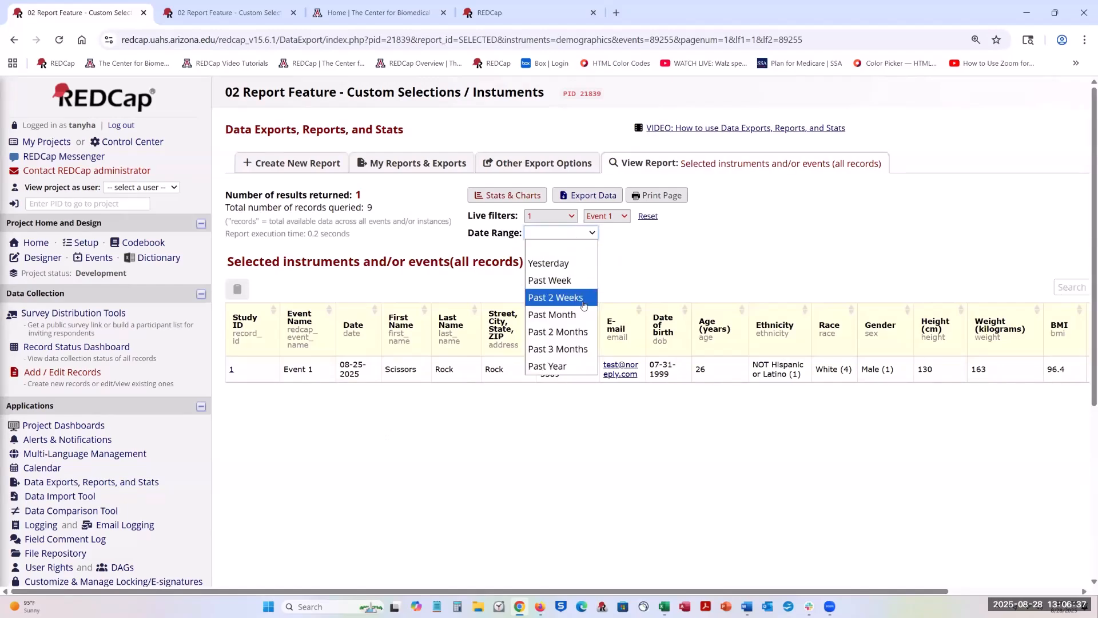
left_click(583, 298)
Step: Clear the study ID and event live filters so the report covers all records again
left_click(552, 218)
left_click(555, 228)
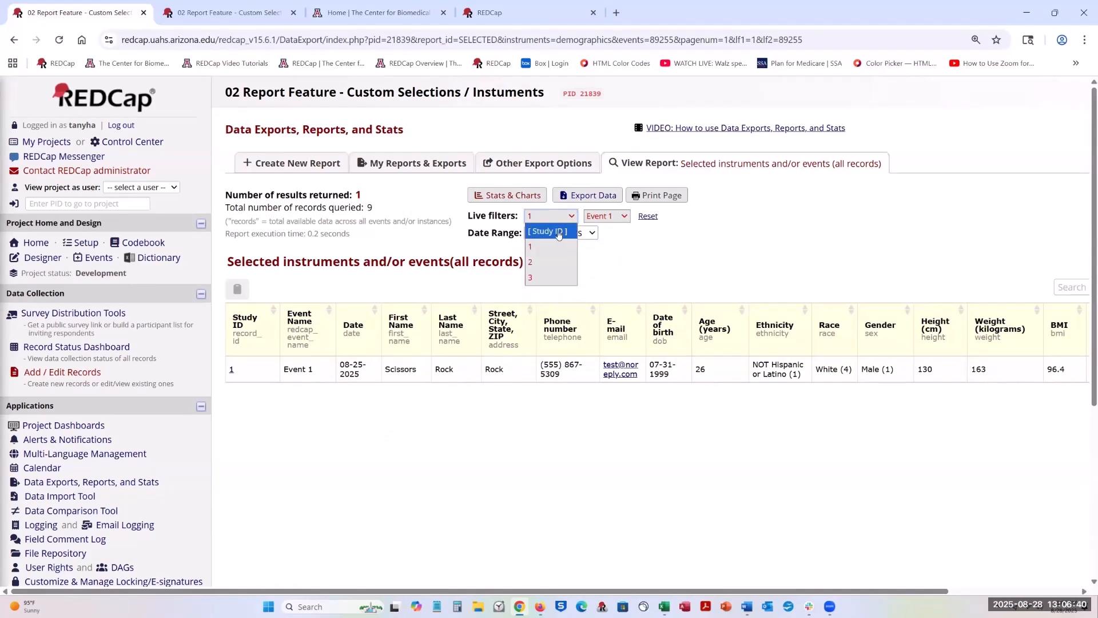
left_click(607, 216)
left_click(601, 228)
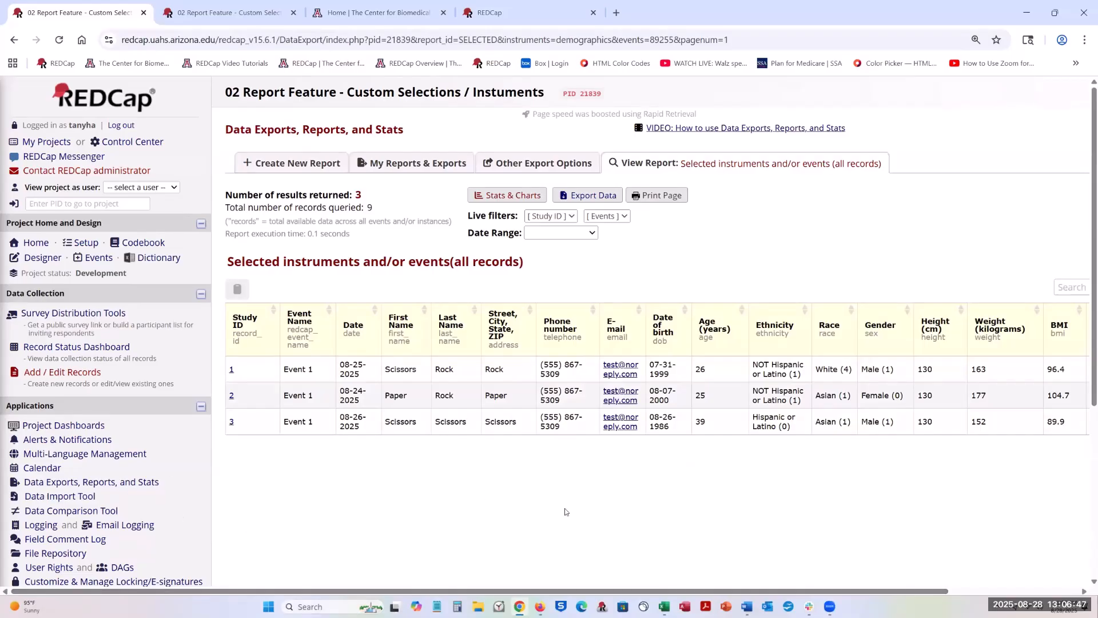
Step: Copy the report table and paste it into cell A1 of a blank Excel workbook
left_click(239, 292)
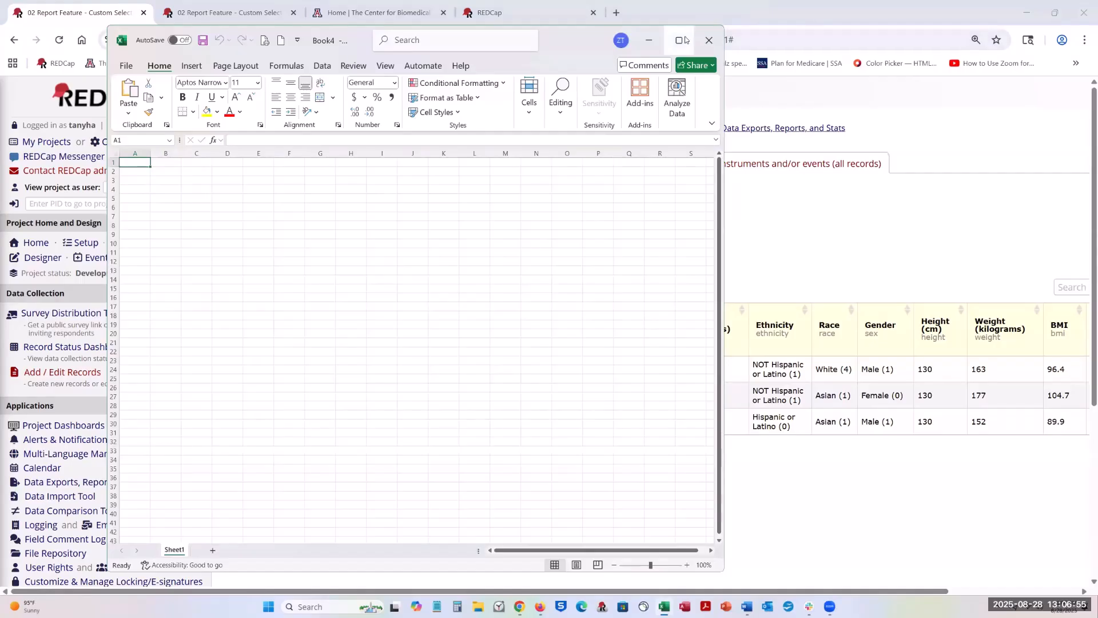
left_click(686, 41)
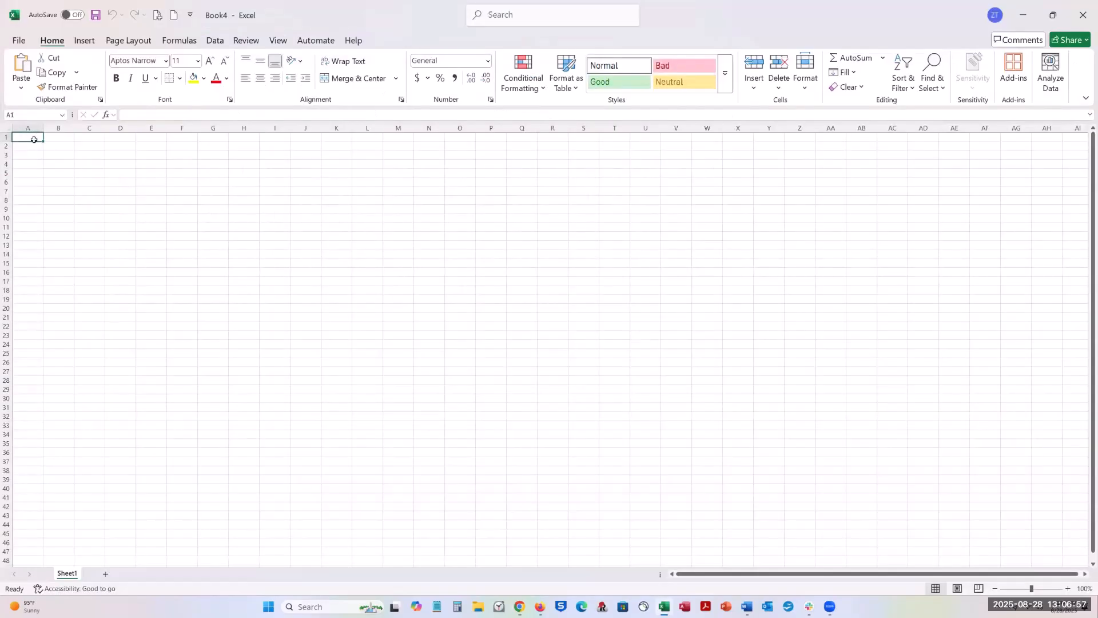
key("ctrl+v")
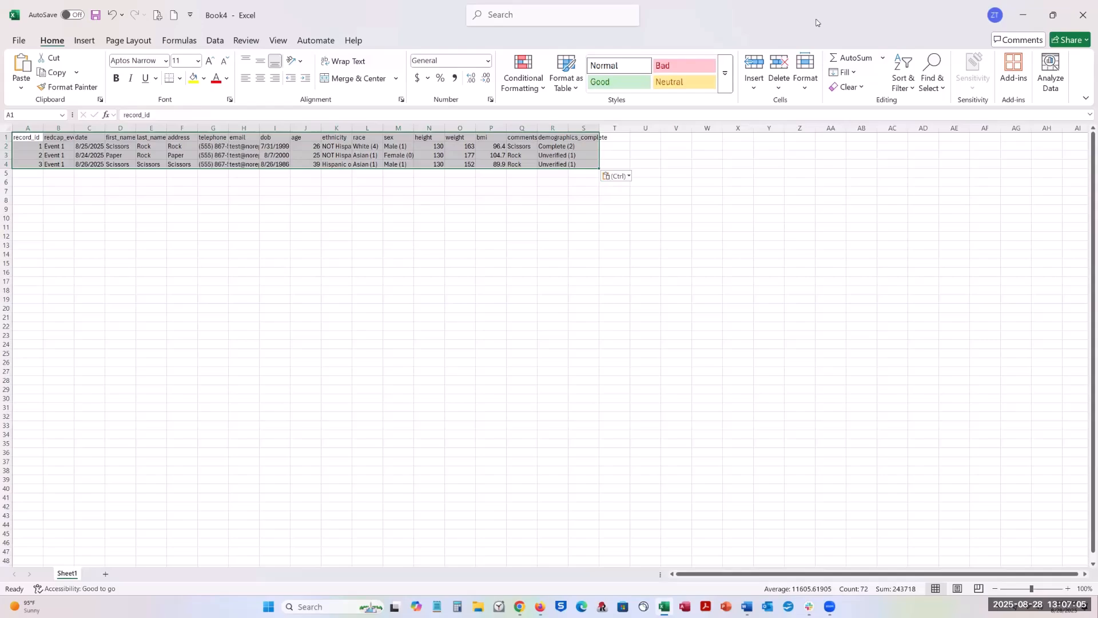
Step: Switch back to REDCap and examine the statistics and charts for the selected Demographics fields
key("alt+Tab")
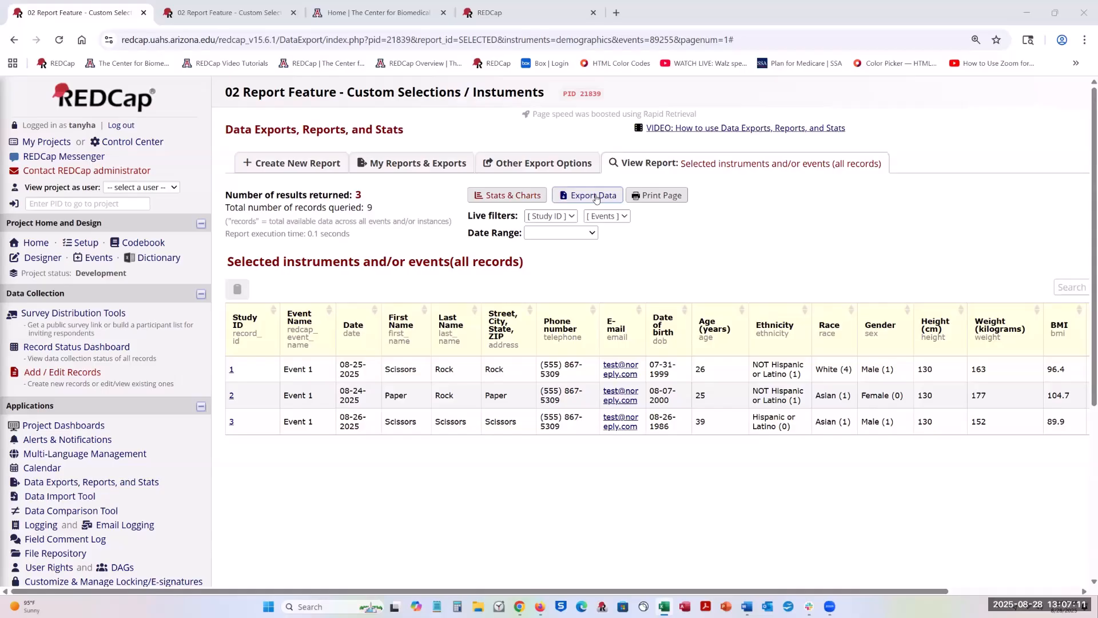
left_click(518, 196)
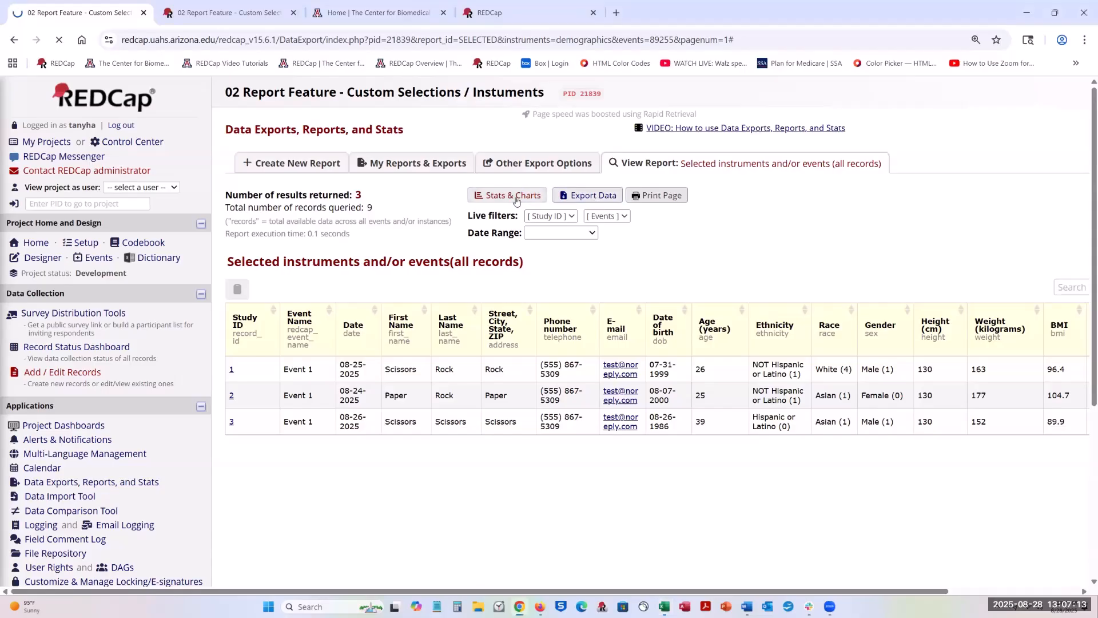
scroll(826, 351, "down", 9)
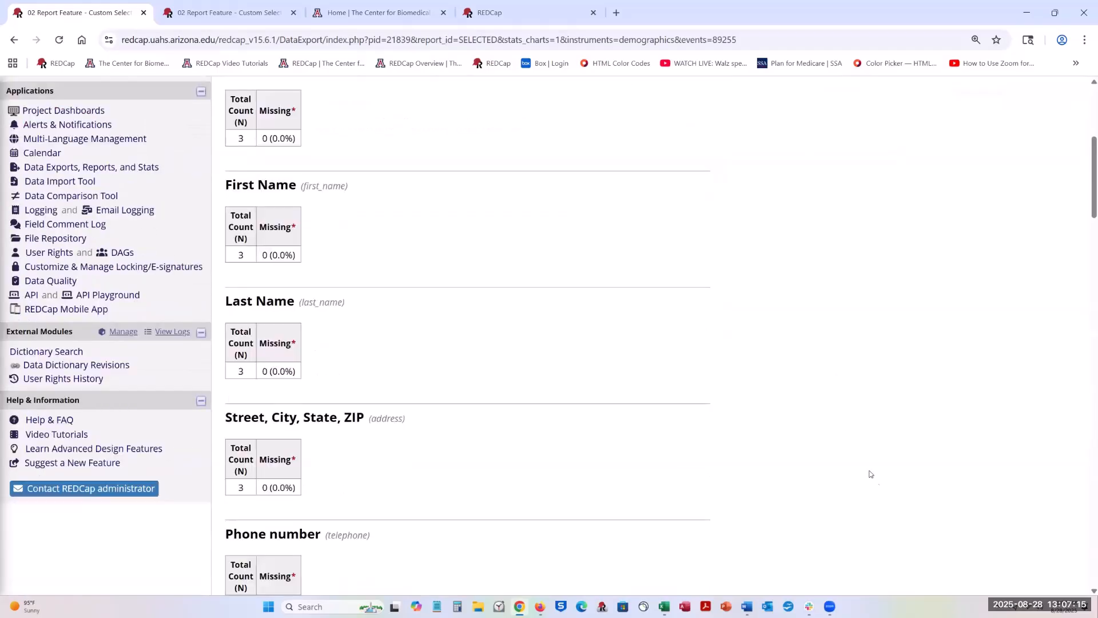
scroll(878, 485, "down", 10)
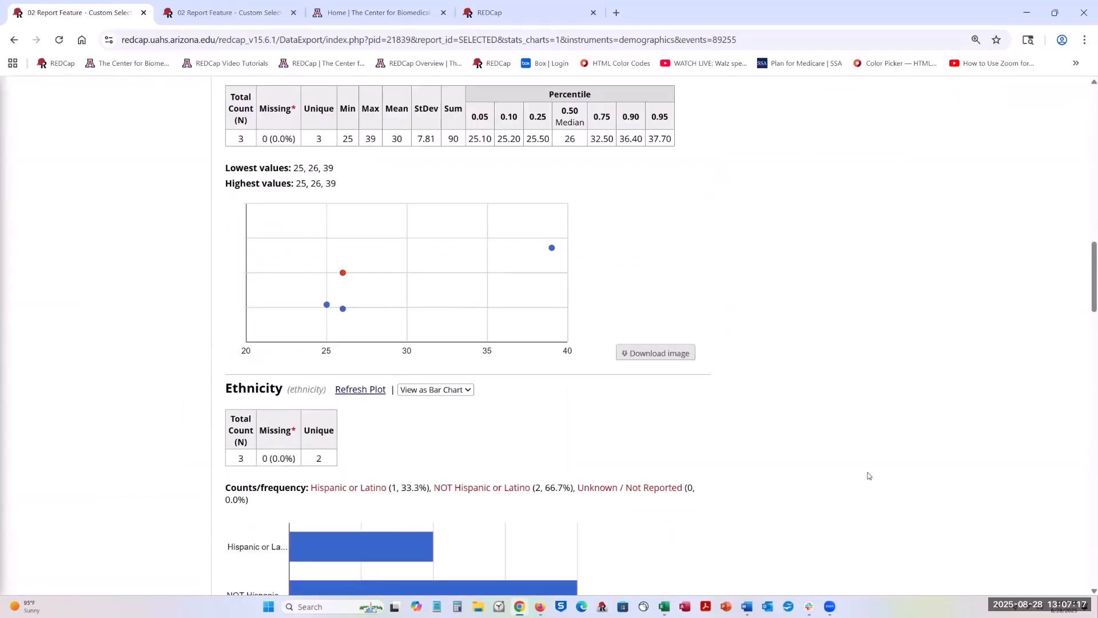
scroll(868, 475, "down", 4)
scroll(868, 475, "up", 12)
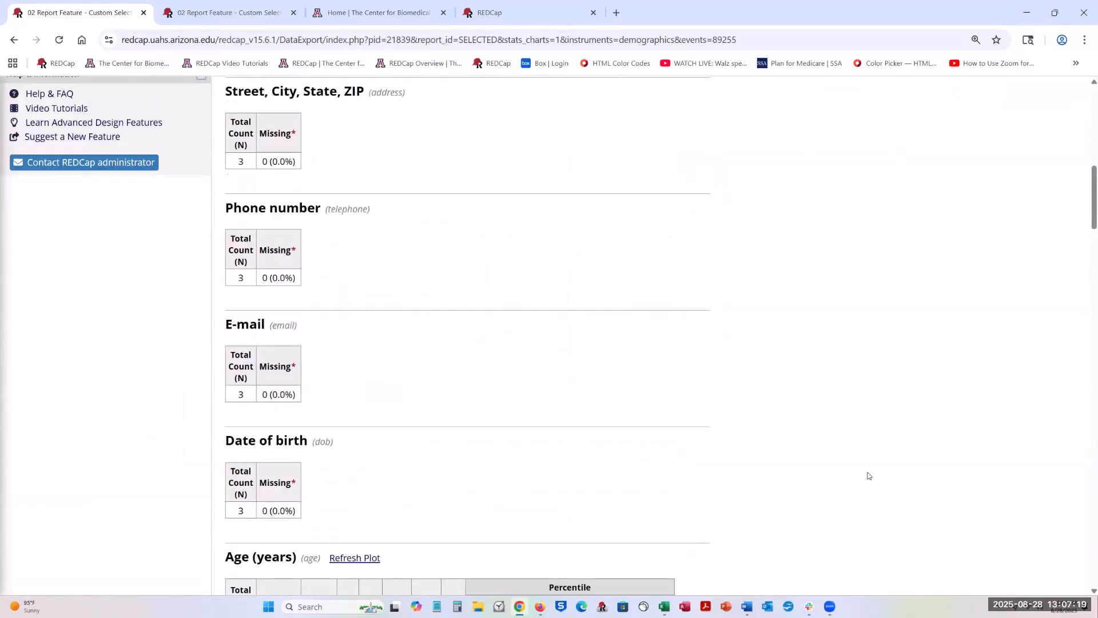
scroll(868, 475, "up", 10)
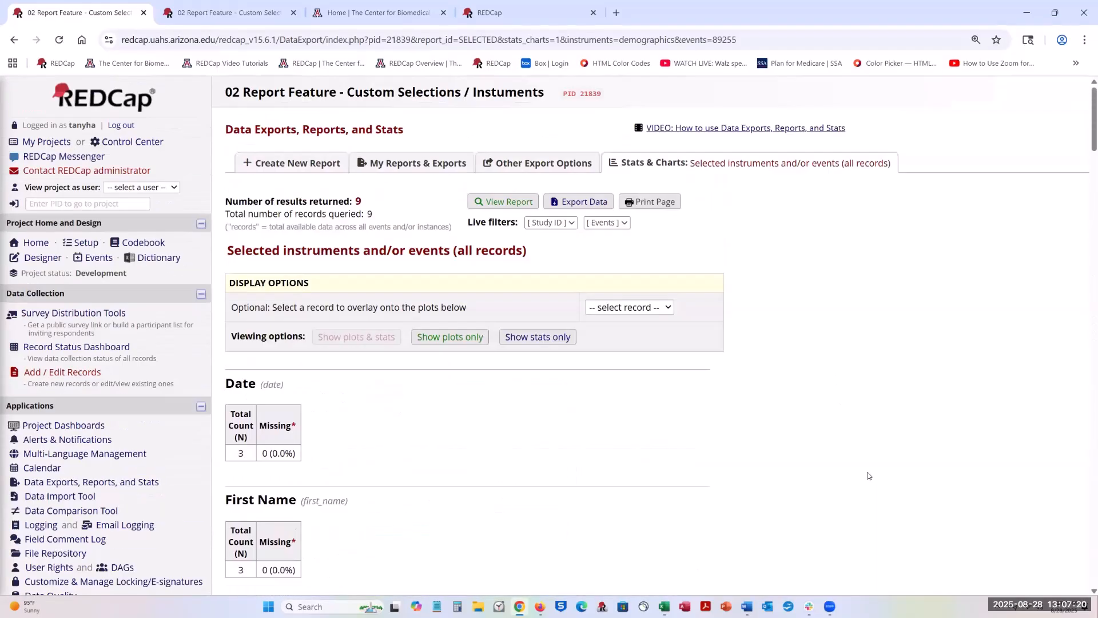
Step: Start a new report from custom selections of the Demographics instrument and Event 1
left_click(399, 165)
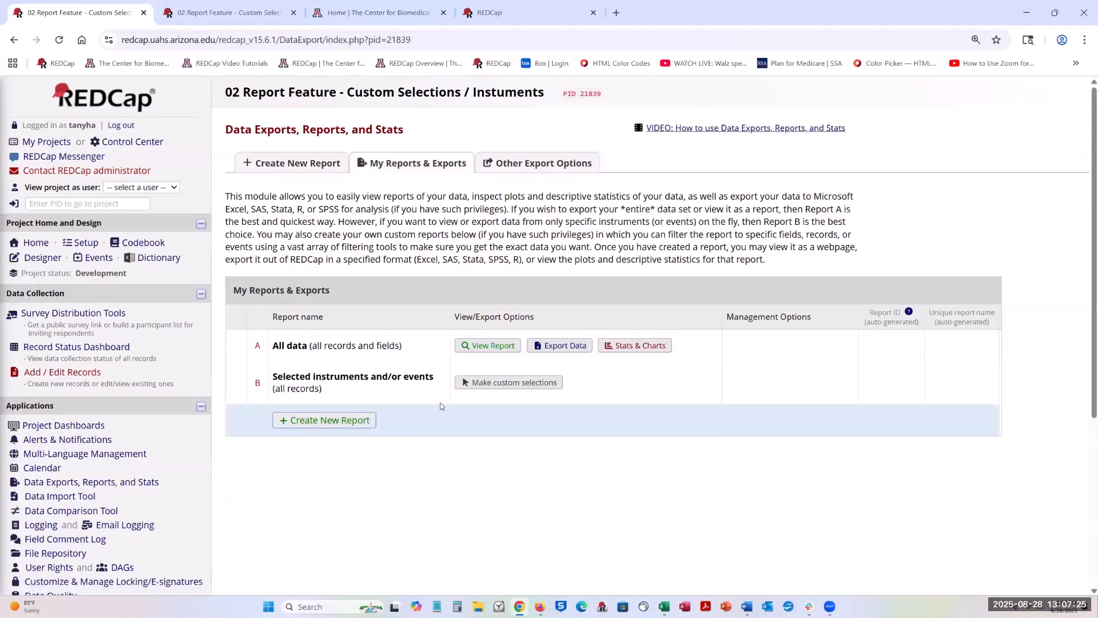
left_click(516, 387)
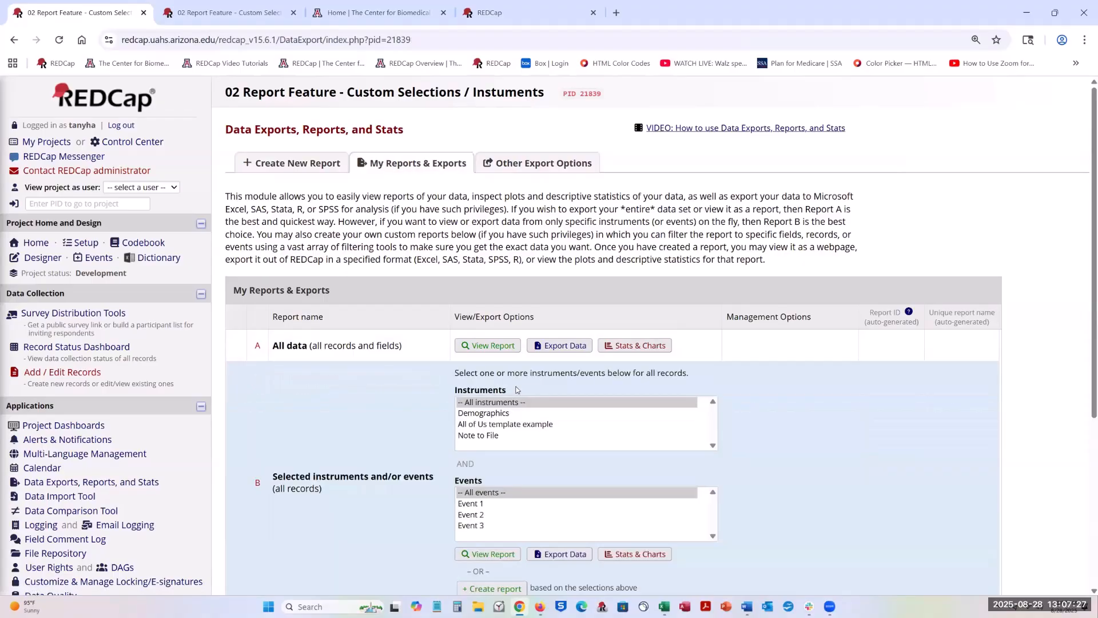
left_click(486, 413)
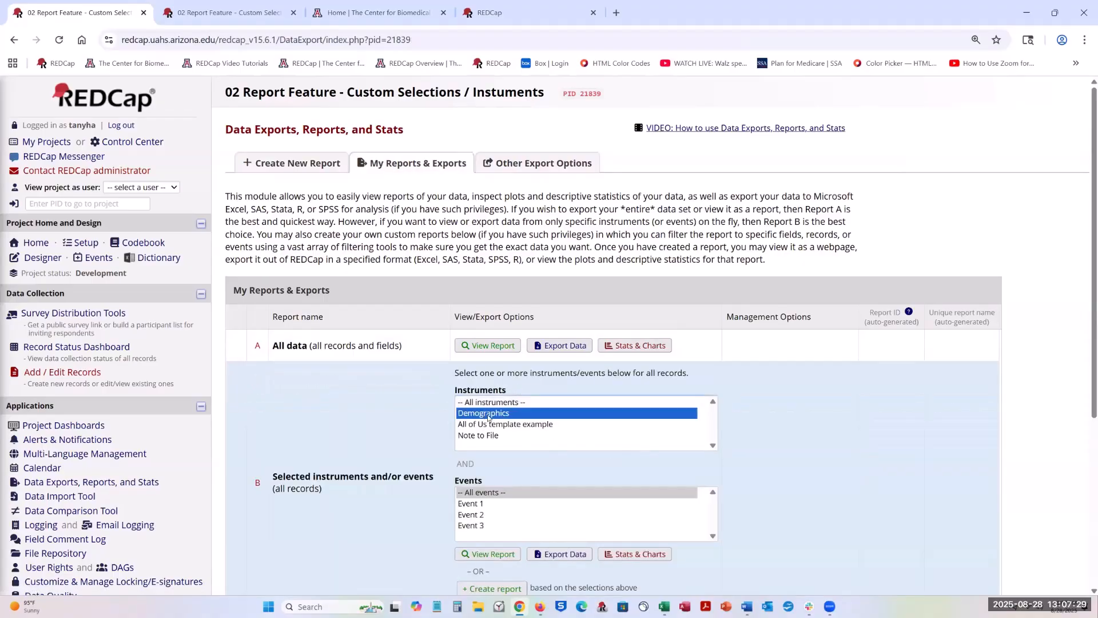
left_click(474, 505)
scroll(874, 519, "down", 3)
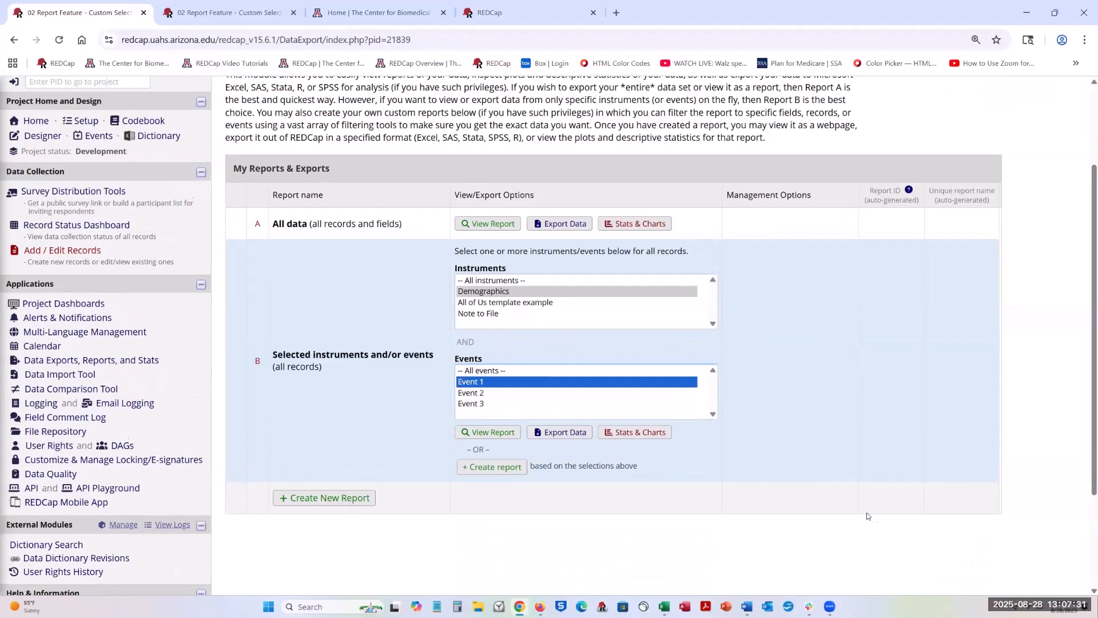
left_click(485, 399)
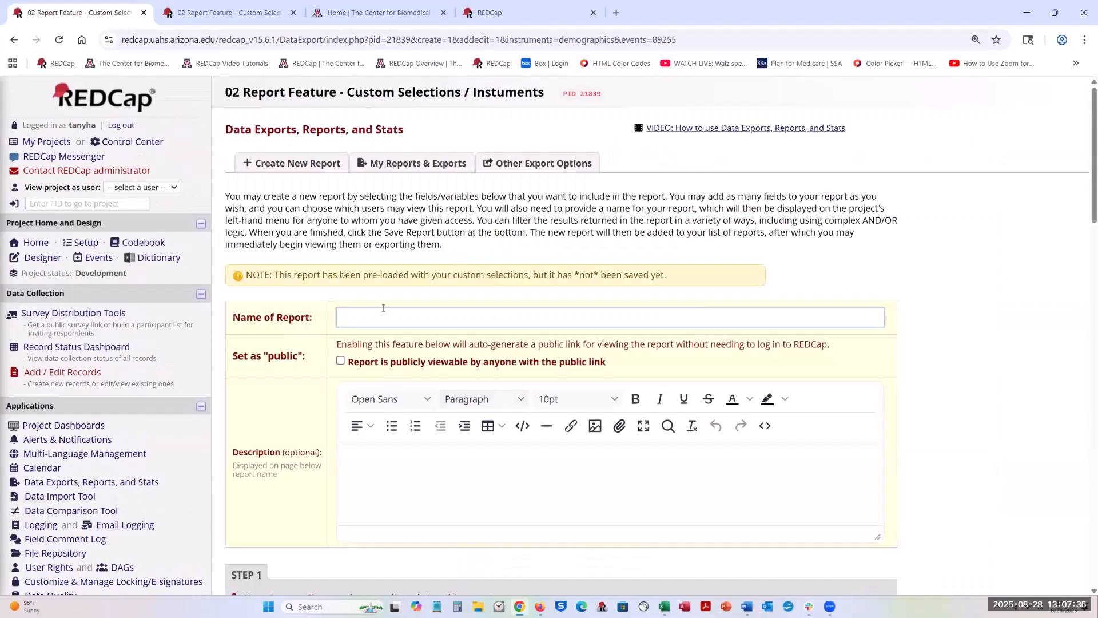
Step: Name the preloaded report "01 Custom Selections", save it and view the saved report
left_click(380, 316)
type("01 Custom Selections")
scroll(543, 370, "down", 1)
scroll(542, 370, "down", 9)
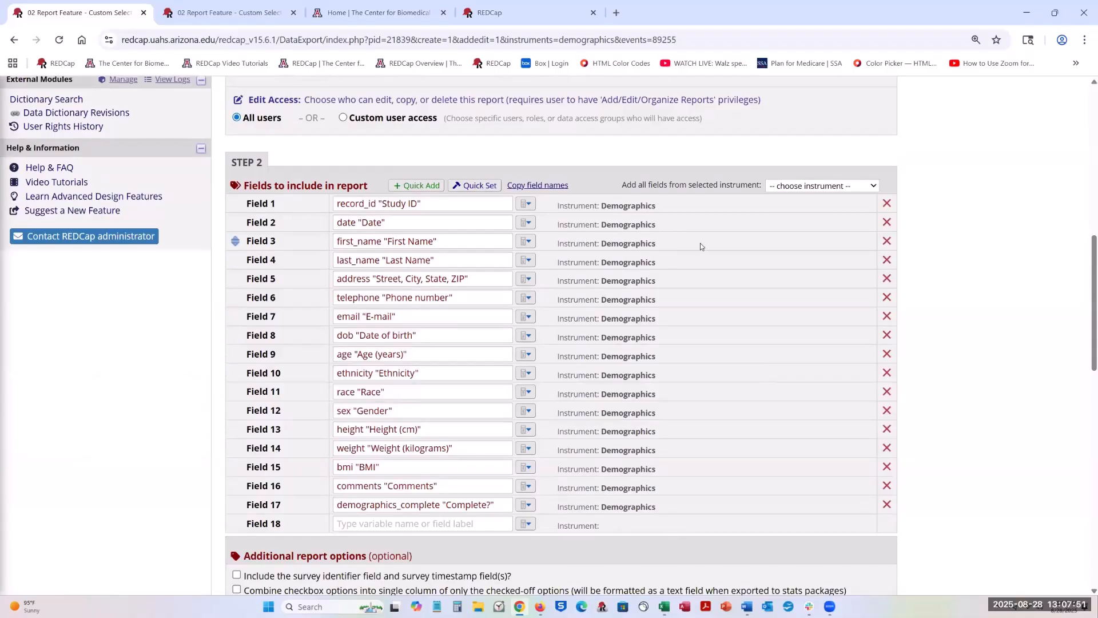
scroll(700, 243, "down", 1)
scroll(701, 246, "down", 9)
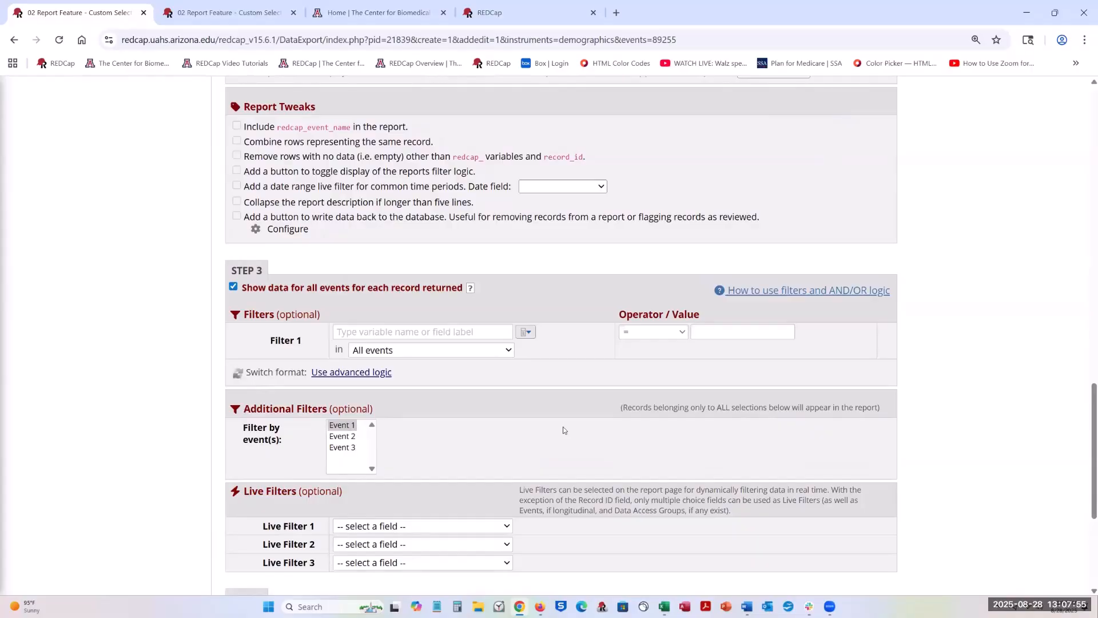
scroll(565, 426, "down", 3)
scroll(544, 458, "down", 1)
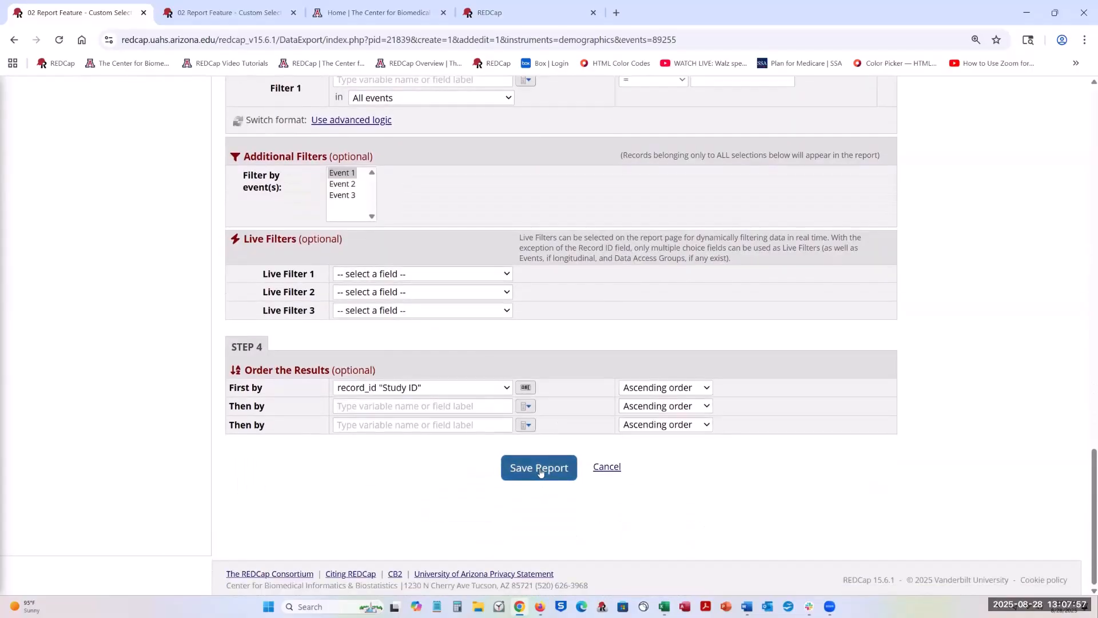
left_click(535, 472)
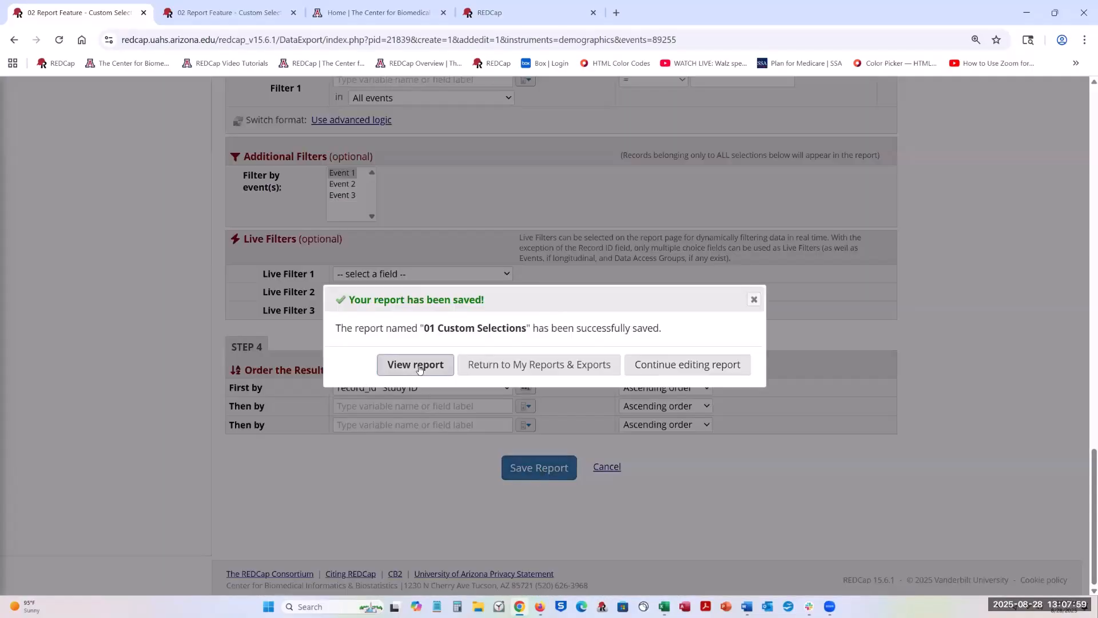
left_click(418, 369)
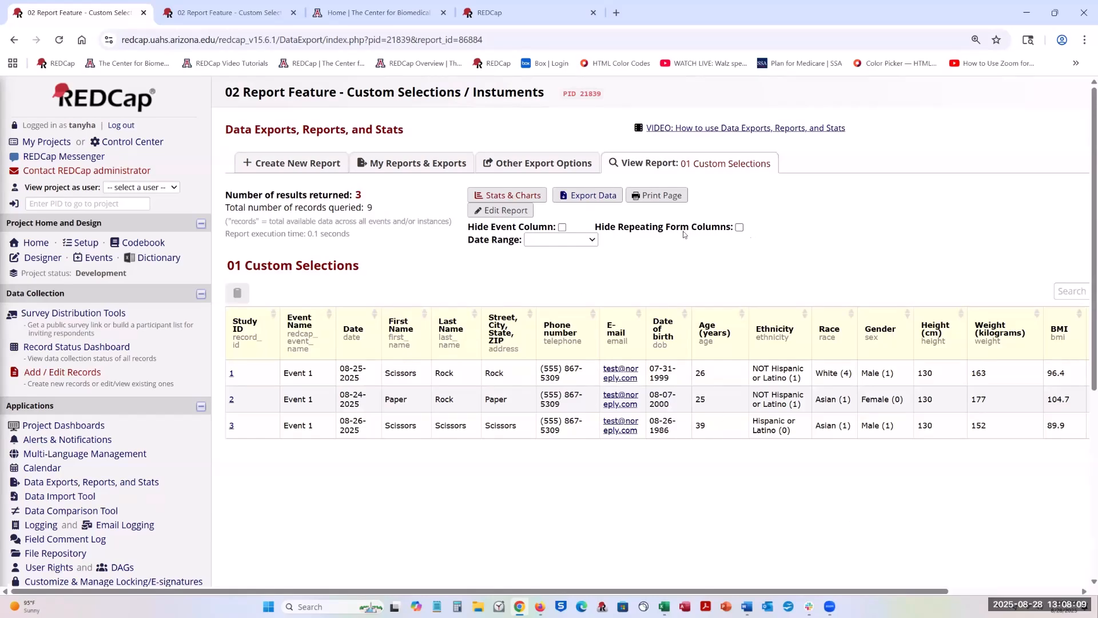
Step: Return to the list of reports and start a new report named "02 Instruments"
left_click(403, 165)
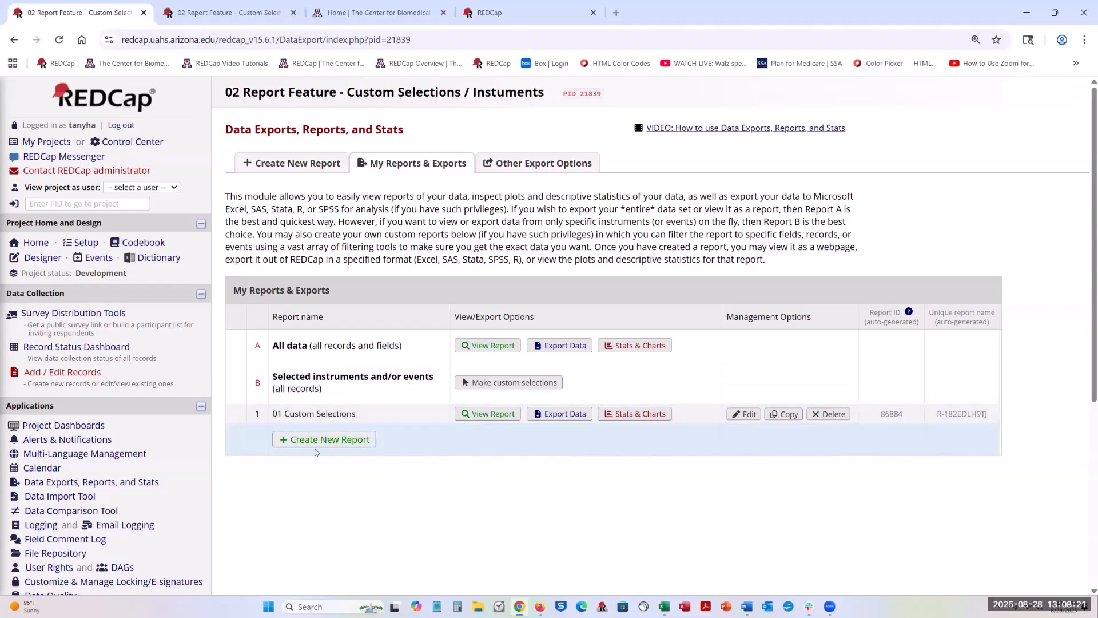
left_click(319, 444)
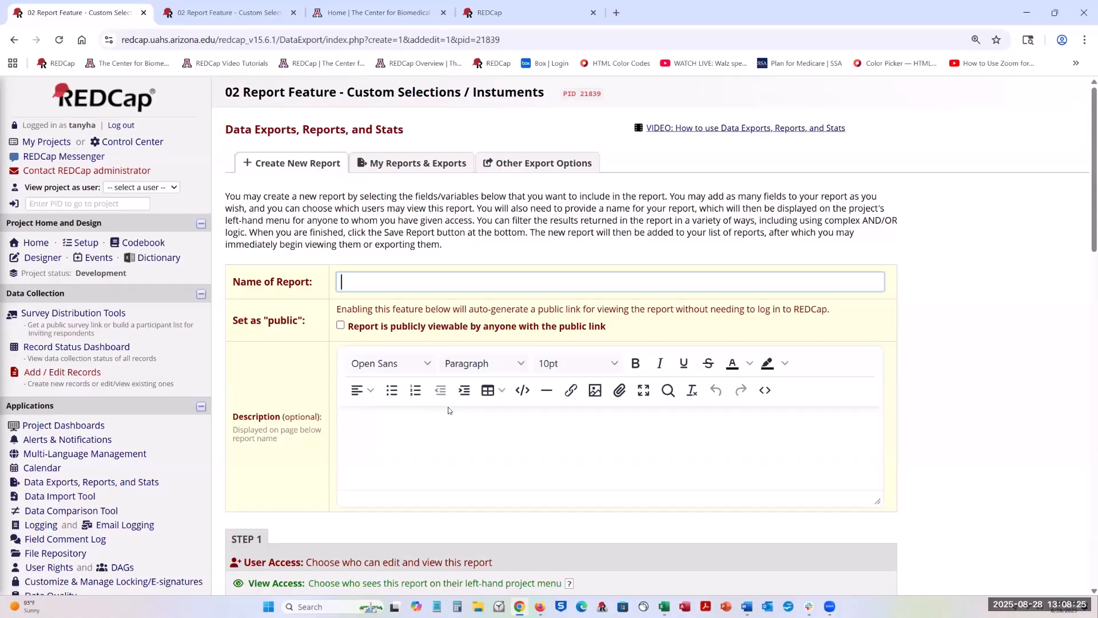
type("02 Instt")
key("BackSpace")
type("ruments")
Step: Look through the fields of every instrument in Quick Add and close it without changing the selection
scroll(502, 432, "down", 3)
scroll(501, 432, "down", 2)
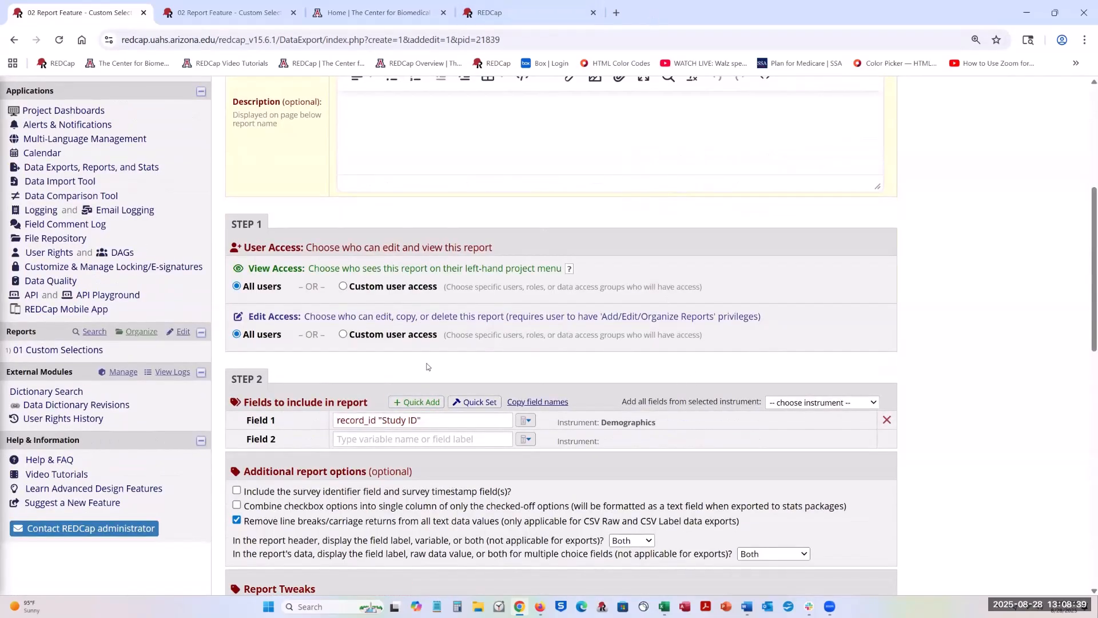
left_click(417, 402)
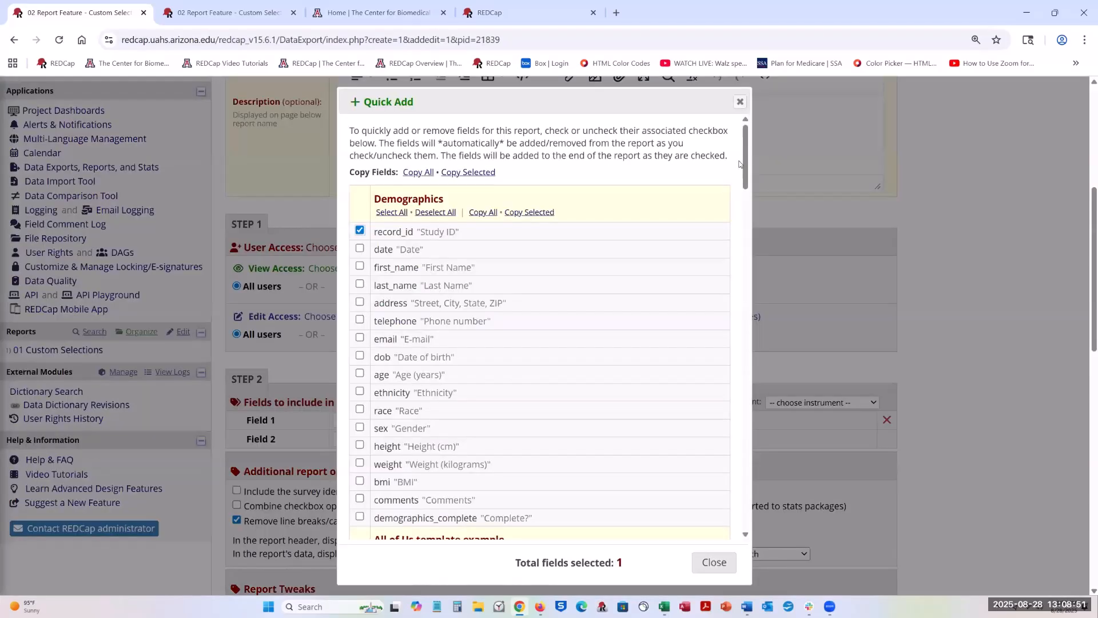
scroll(709, 516, "down", 18)
scroll(709, 516, "down", 10)
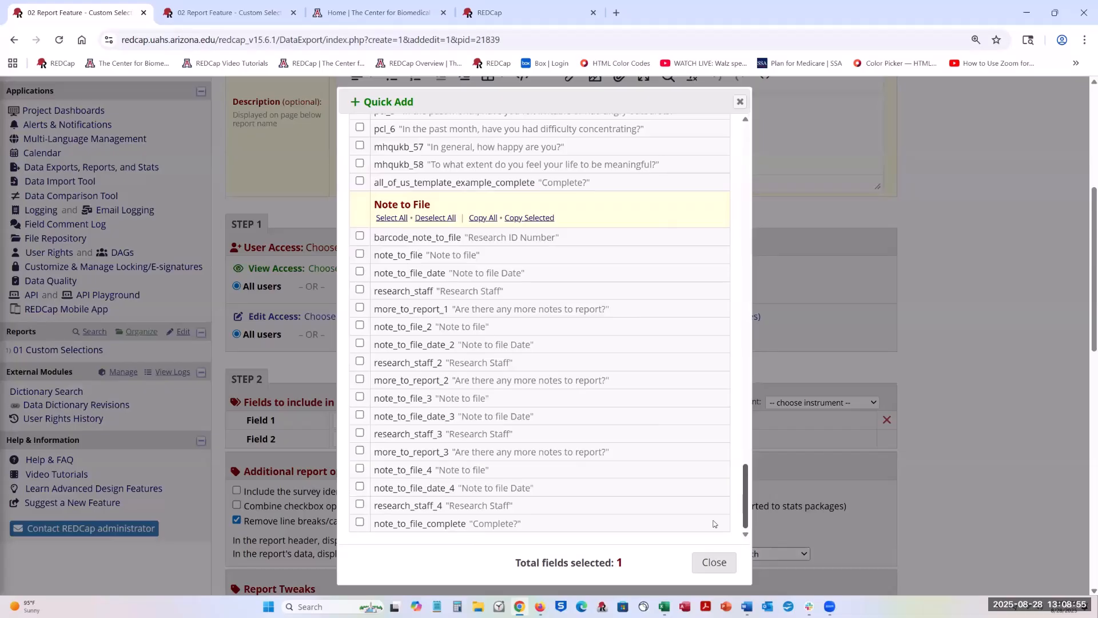
scroll(720, 511, "up", 3)
scroll(720, 520, "down", 3)
left_click_drag(746, 488, 746, 135)
left_click(739, 102)
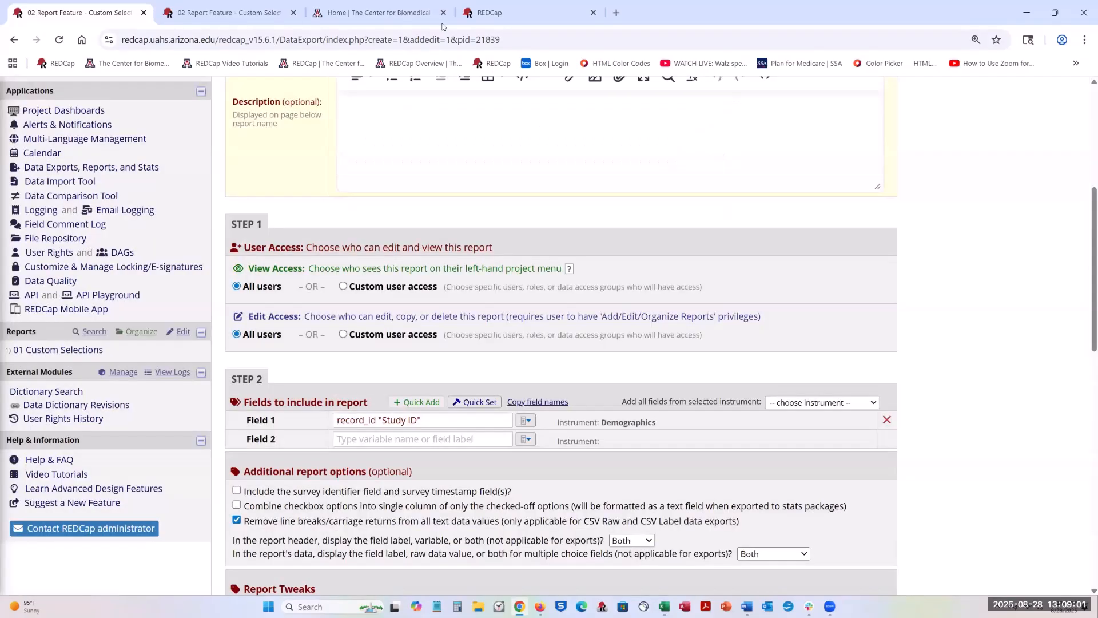
Step: Add all fields from the Note to File instrument to the report
left_click(856, 404)
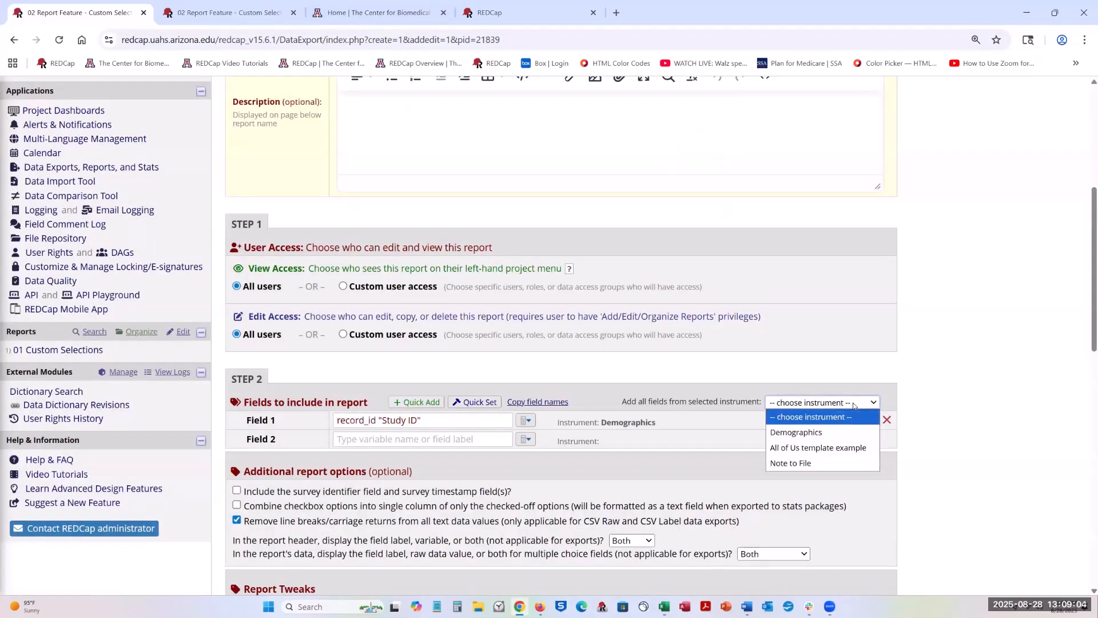
left_click(798, 464)
scroll(744, 466, "down", 6)
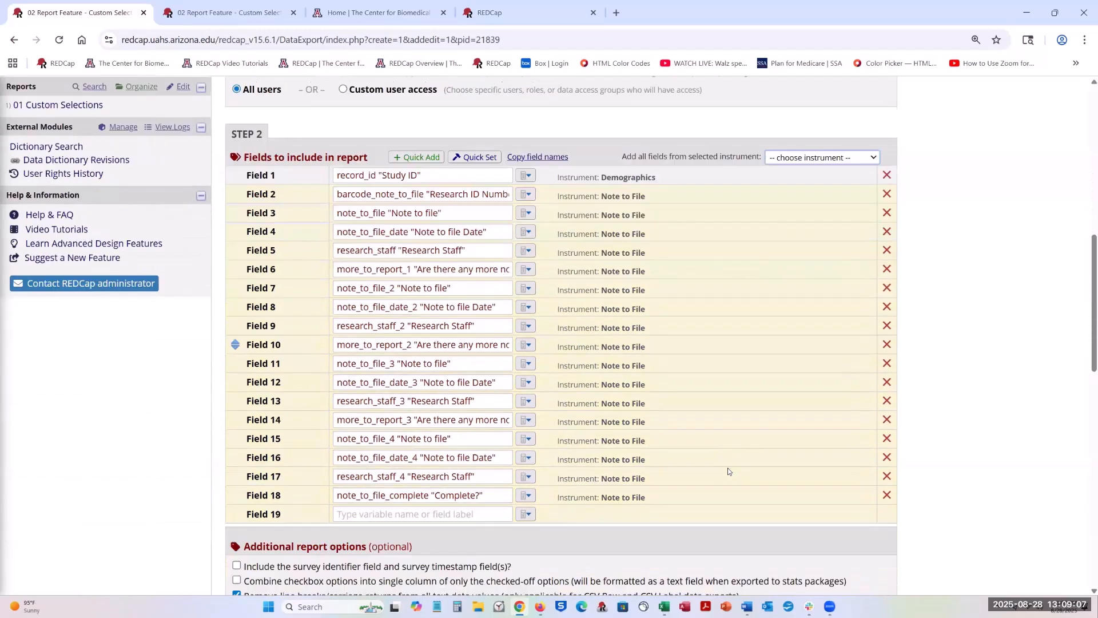
Step: Filter the report by Event 3, then save it and view the saved report
scroll(733, 465, "down", 7)
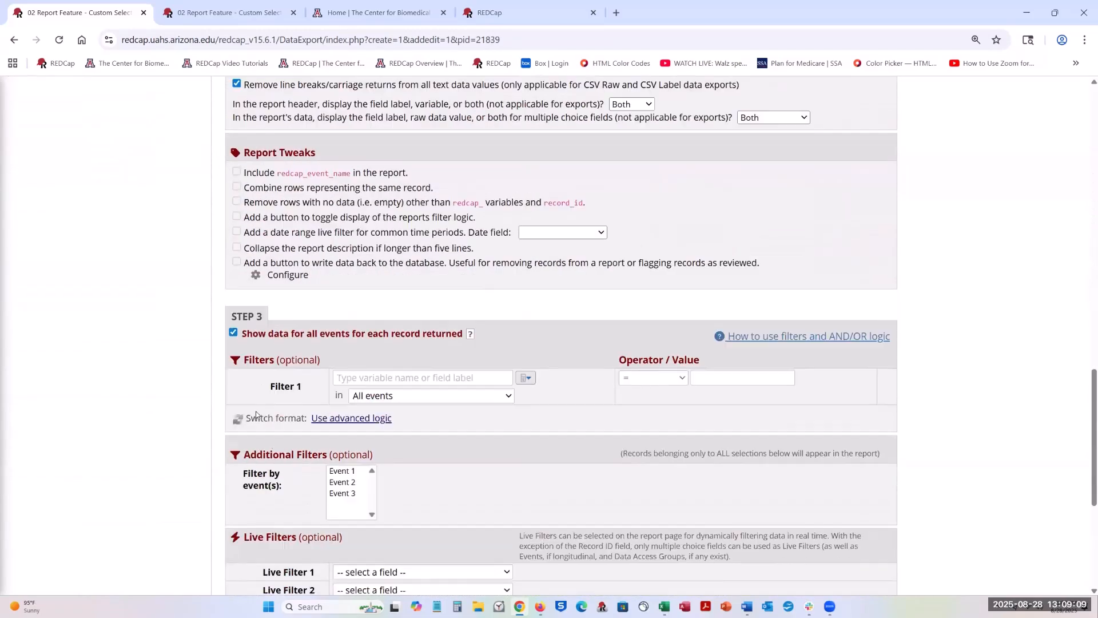
left_click(346, 495)
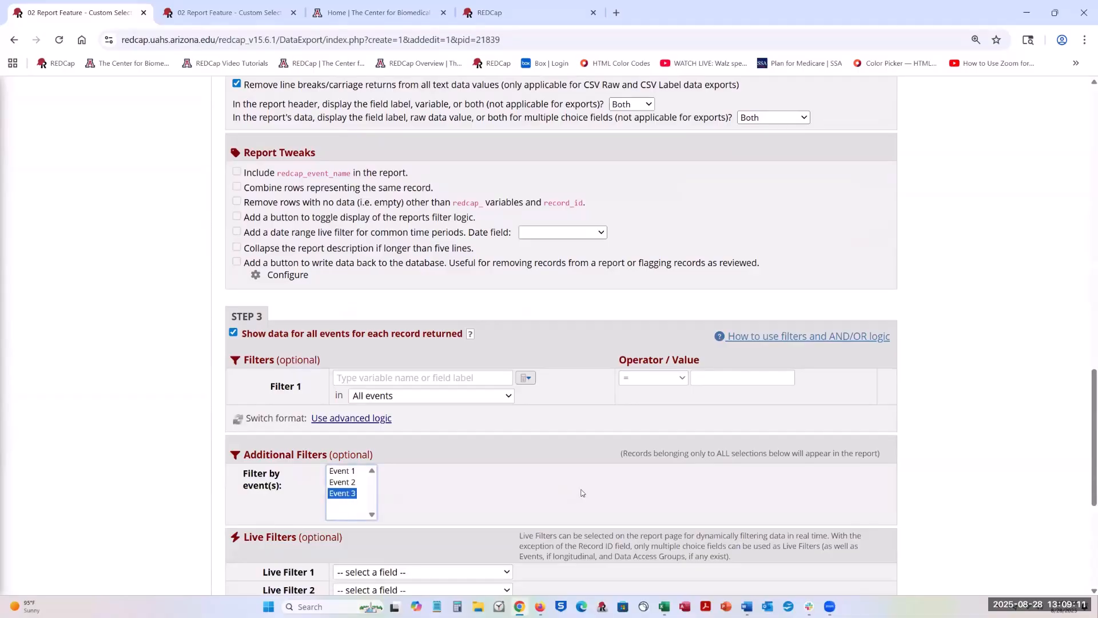
scroll(581, 492, "down", 3)
scroll(582, 492, "down", 1)
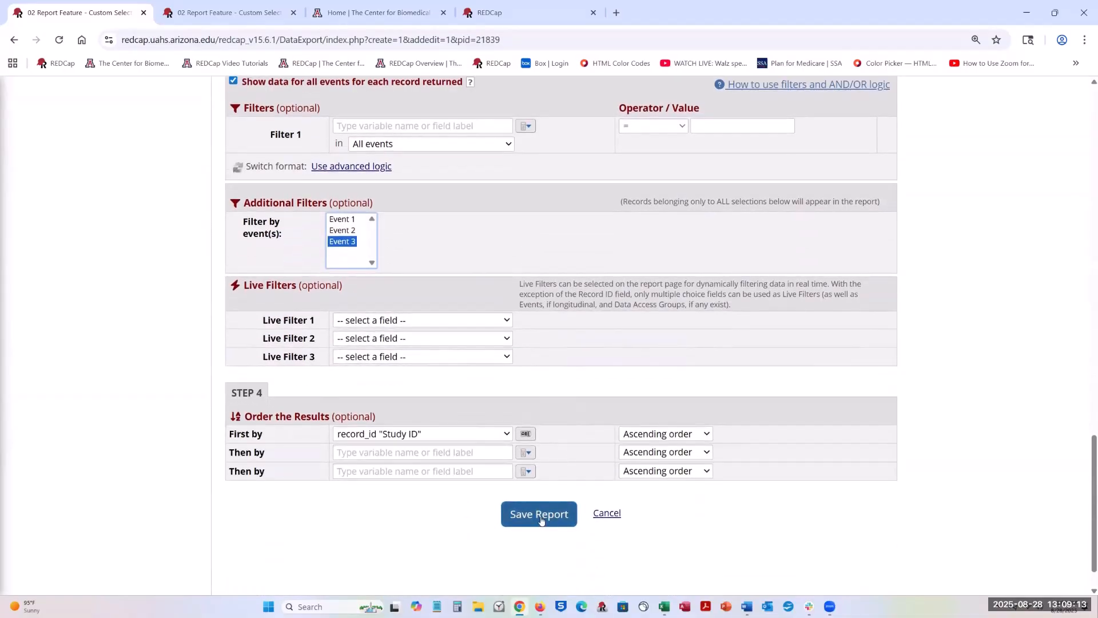
scroll(480, 435, "up", 1)
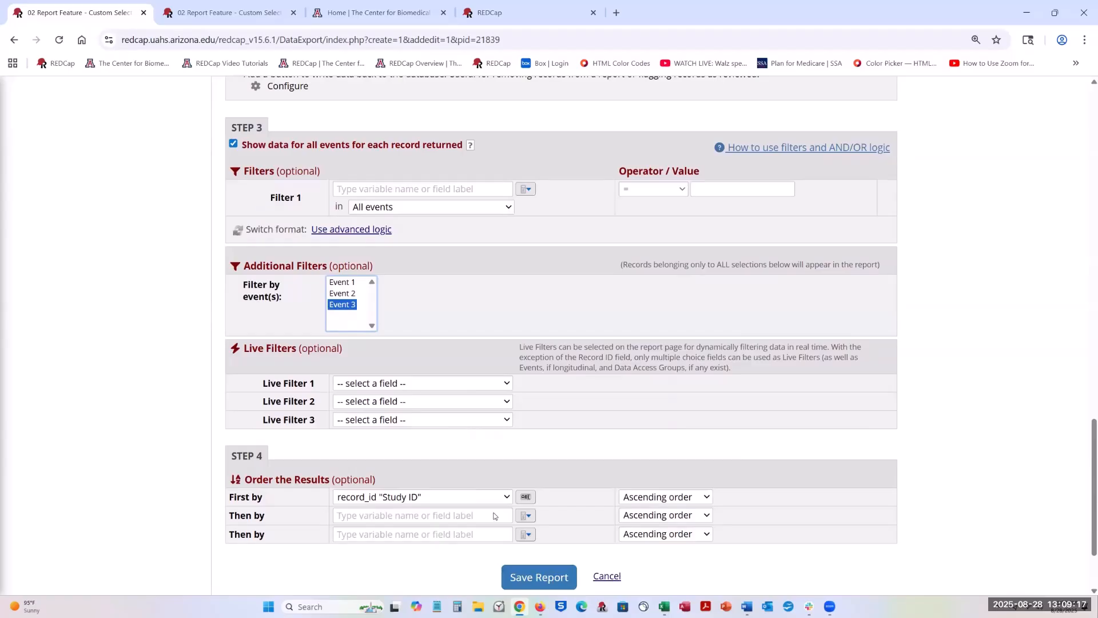
left_click(539, 577)
left_click(407, 371)
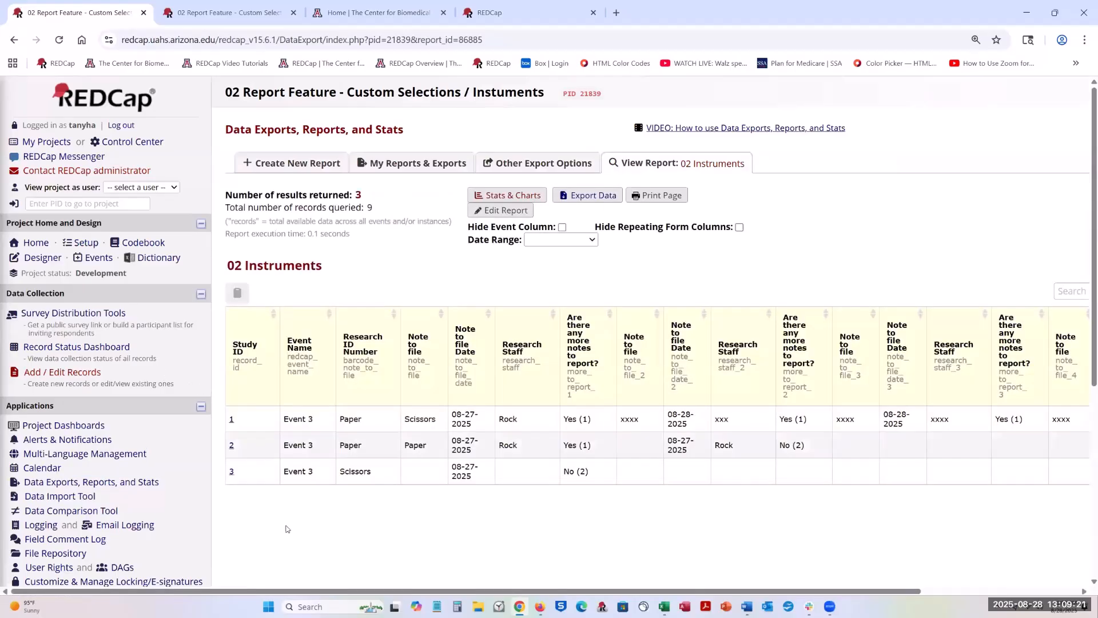
Step: Copy the 02 Instruments report table into cell A1 of a blank Excel workbook and widen the Excel window
scroll(591, 517, "down", 1)
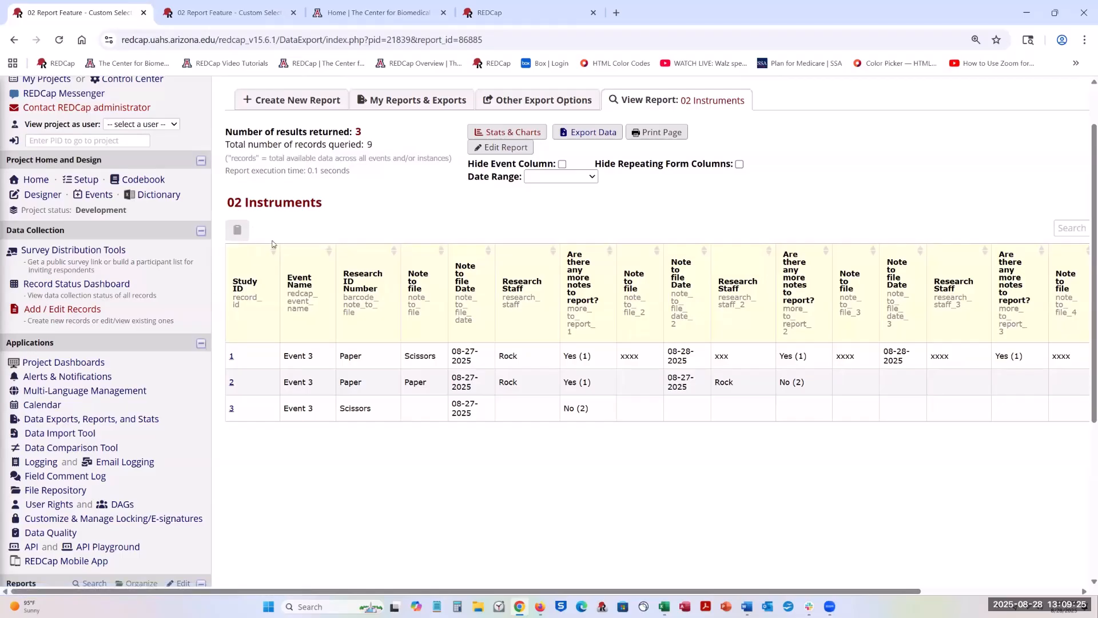
left_click(240, 230)
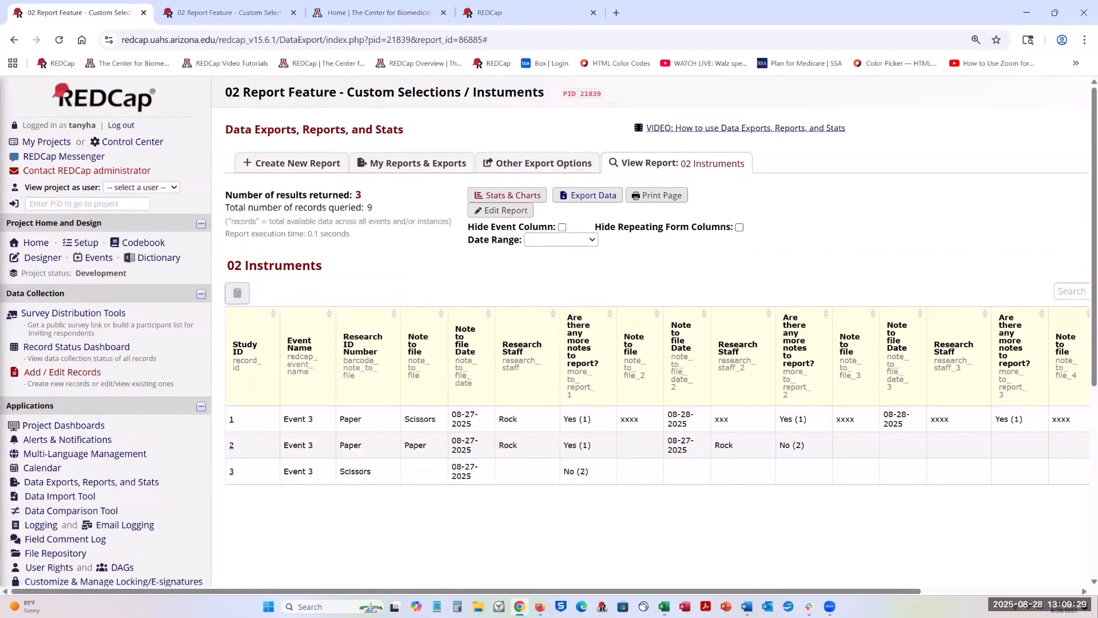
key("alt+Tab")
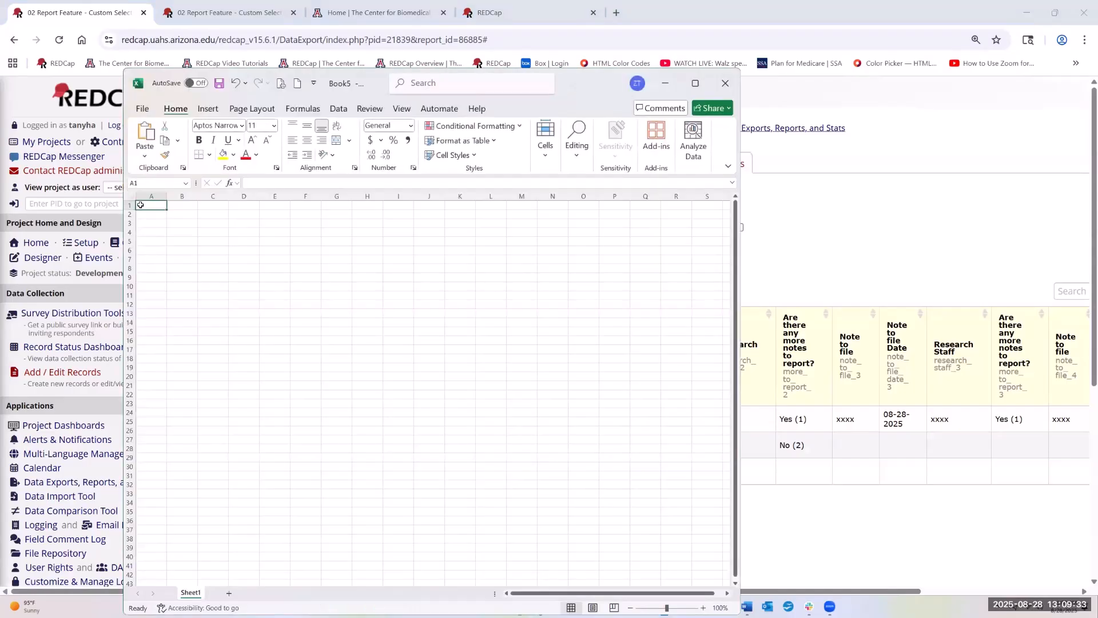
key("ctrl+v")
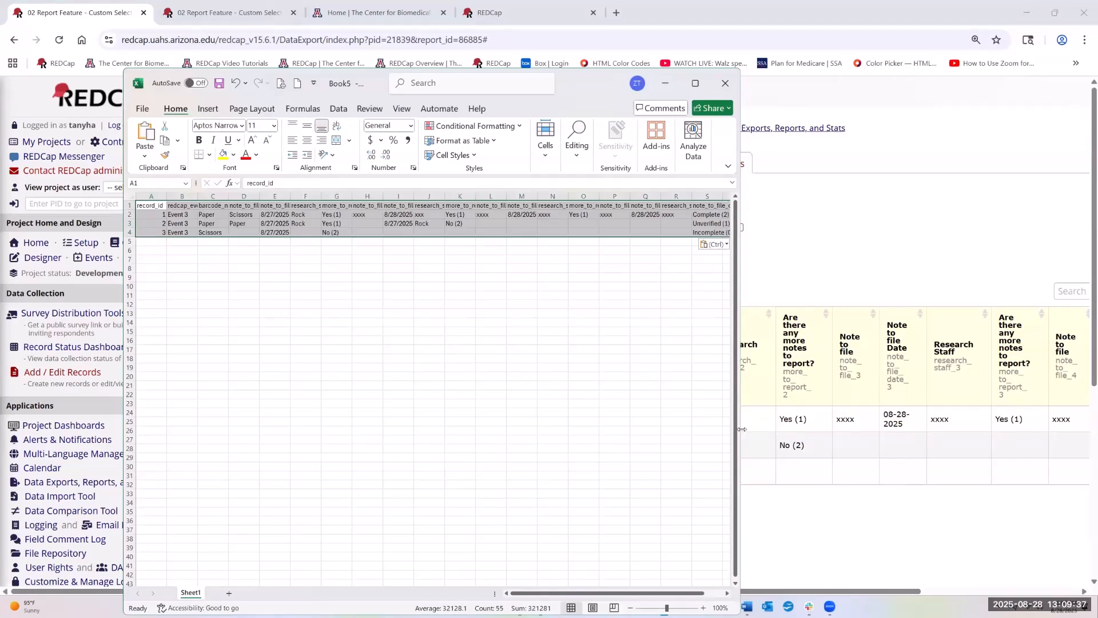
left_click_drag(742, 429, 930, 429)
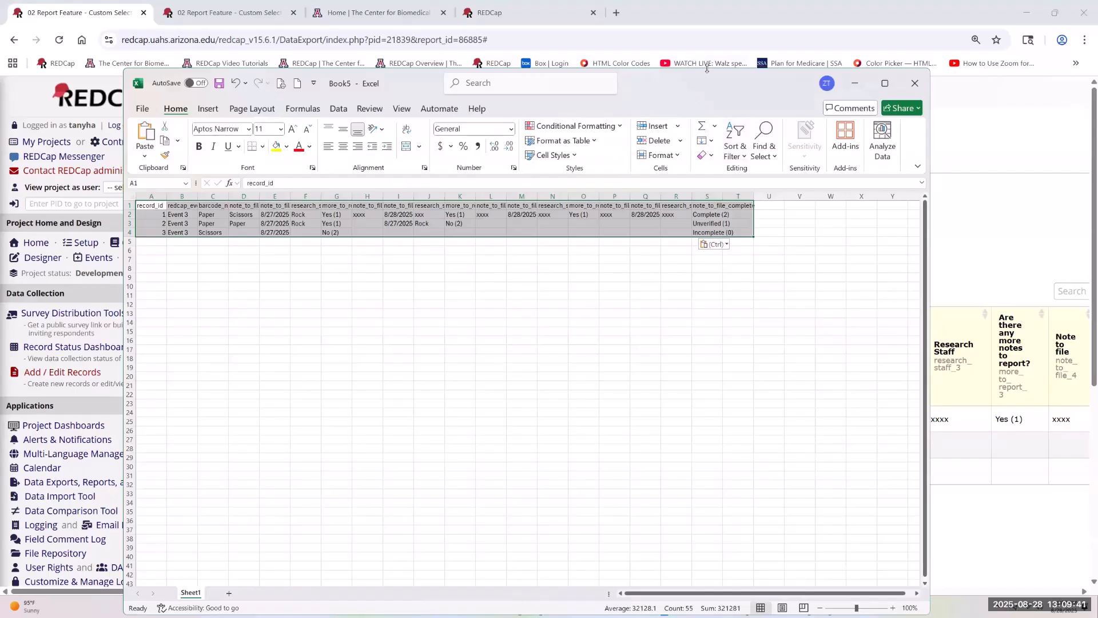
Step: Return to the REDCap list of reports, then switch to Word and read the Quick Set improvement notes
left_click(115, 135)
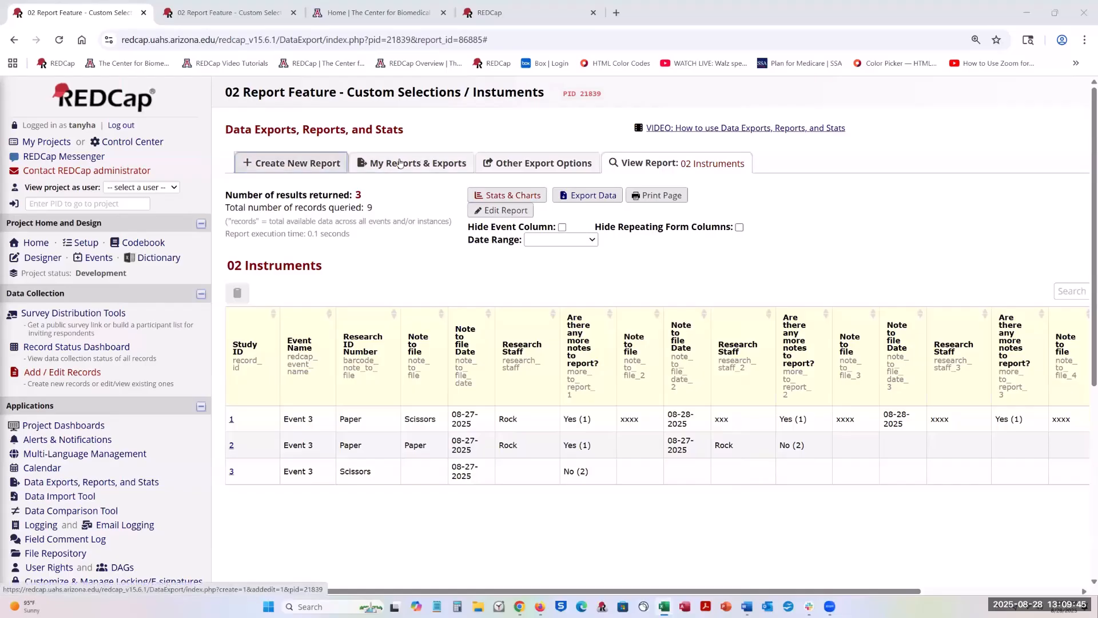
left_click(399, 168)
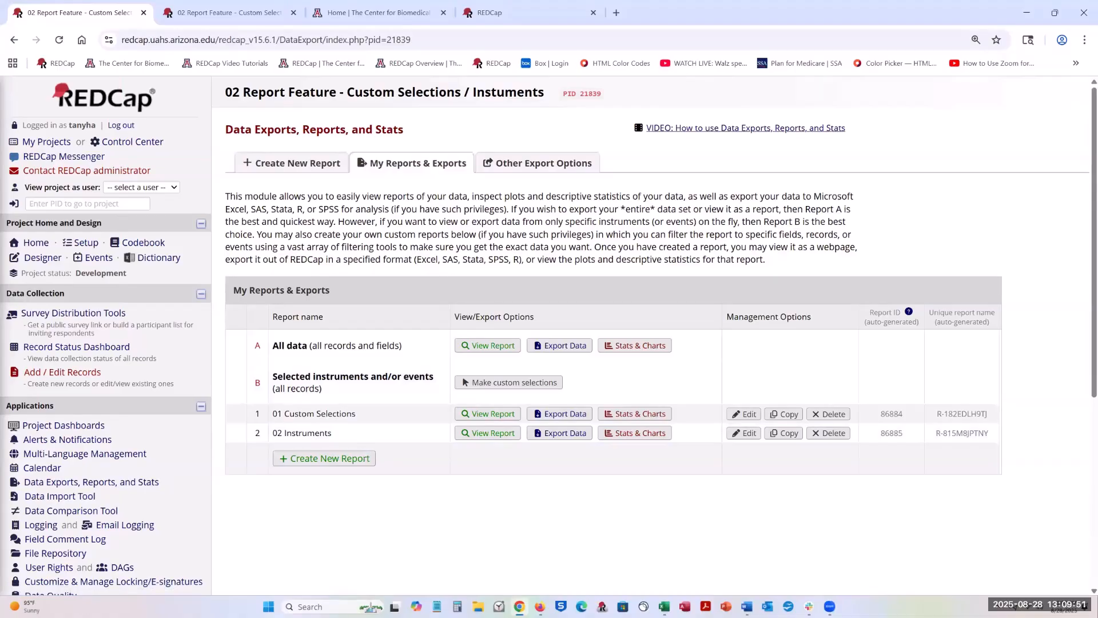
key("alt+Tab")
key("alt+Tab")
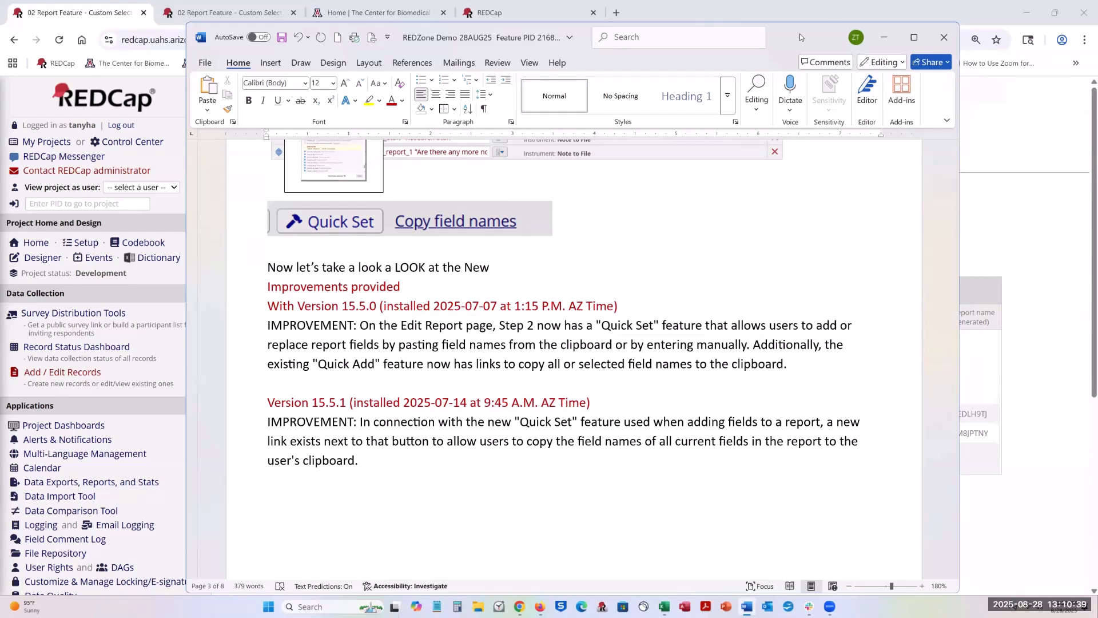
Step: Move the Word window out of the way and start a new REDCap report named "03 Quick Set"
left_click_drag(802, 38, 1097, 38)
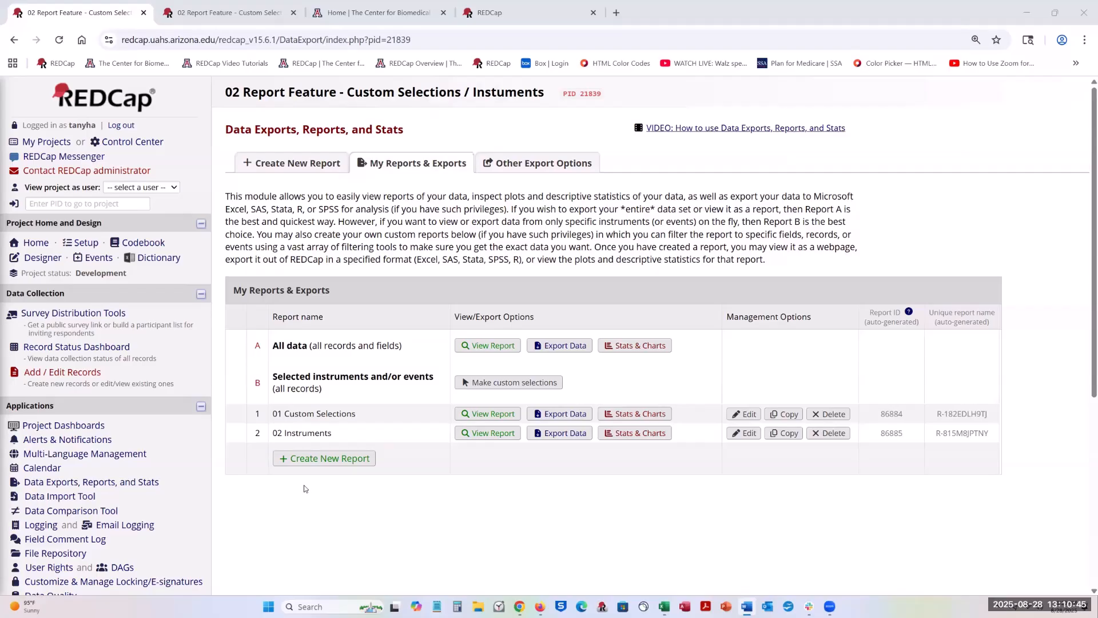
left_click(330, 461)
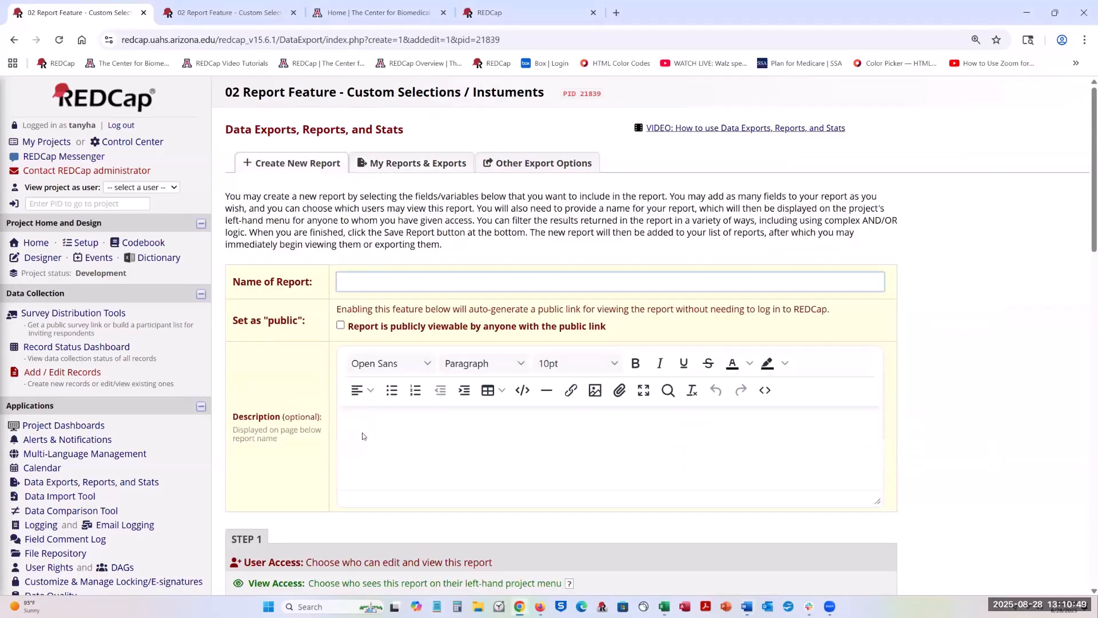
type("03 Quick Set")
Step: Try filling Quick Set with the Note to File field names, and again with only record_id, closing it each time without applying
scroll(567, 409, "down", 6)
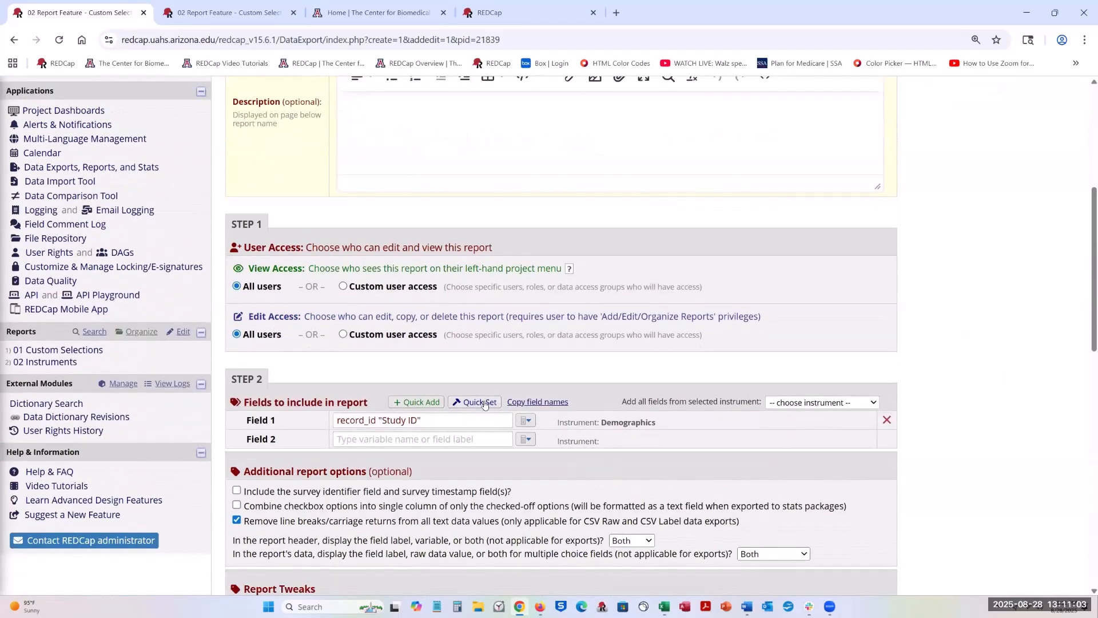
scroll(487, 405, "down", 2)
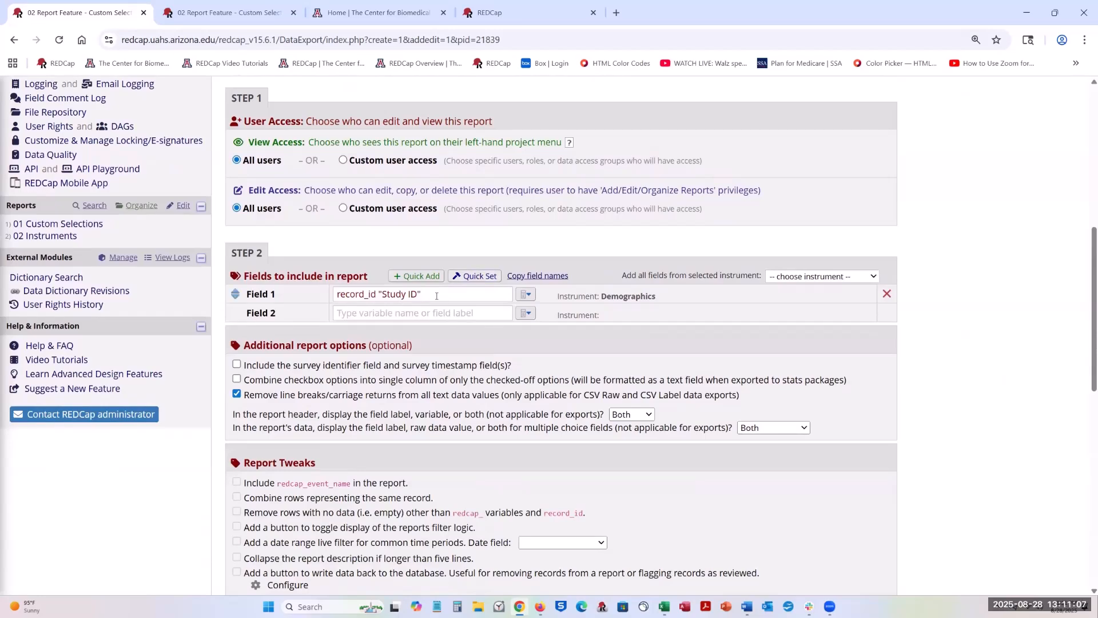
left_click(488, 279)
left_click(440, 323)
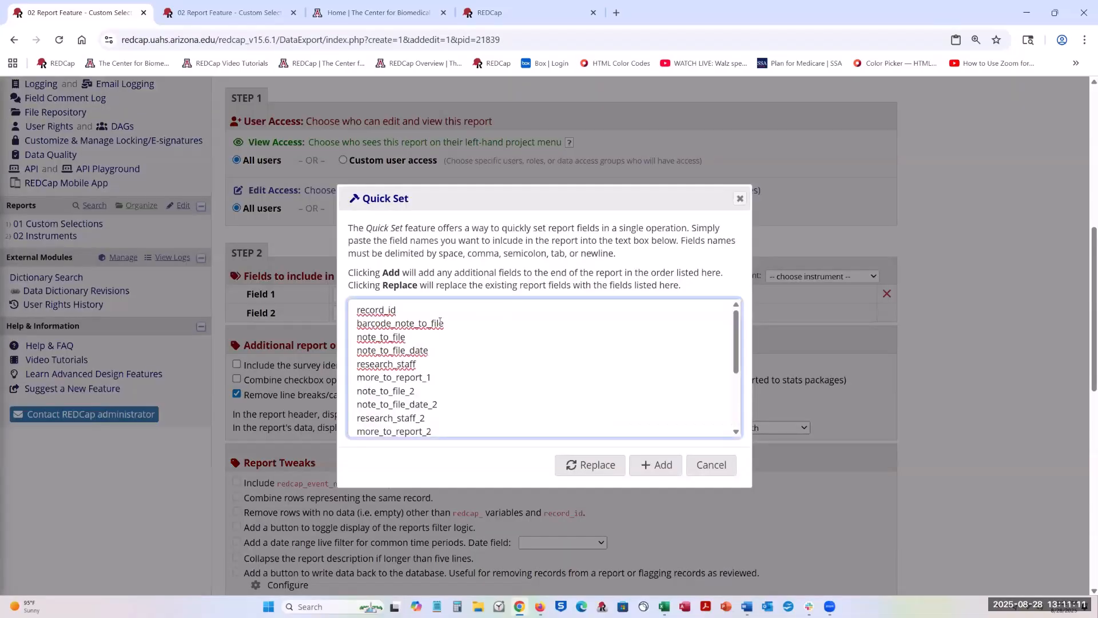
scroll(481, 333, "down", 3)
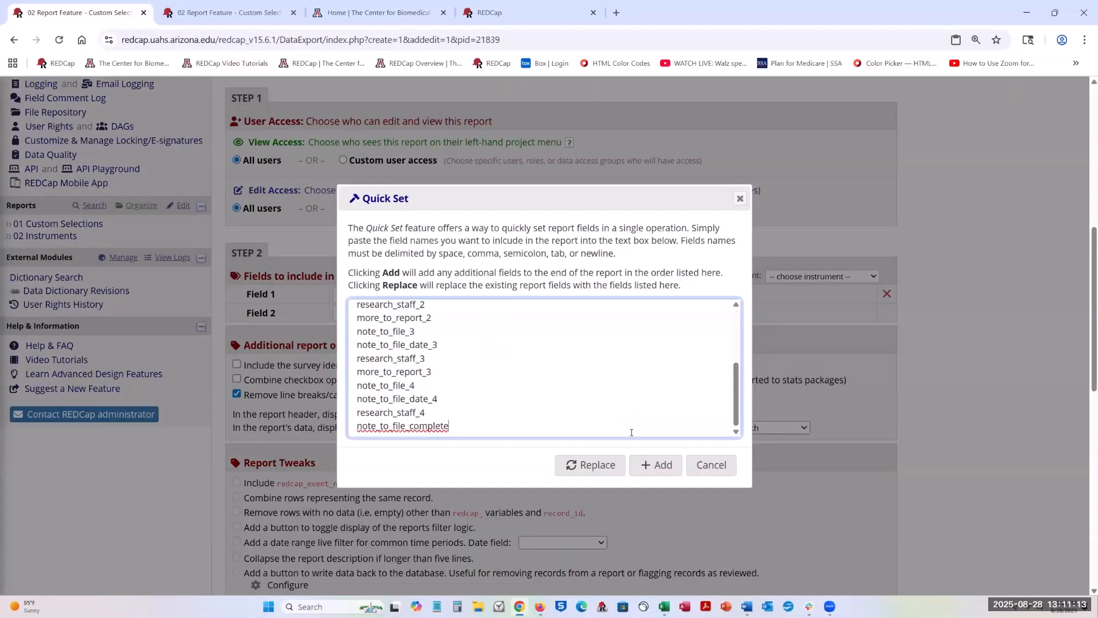
left_click(740, 199)
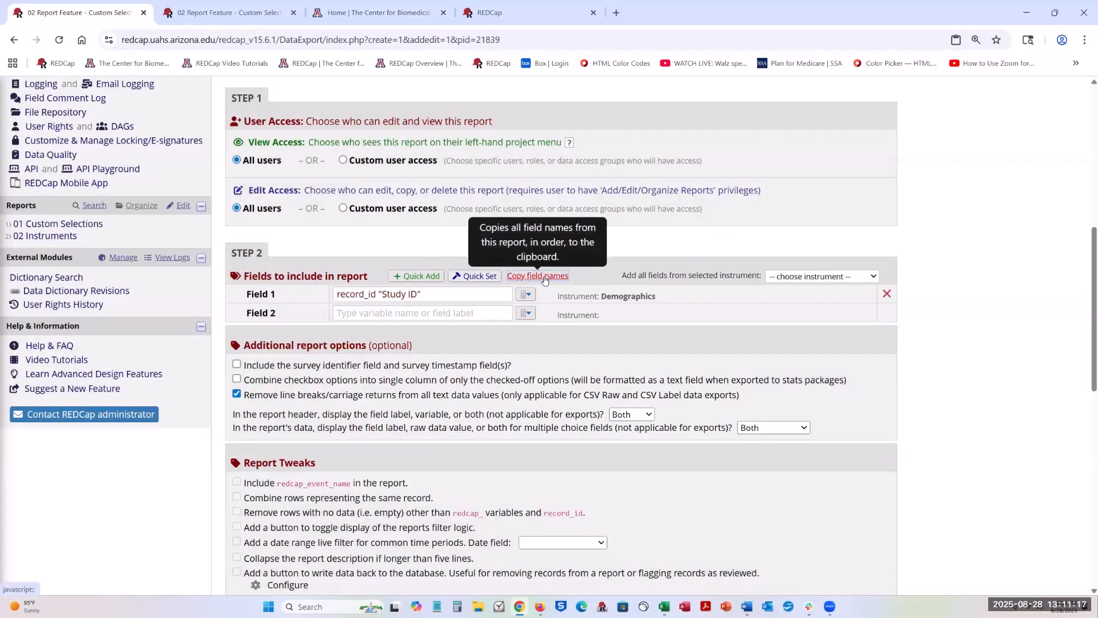
left_click(480, 276)
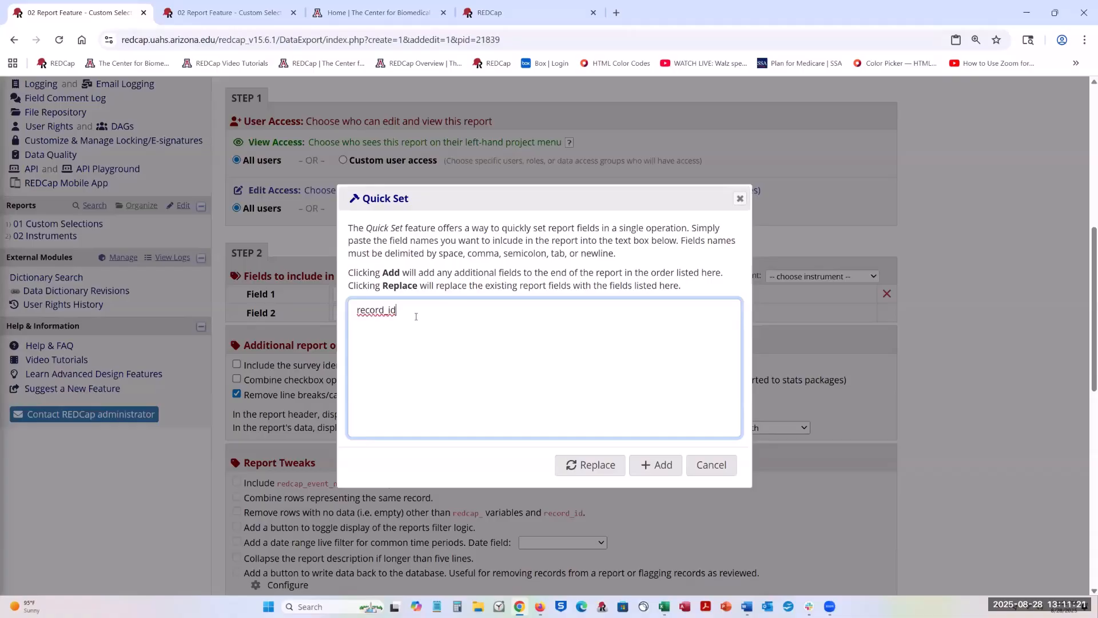
left_click(741, 198)
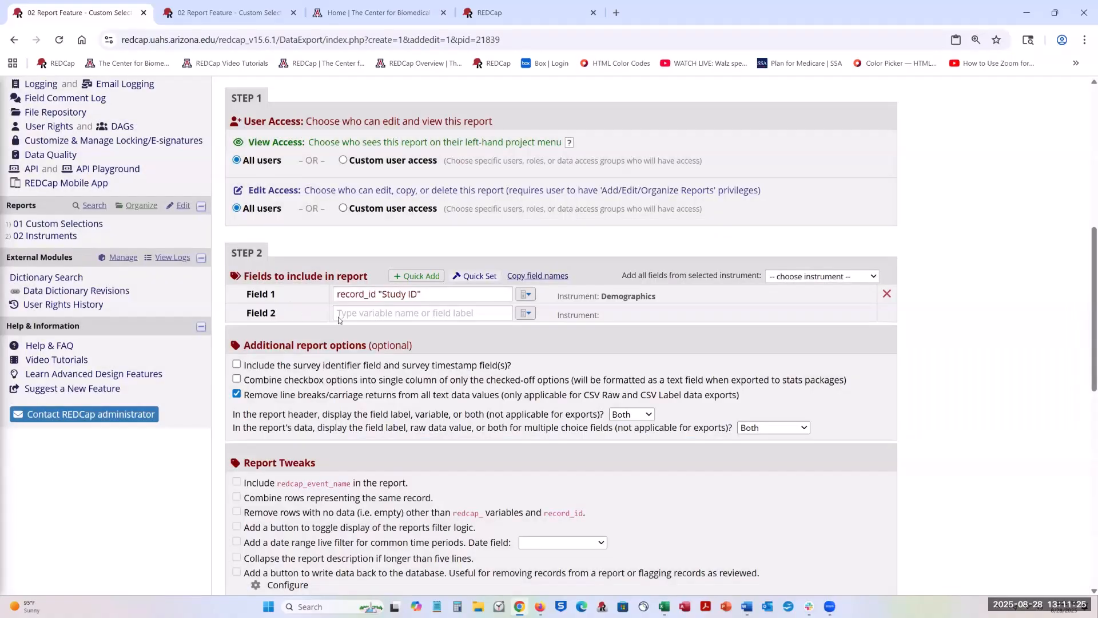
Step: Use Quick Add to select and deselect all Demographics fields, and copy all Demographics field names
left_click(416, 279)
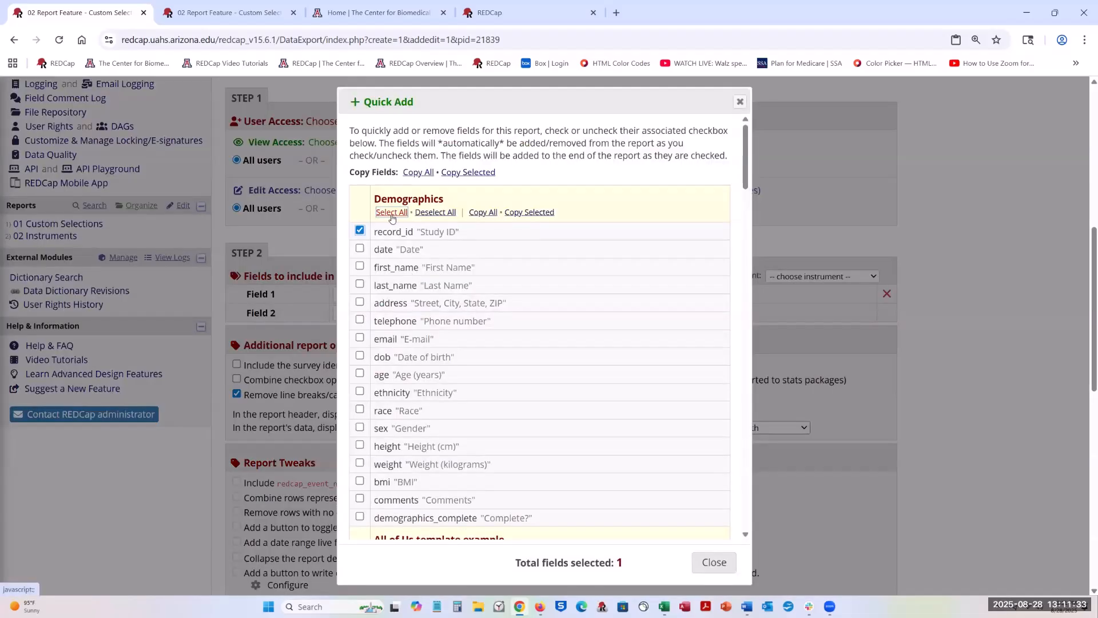
left_click(392, 213)
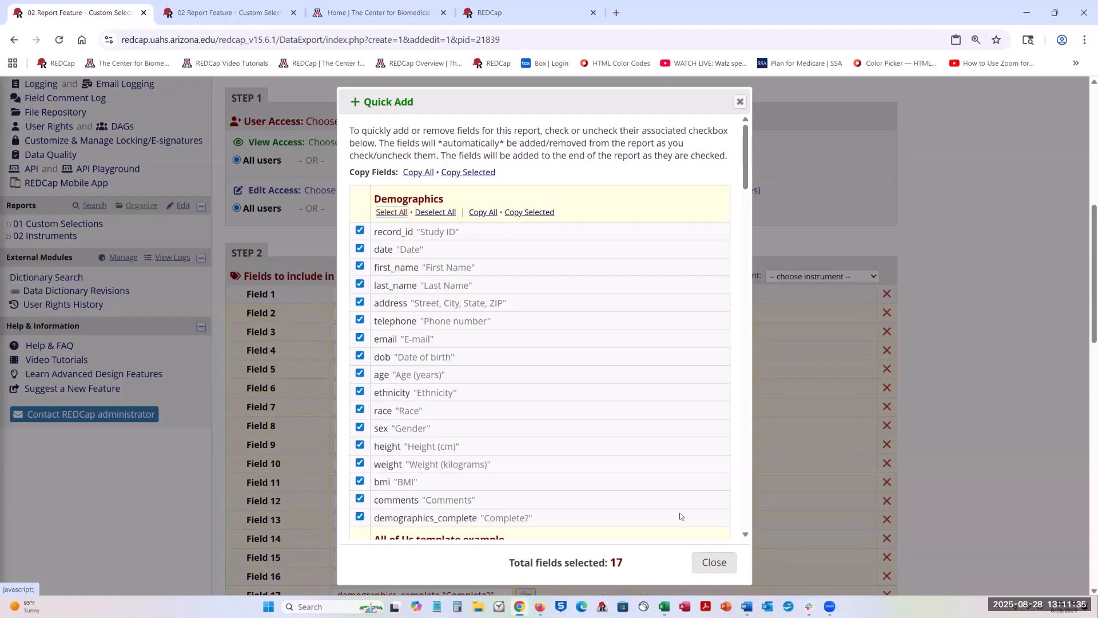
left_click(435, 212)
left_click(483, 214)
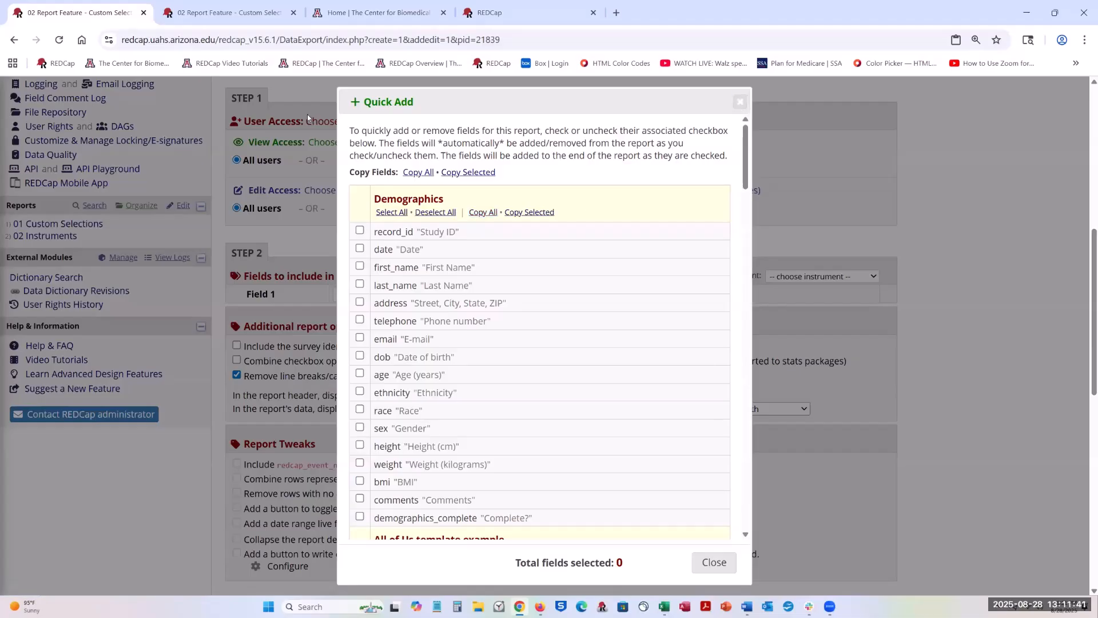
left_click(740, 101)
Step: Add the copied Demographics field names to the report with Quick Set and review the field list
left_click(480, 277)
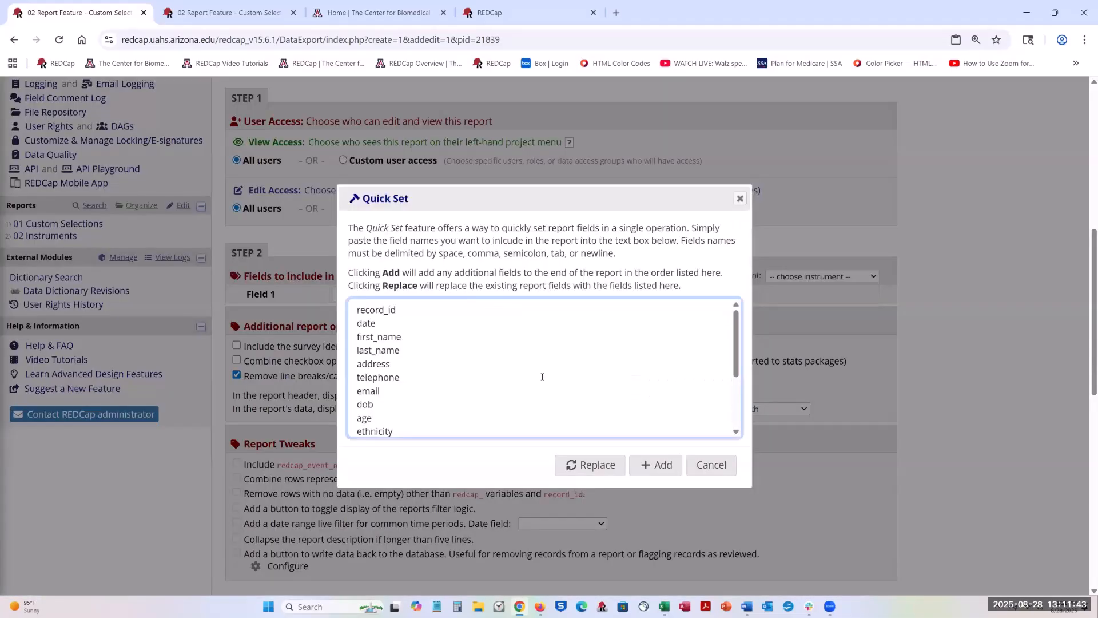
left_click(655, 465)
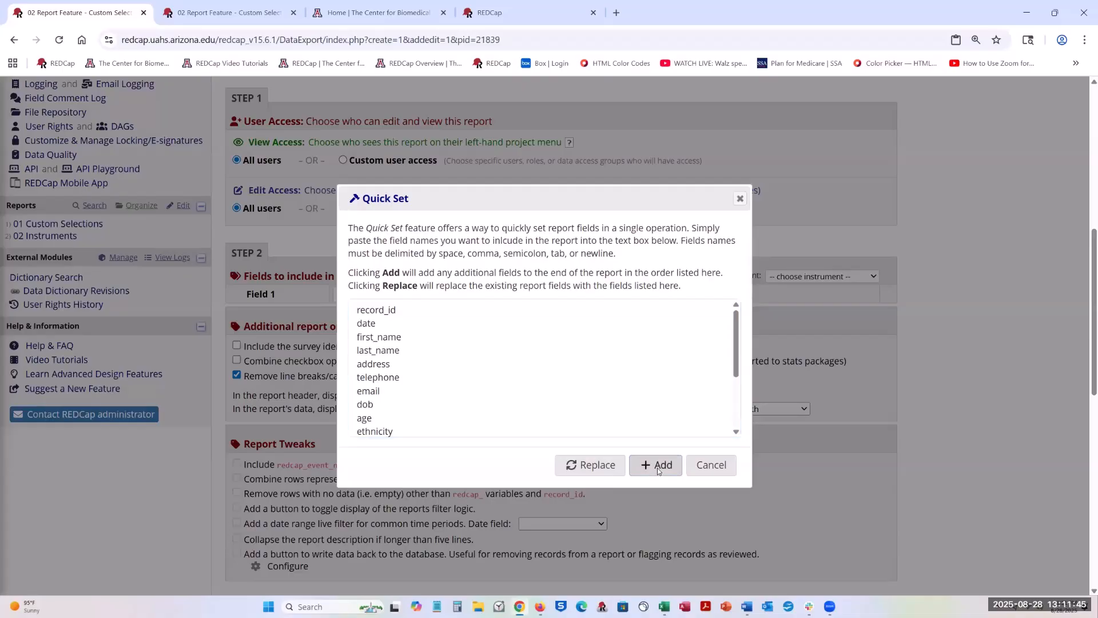
scroll(788, 378, "down", 4)
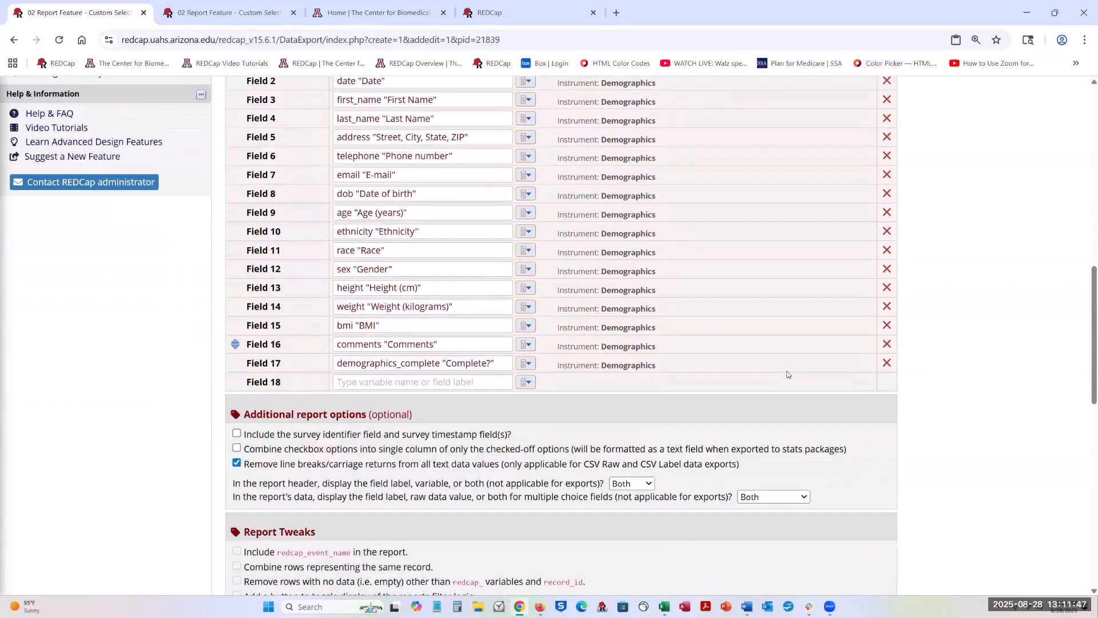
scroll(778, 366, "up", 2)
scroll(772, 355, "up", 2)
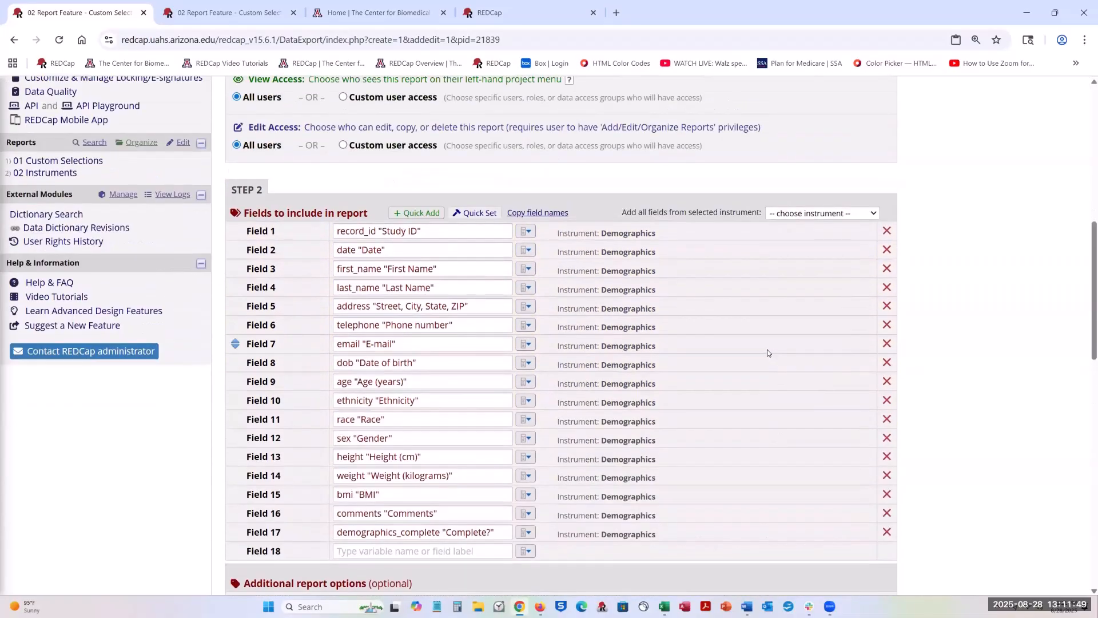
scroll(817, 321, "down", 1)
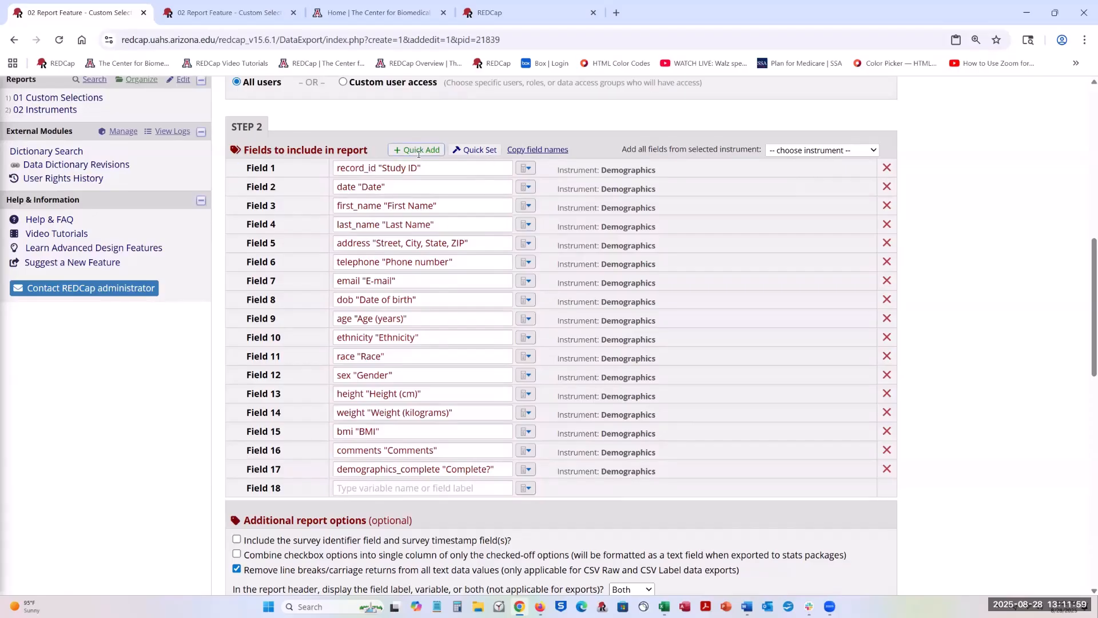
scroll(461, 219, "up", 1)
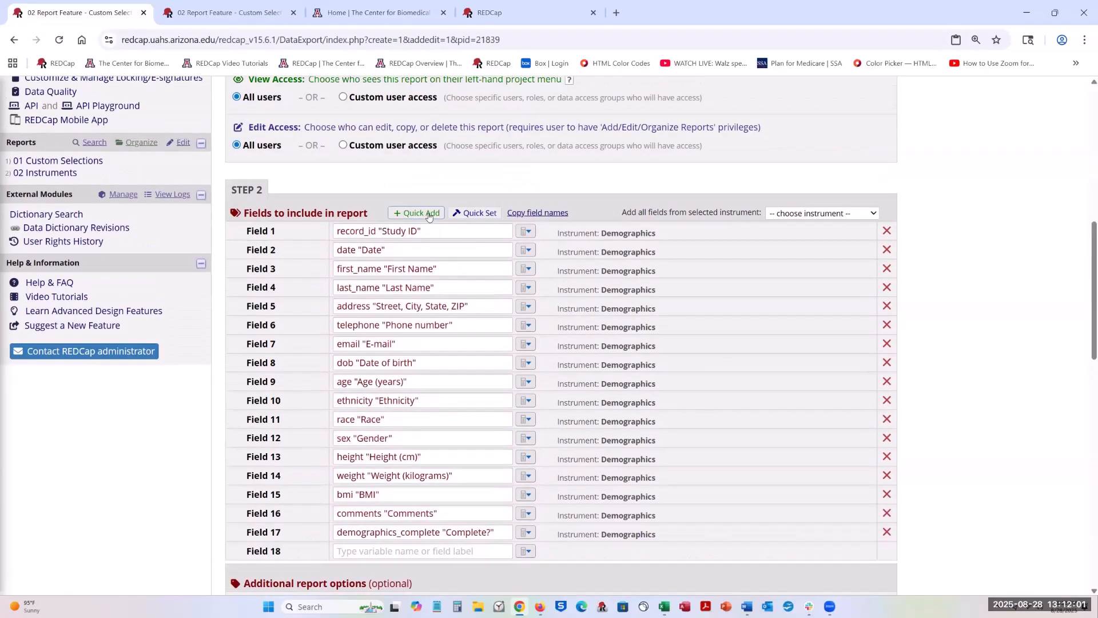
Step: Deselect all Demographics fields in Quick Add and copy all field names of the Note to File instrument
left_click(429, 214)
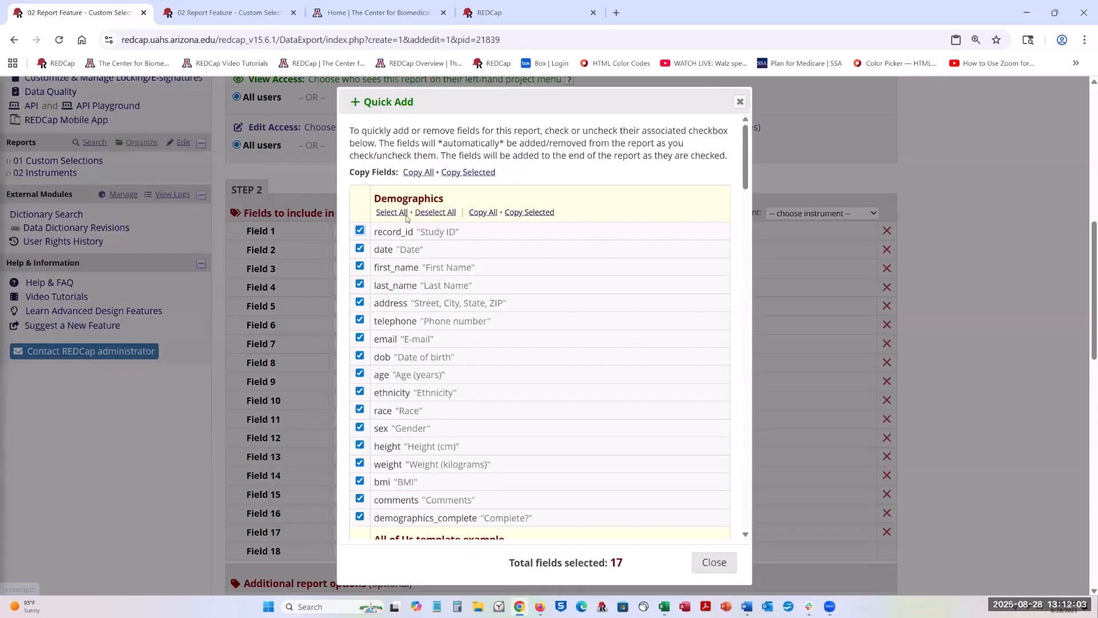
left_click(428, 216)
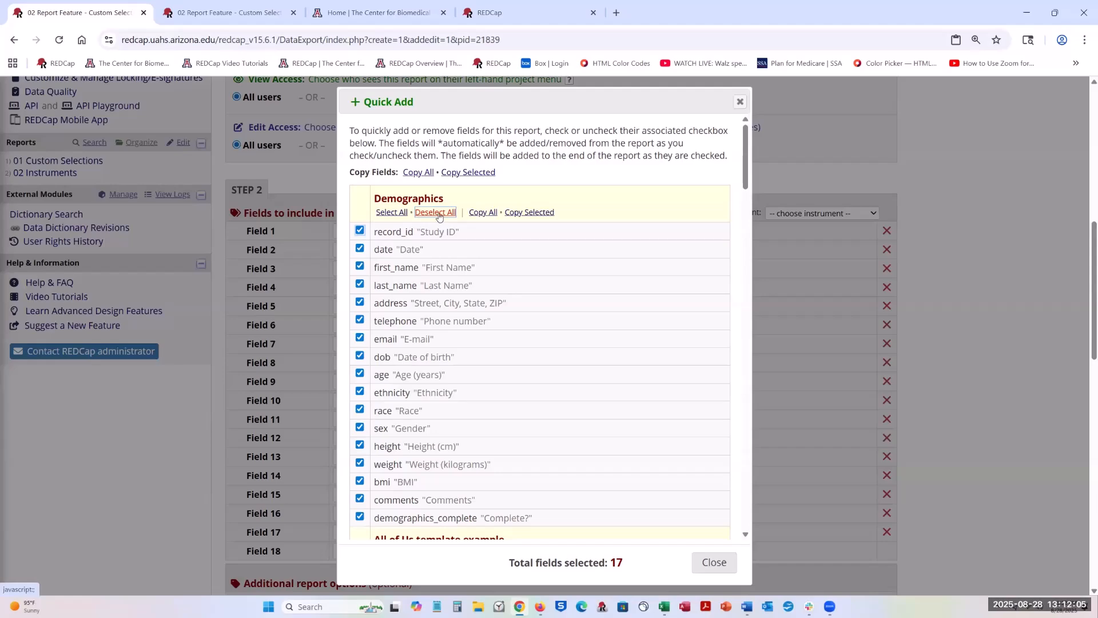
scroll(709, 503, "down", 10)
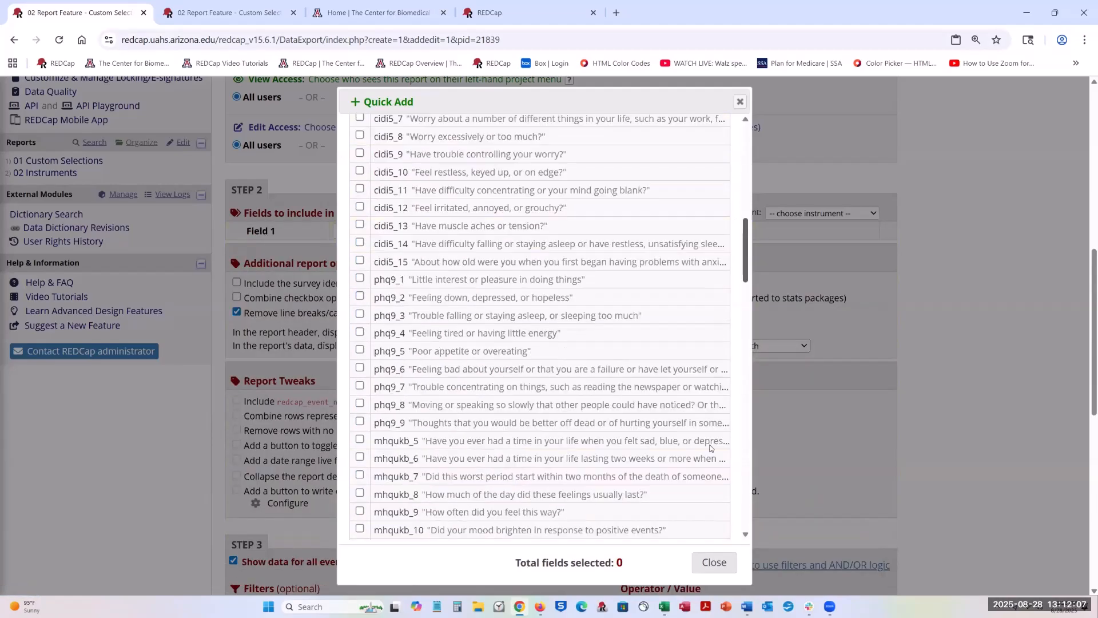
scroll(709, 503, "down", 6)
left_click(482, 236)
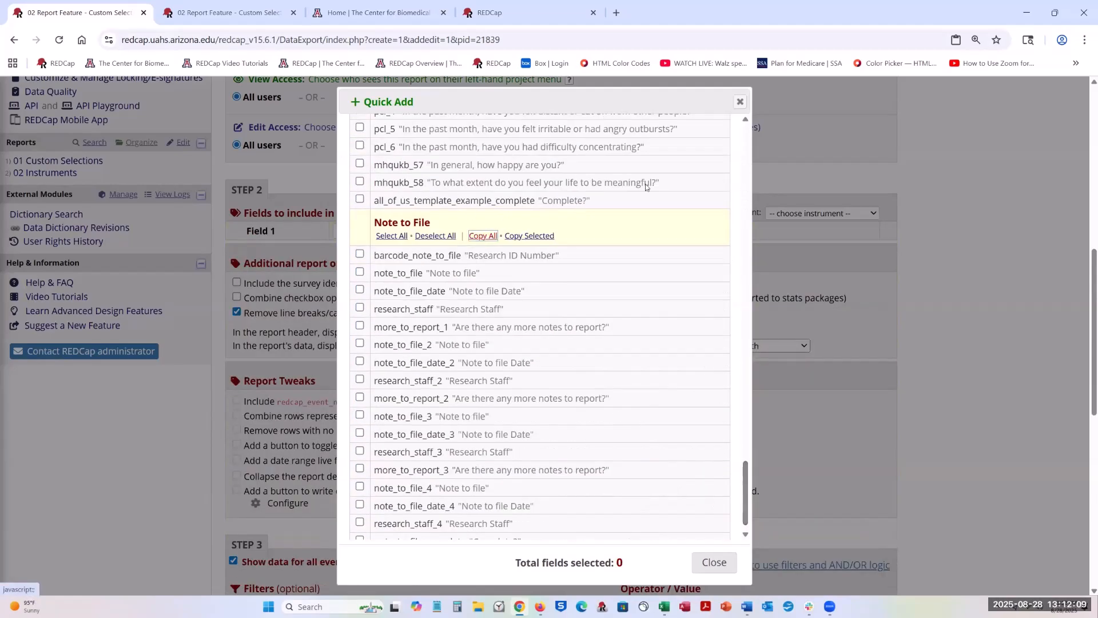
left_click(741, 102)
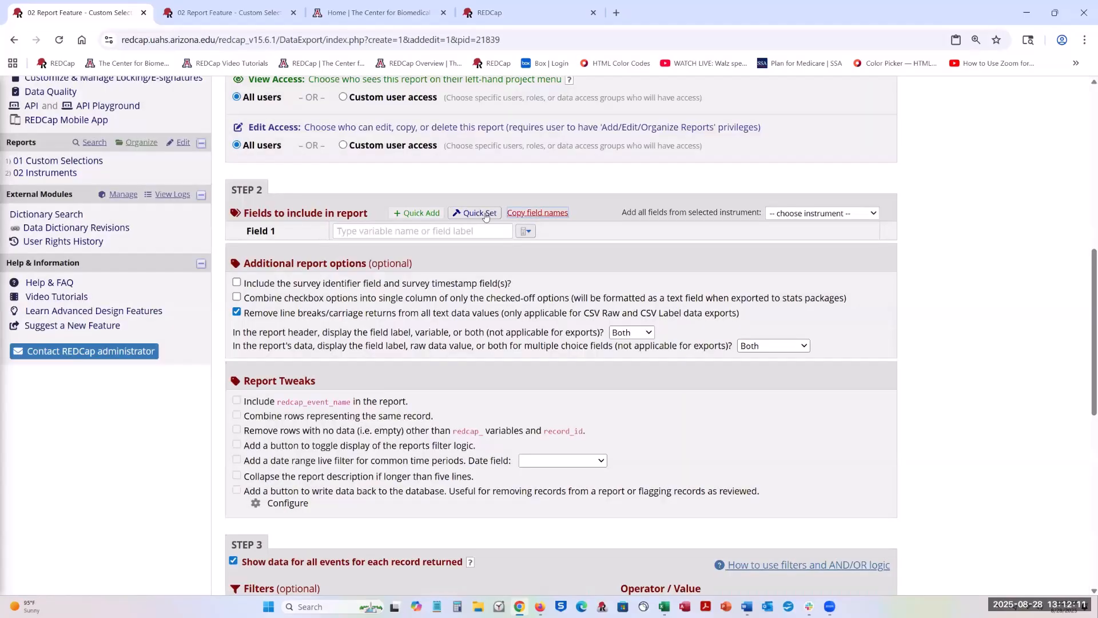
Step: Paste the Note to File field names into Quick Set, add them to the report and review the list
left_click(482, 213)
key("ctrl+v")
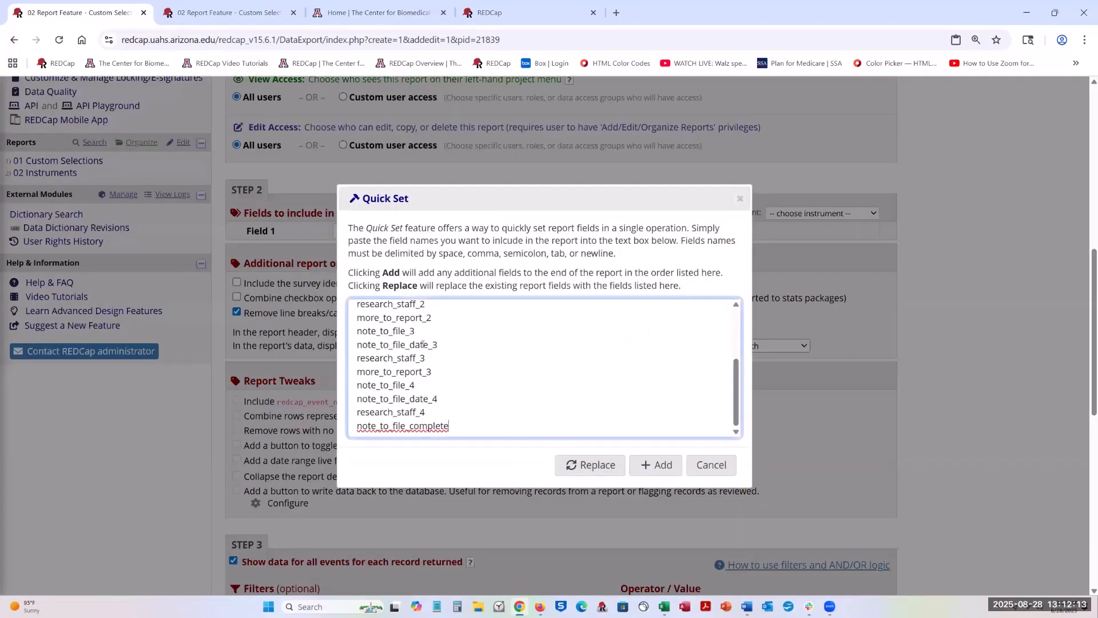
left_click(666, 466)
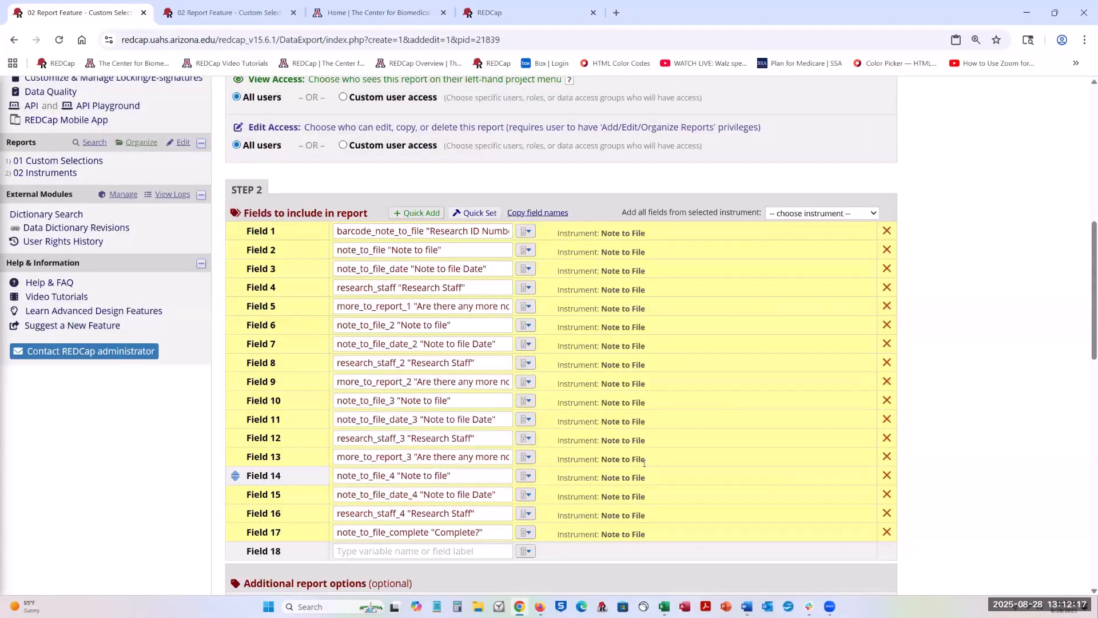
scroll(716, 437, "down", 2)
scroll(710, 429, "up", 1)
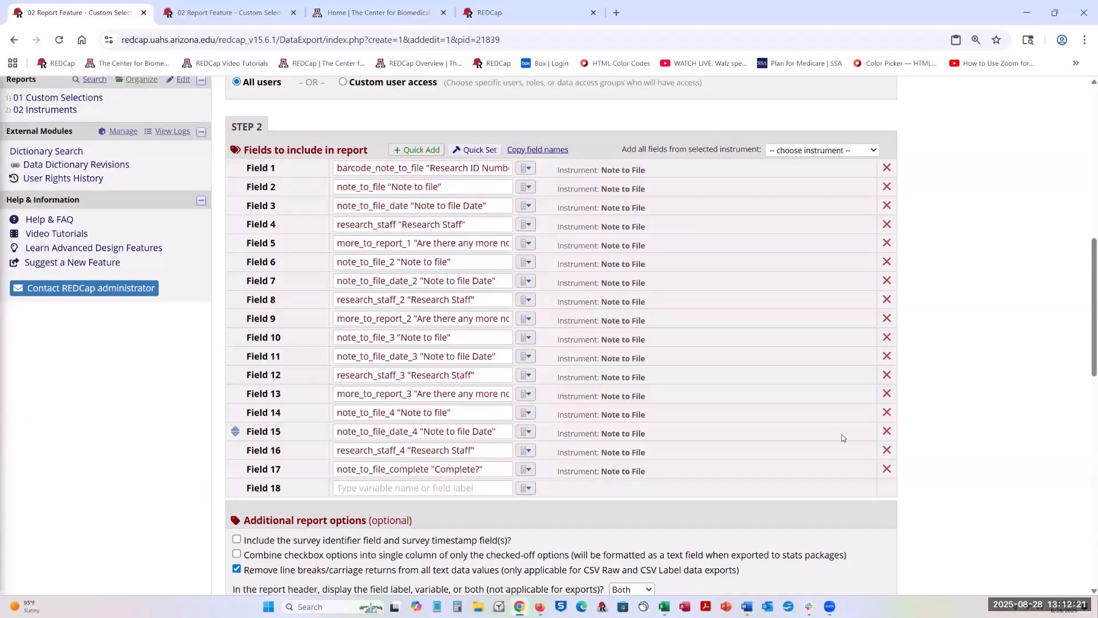
scroll(698, 366, "down", 2)
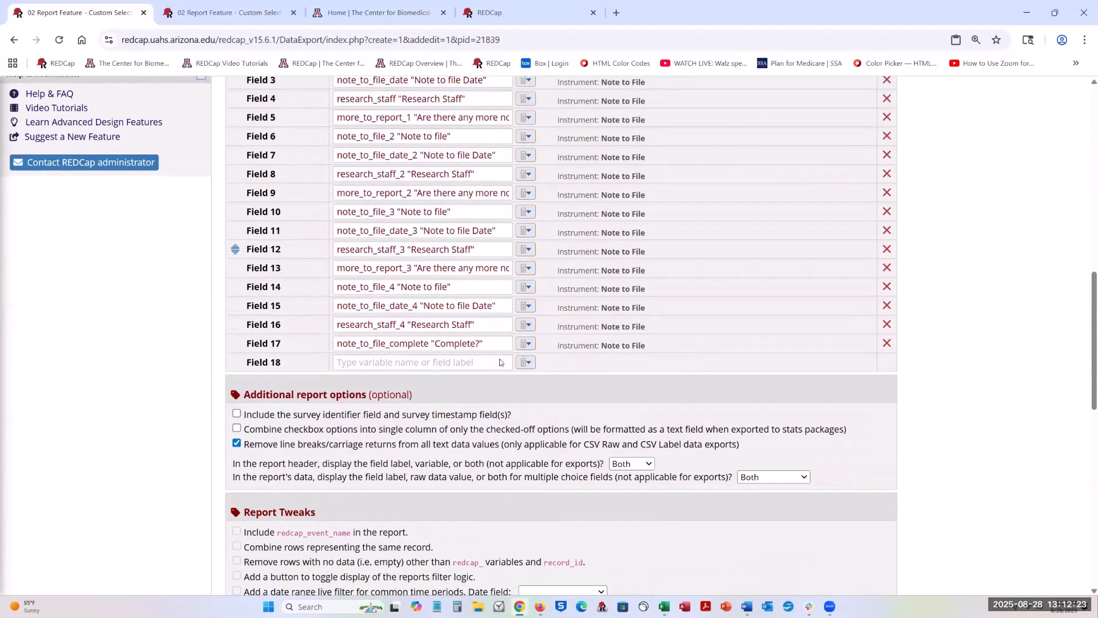
Step: Filter the report by Event 3 and check the report's field list
scroll(690, 367, "down", 6)
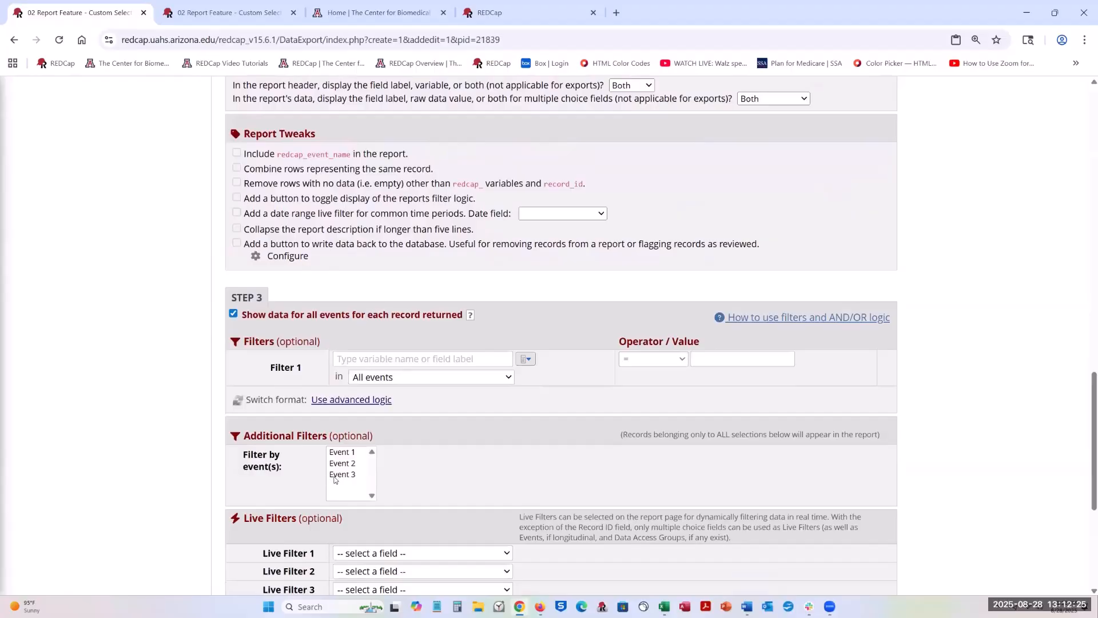
left_click(342, 475)
scroll(477, 464, "down", 1)
scroll(477, 463, "up", 6)
scroll(472, 462, "down", 4)
scroll(472, 462, "up", 8)
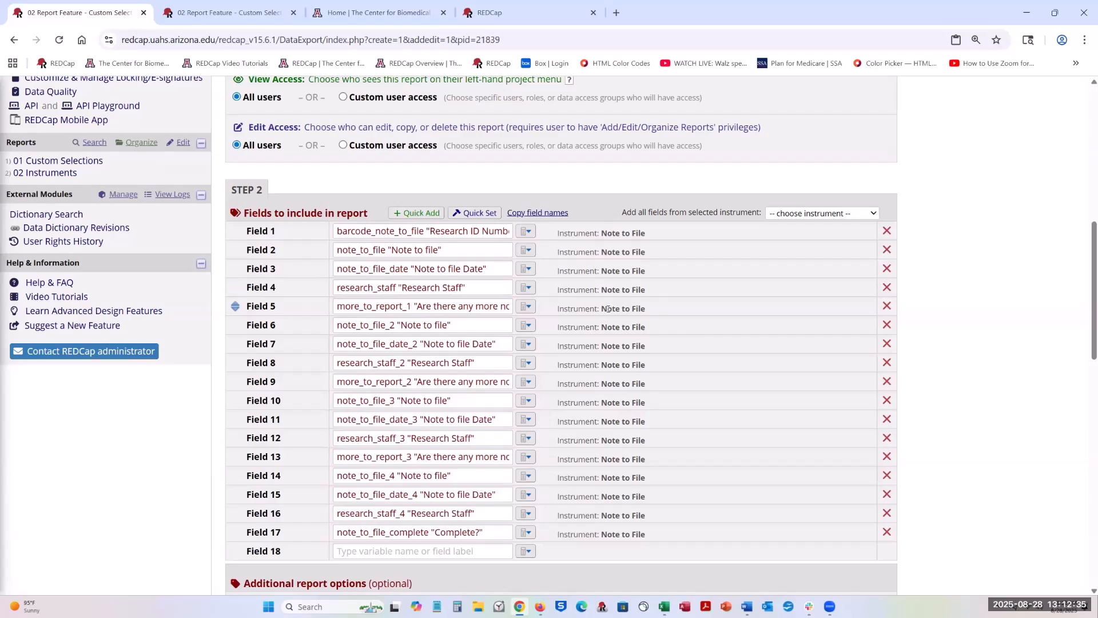
Step: Save the 03 Quick Set report and view its results
scroll(569, 397, "down", 9)
scroll(570, 396, "down", 6)
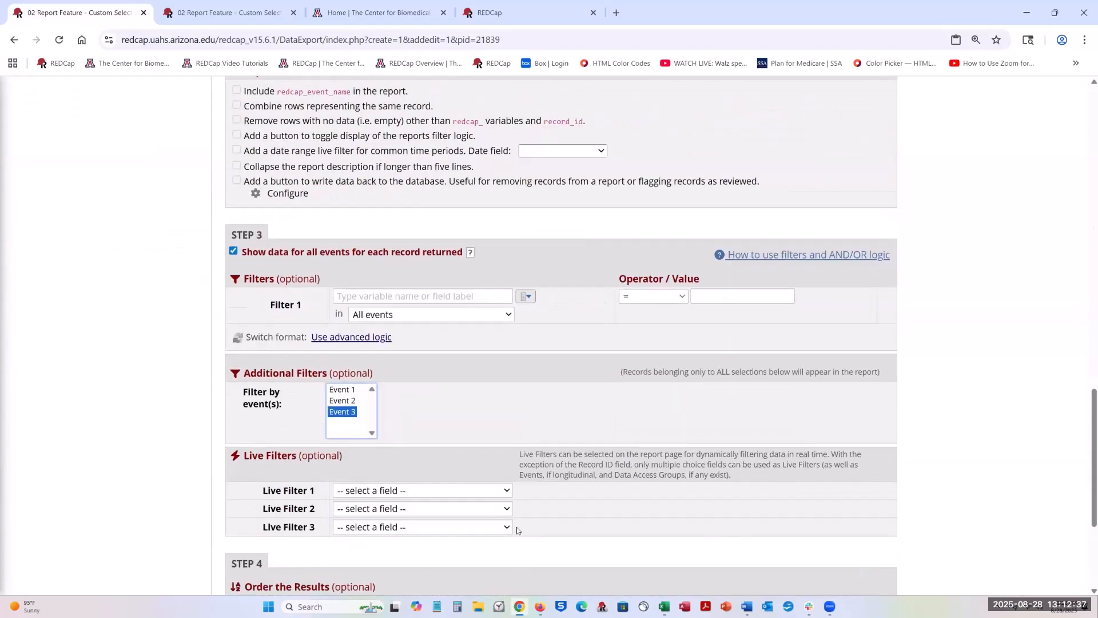
left_click(538, 498)
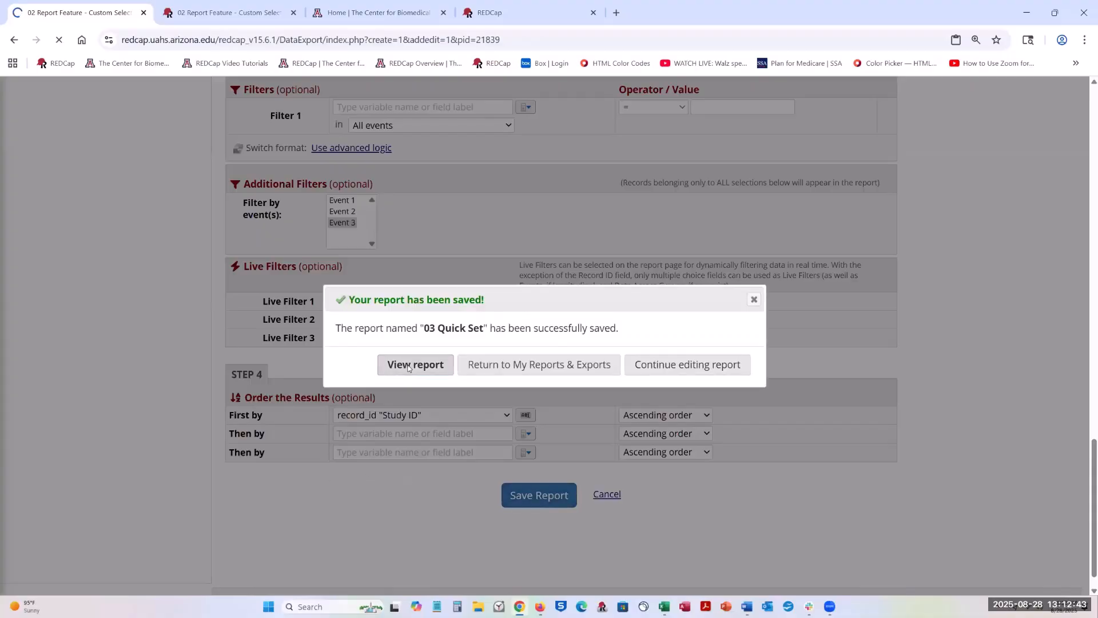
left_click(409, 366)
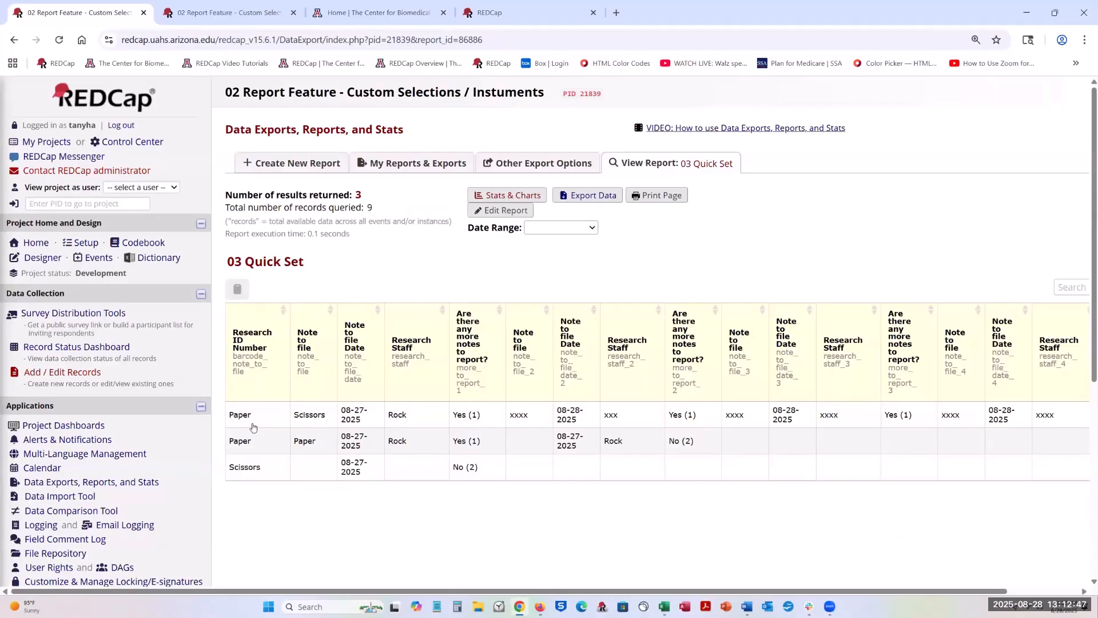
Step: Reopen the 03 Quick Set report for editing and include the record_id field with Quick Add
left_click(509, 214)
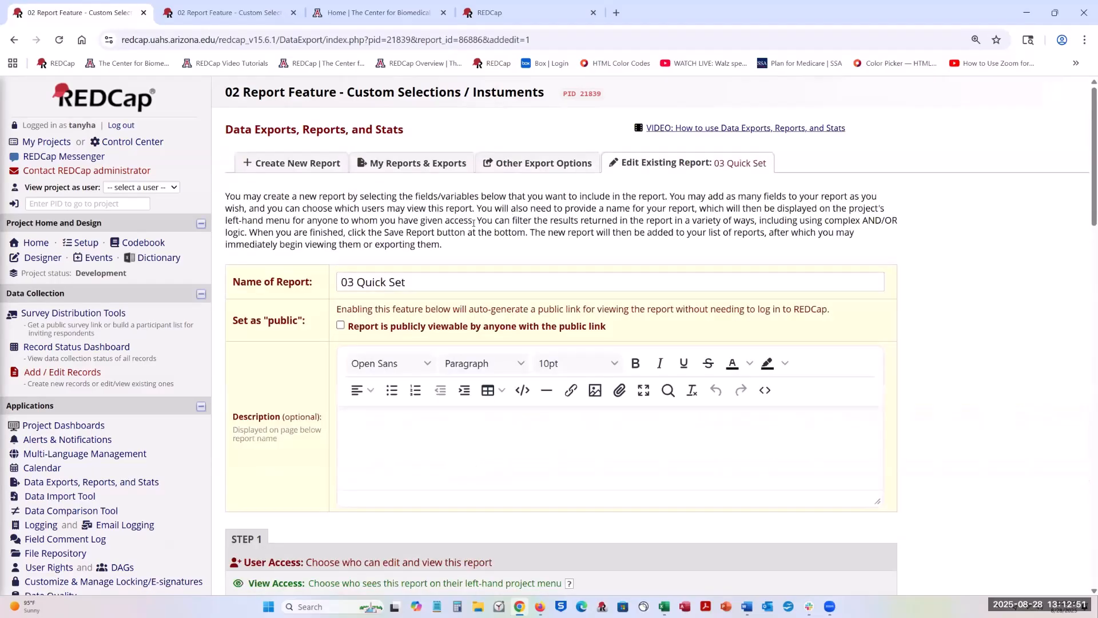
scroll(609, 383, "down", 4)
scroll(612, 387, "down", 2)
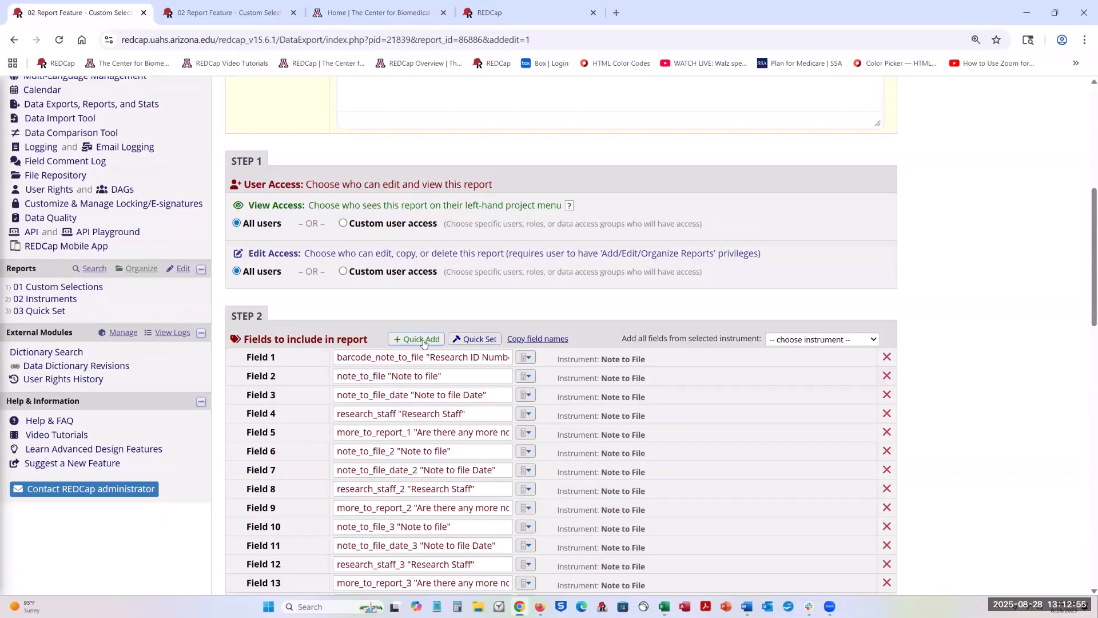
left_click(417, 339)
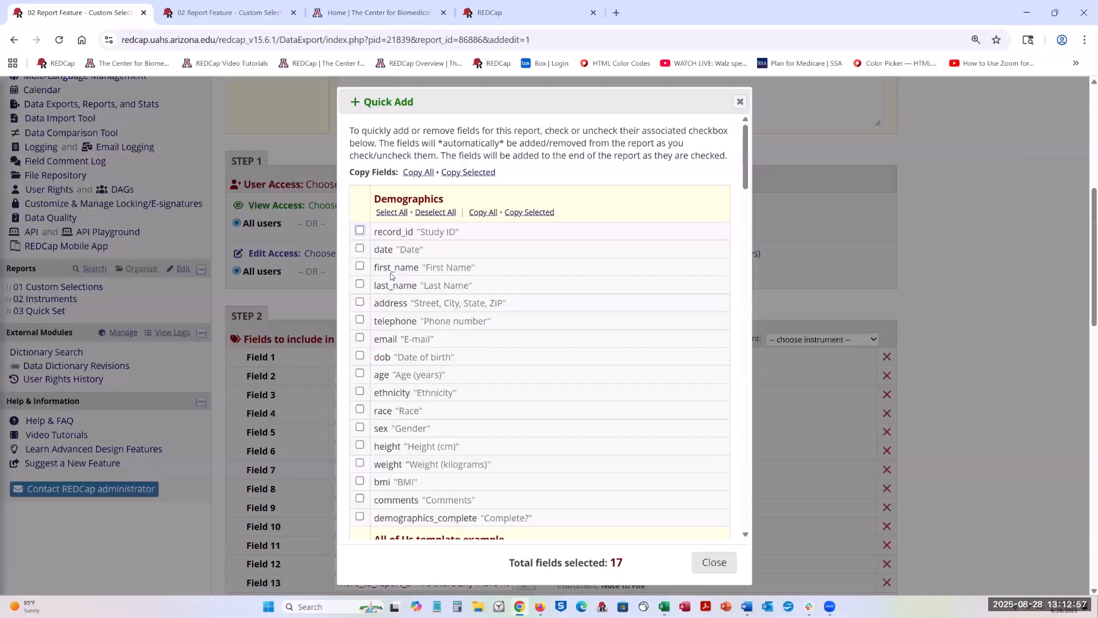
left_click(360, 231)
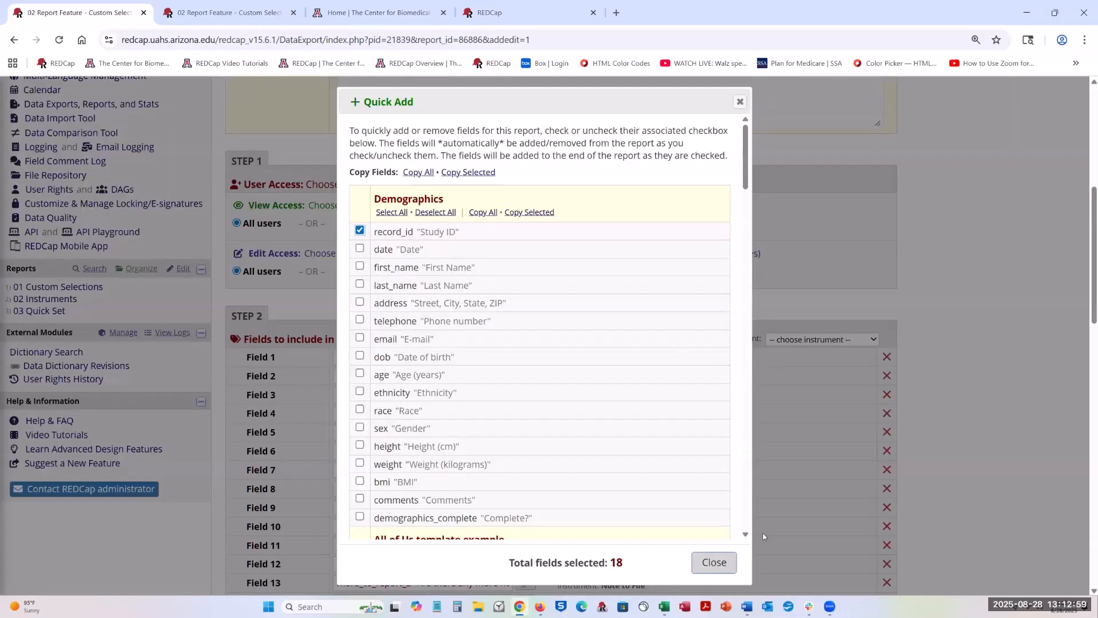
Step: Move the record_id field from the end of the report's field list to the first place
scroll(253, 342, "down", 5)
scroll(250, 376, "up", 1)
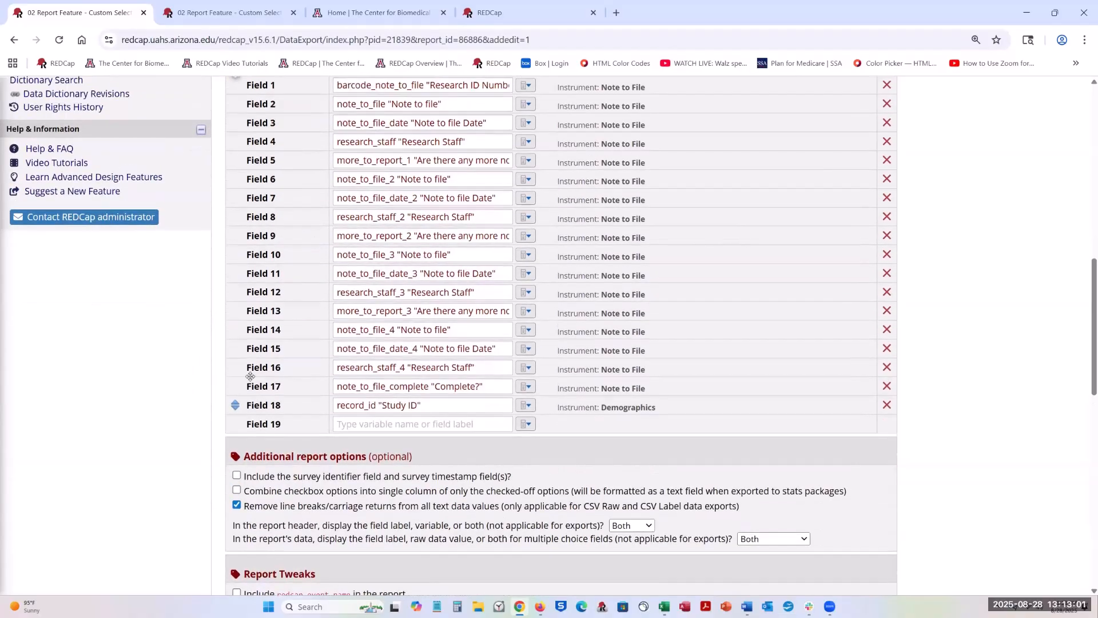
left_click_drag(240, 427, 257, 105)
Step: Save the edited 03 Quick Set report and view the updated table
scroll(407, 473, "down", 9)
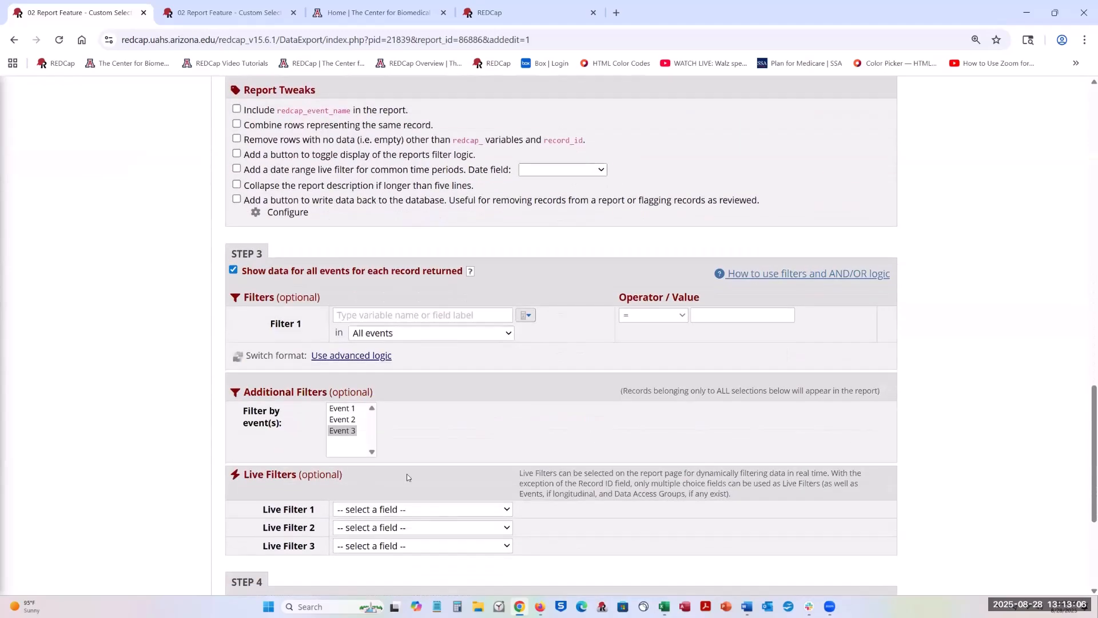
scroll(407, 477, "down", 3)
left_click(539, 514)
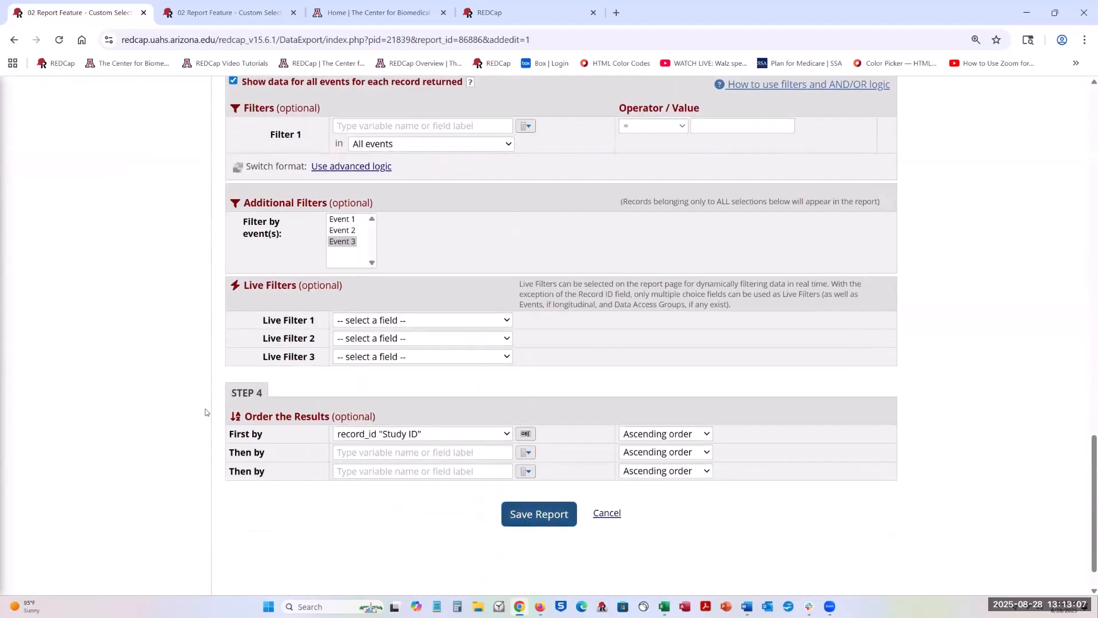
left_click(416, 365)
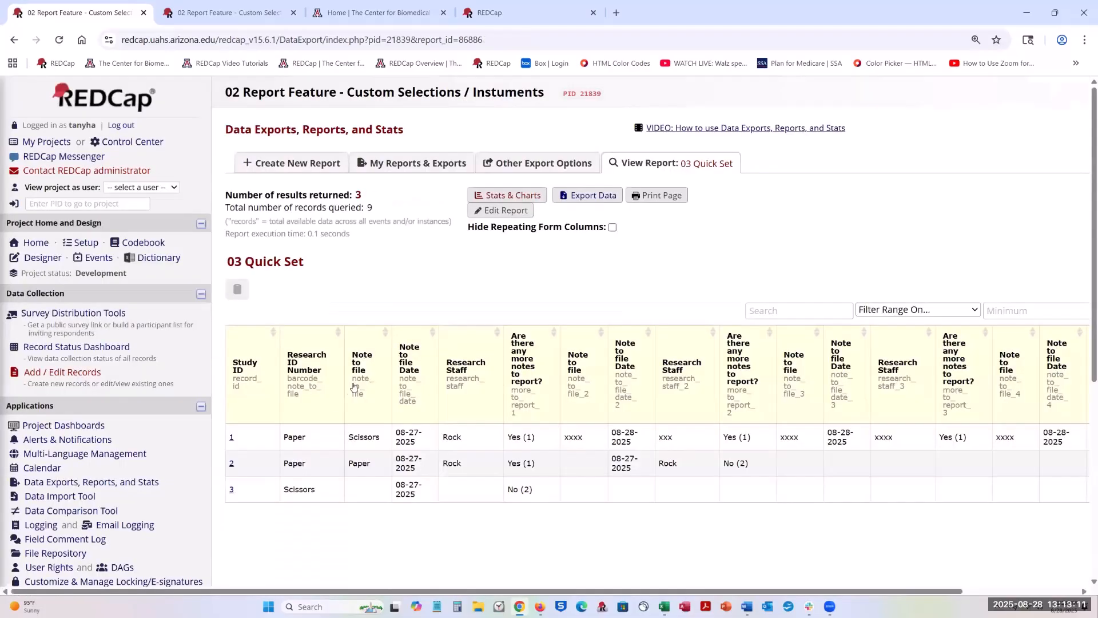
Step: Copy the 03 Quick Set report table and paste it into cell A1 of a blank Excel workbook
scroll(869, 558, "down", 1)
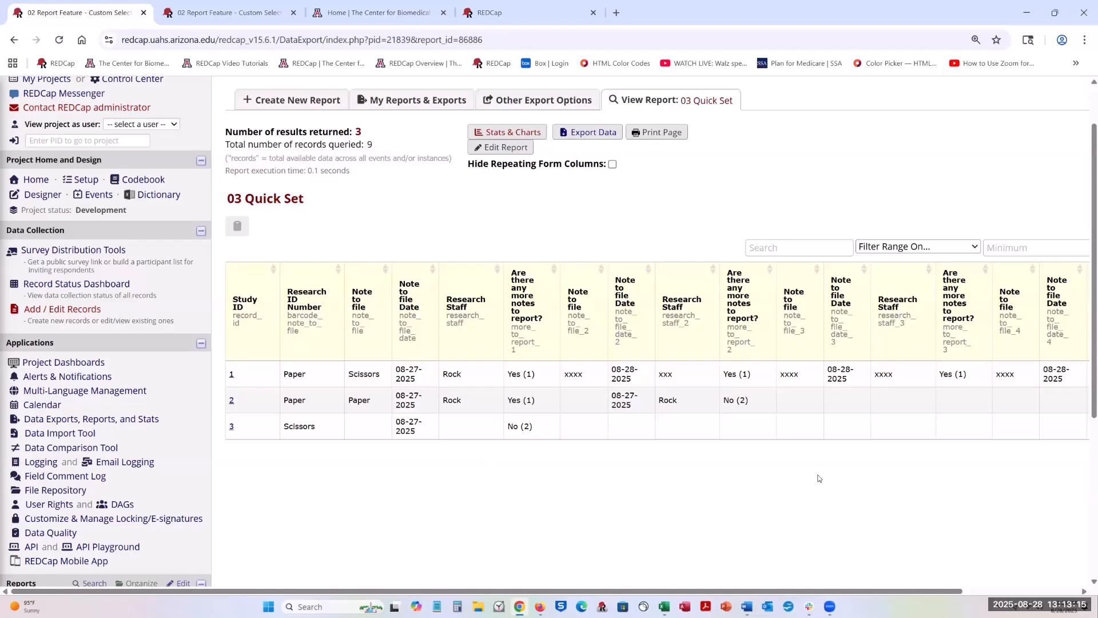
scroll(887, 493, "up", 1)
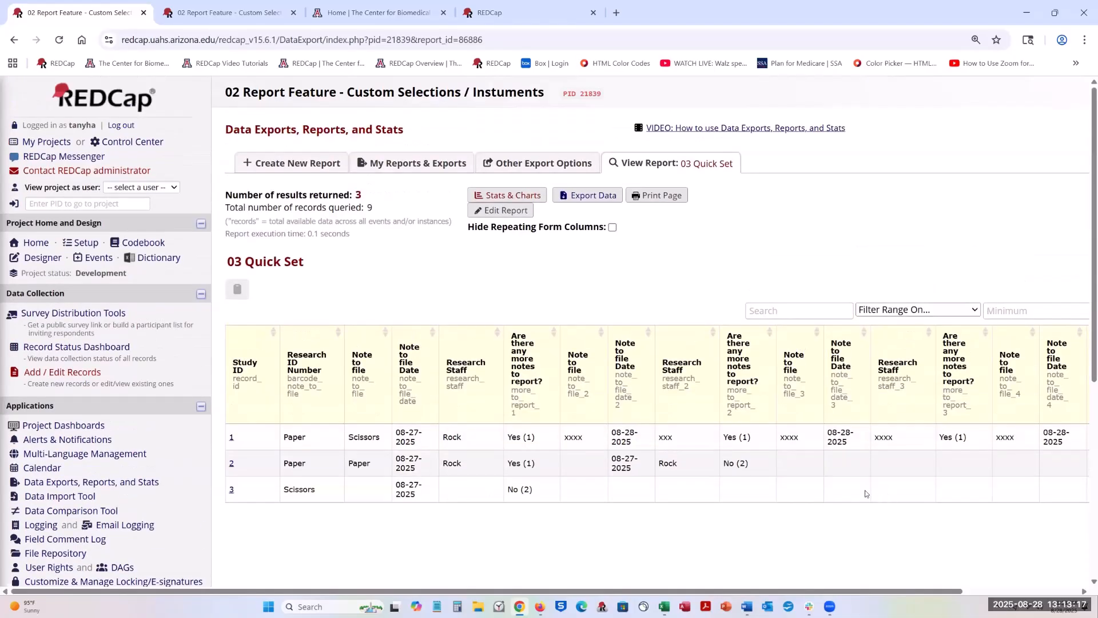
left_click(232, 291)
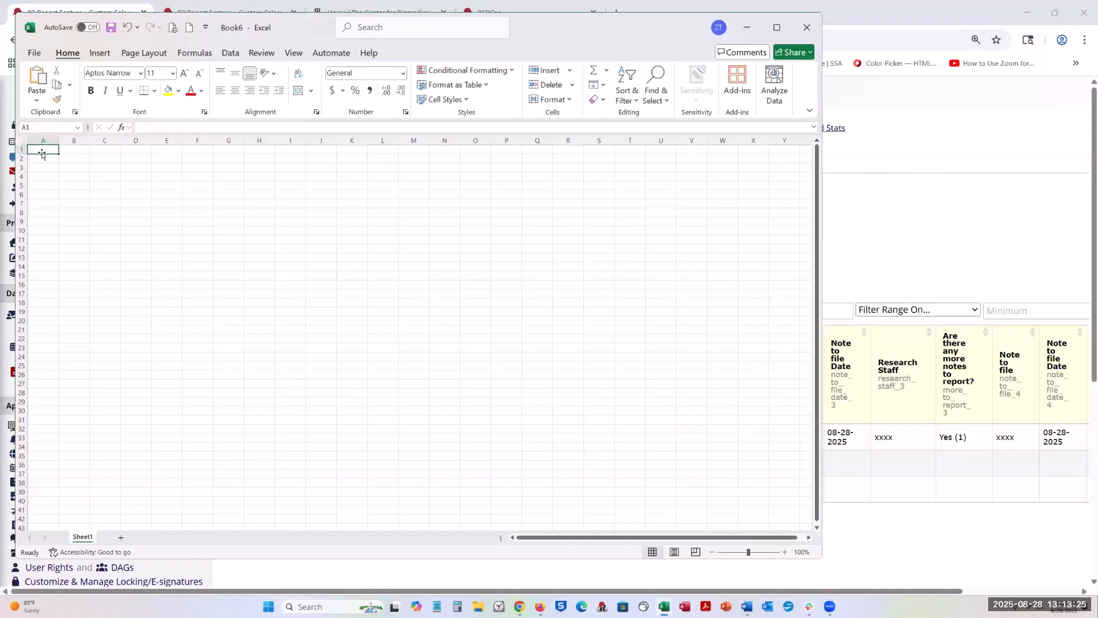
key("ctrl+v")
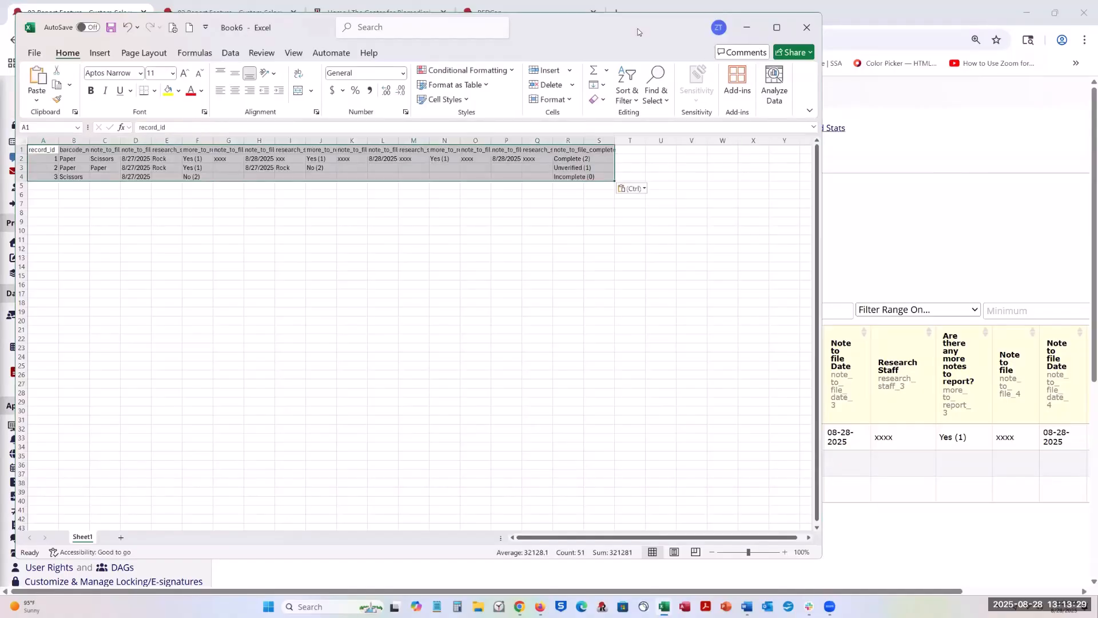
Step: Switch from Excel back to REDCap and reopen the 03 Quick Set report for editing
left_click_drag(638, 32, 815, 62)
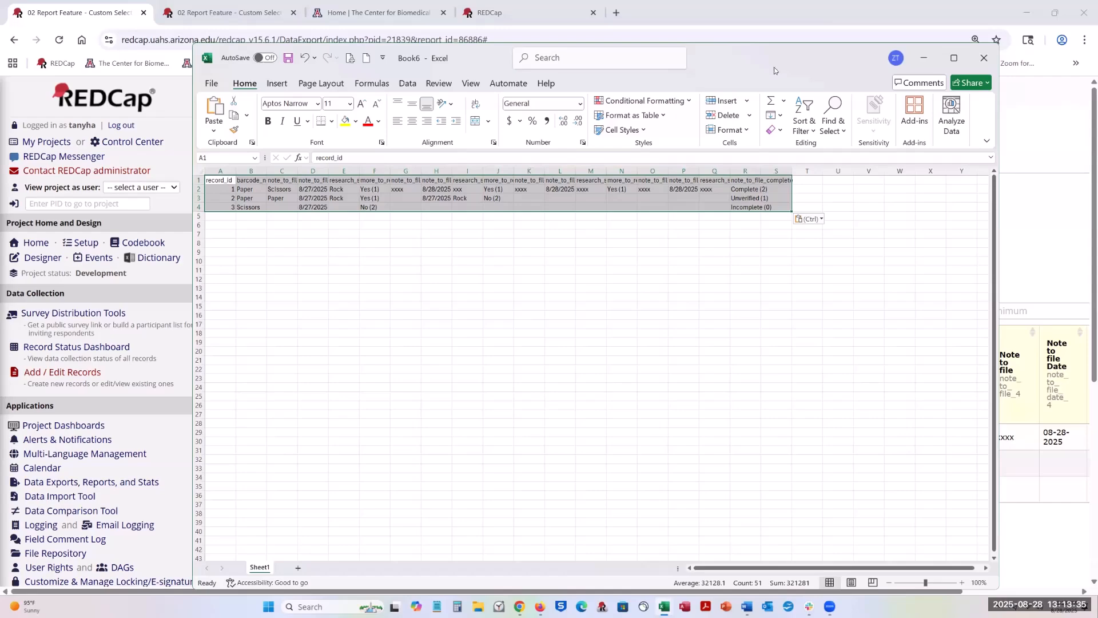
left_click_drag(773, 68, 768, 75)
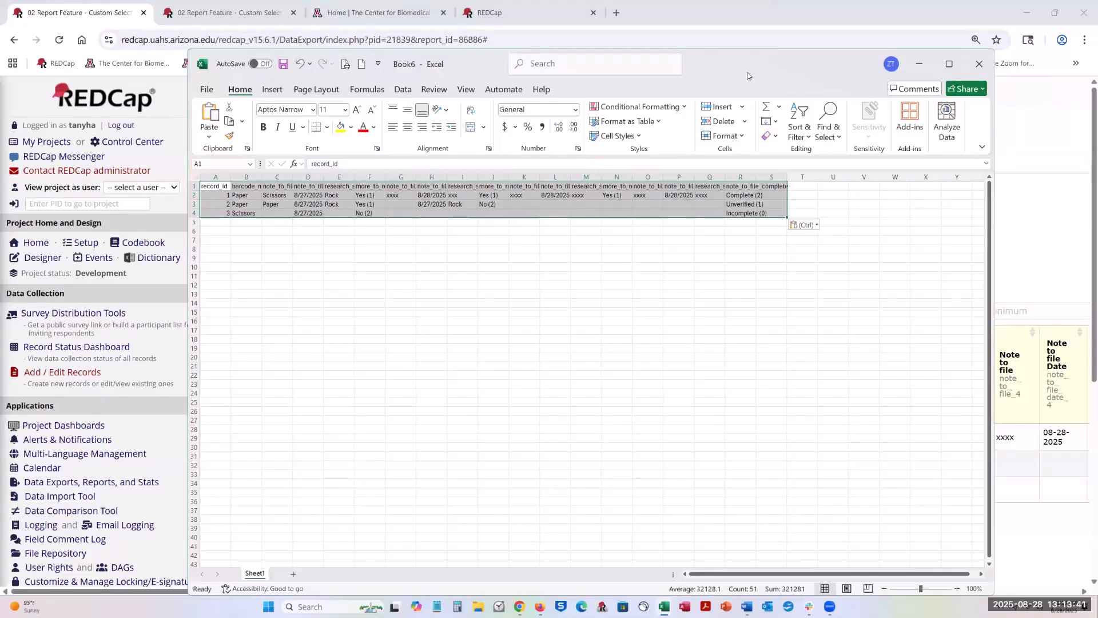
left_click(141, 139)
left_click(502, 212)
scroll(759, 417, "down", 10)
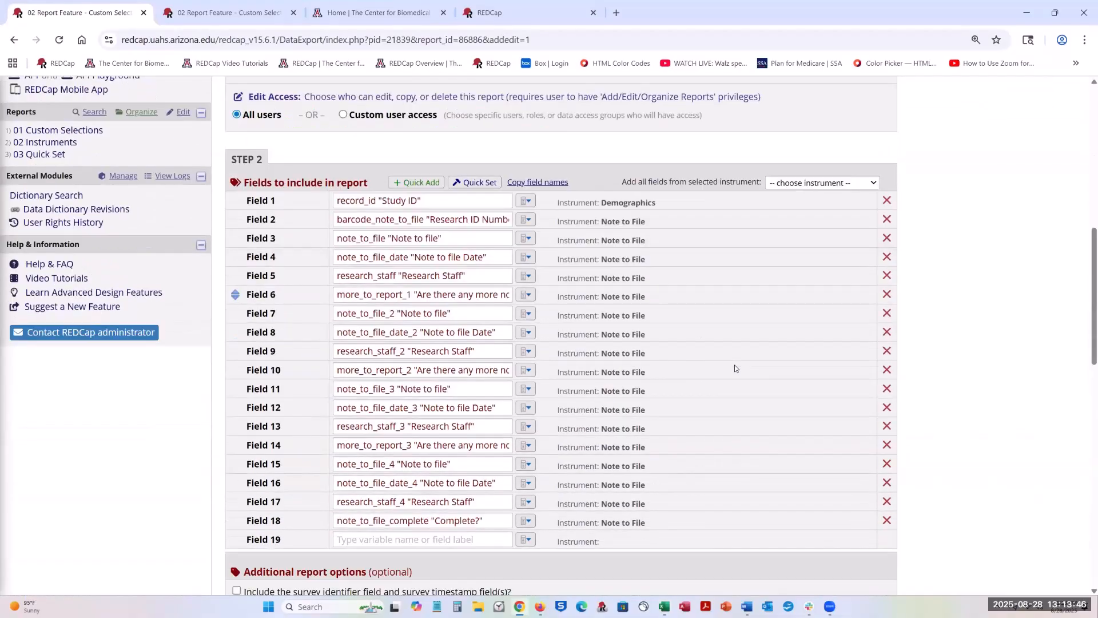
Step: Set the report header to display Variable and the multiple choice data to display Raw data value
scroll(735, 368, "down", 5)
left_click(629, 356)
left_click(629, 387)
left_click(756, 371)
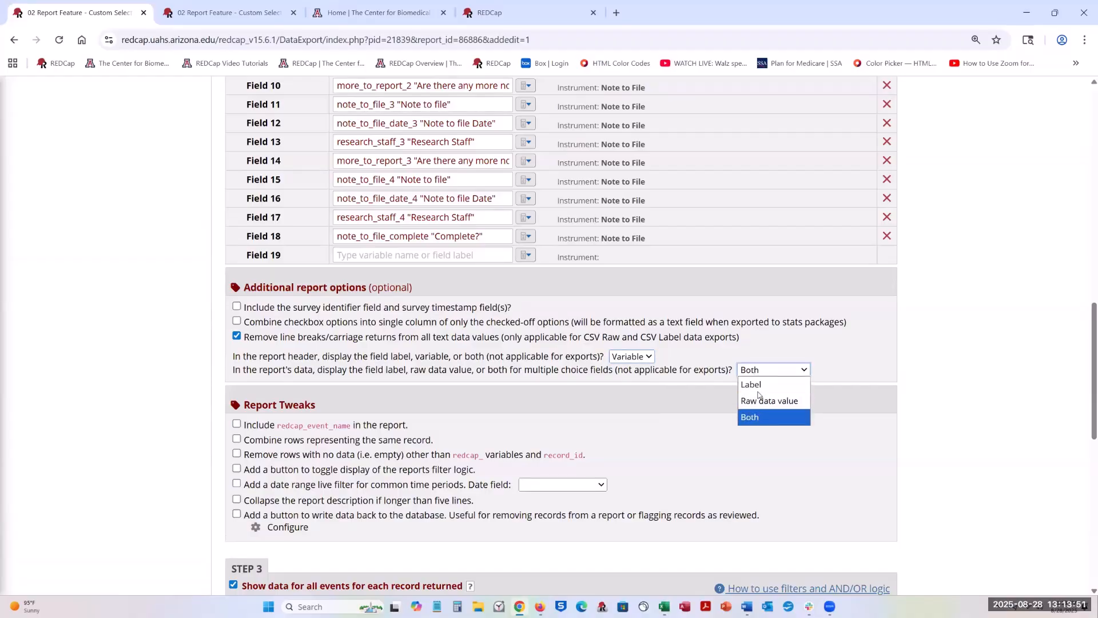
left_click(762, 401)
Step: Save the 03 Quick Set report with its new display options
scroll(513, 534, "down", 6)
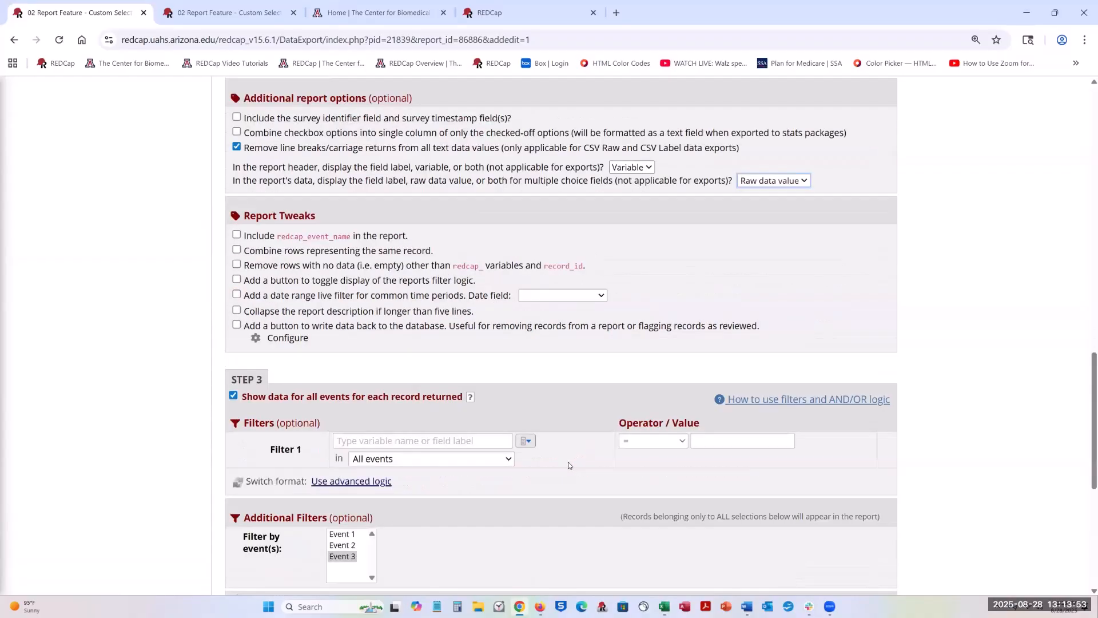
scroll(513, 539, "down", 3)
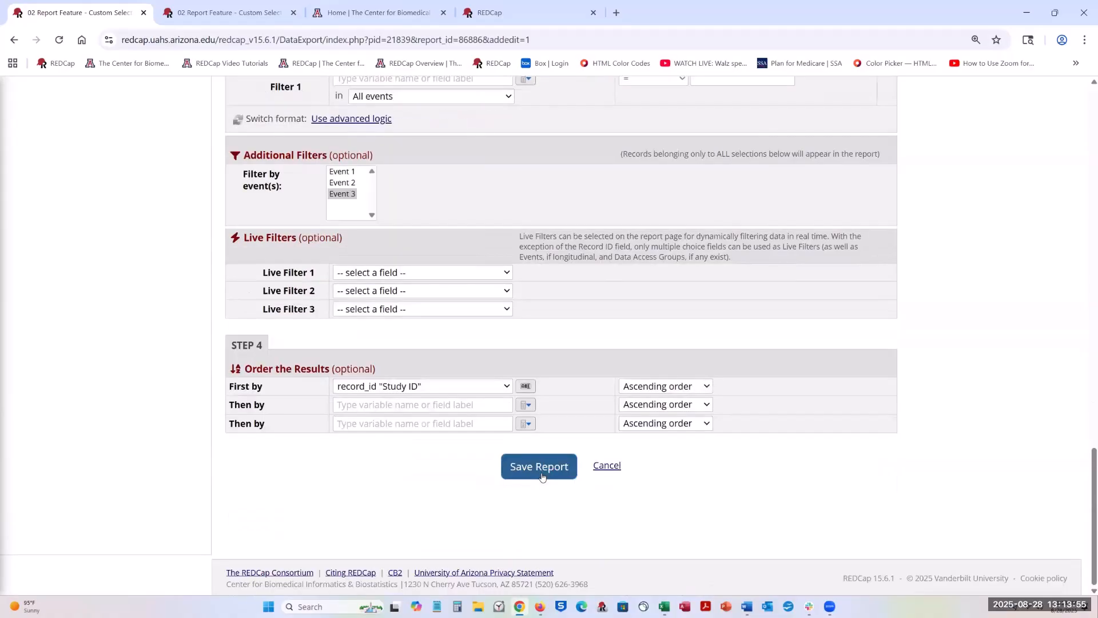
left_click(540, 467)
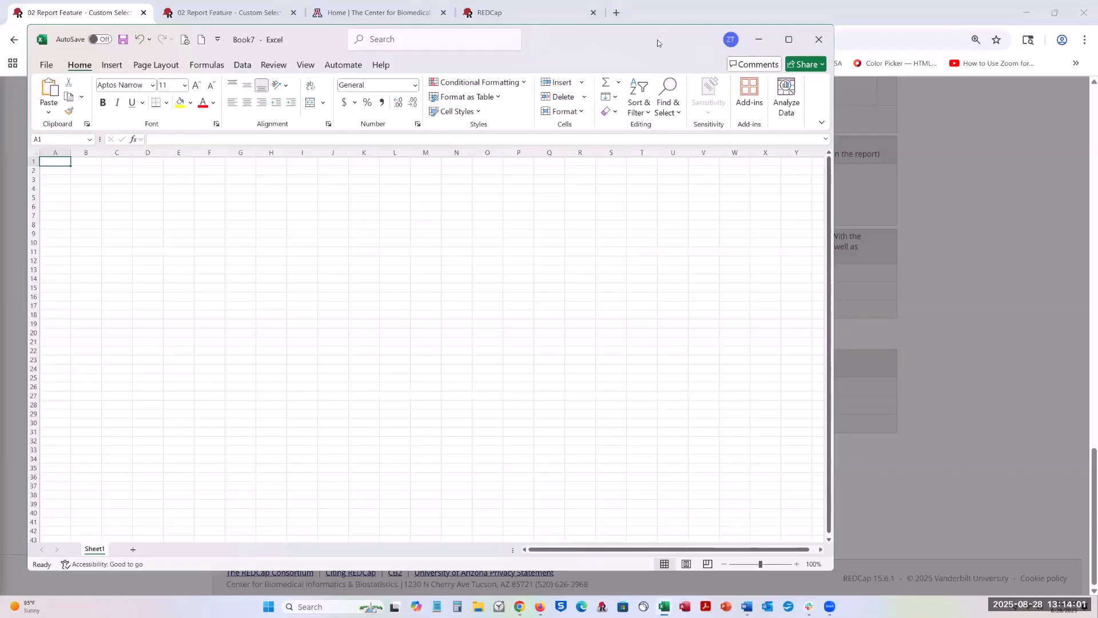
Step: Copy the updated 03 Quick Set report table and paste it into cell A1 of a blank Excel workbook
left_click(819, 40)
left_click(434, 370)
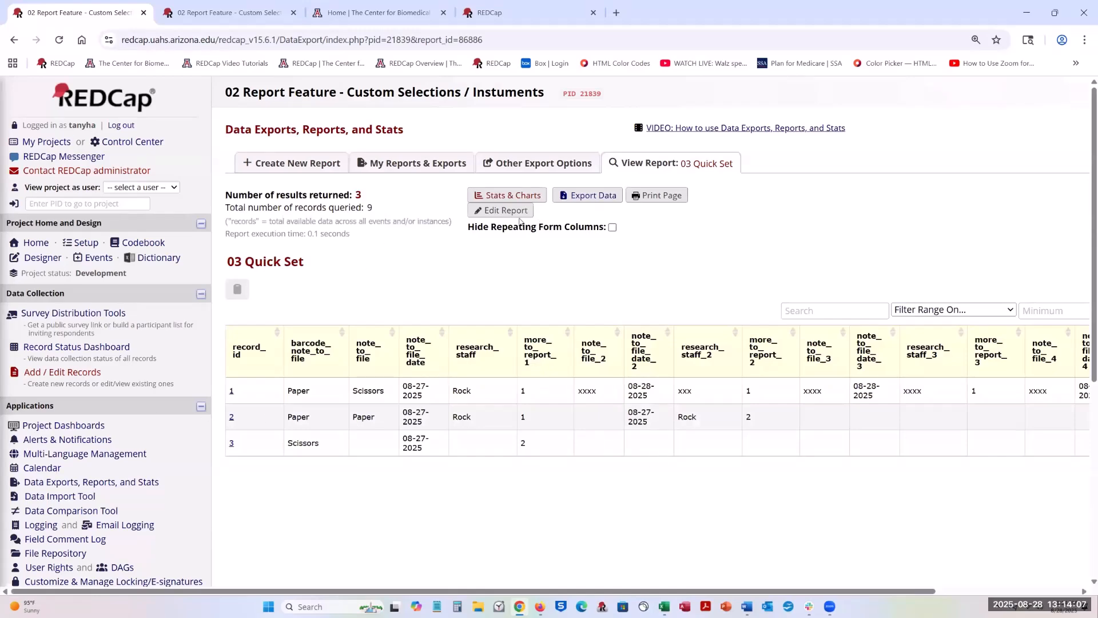
left_click(238, 289)
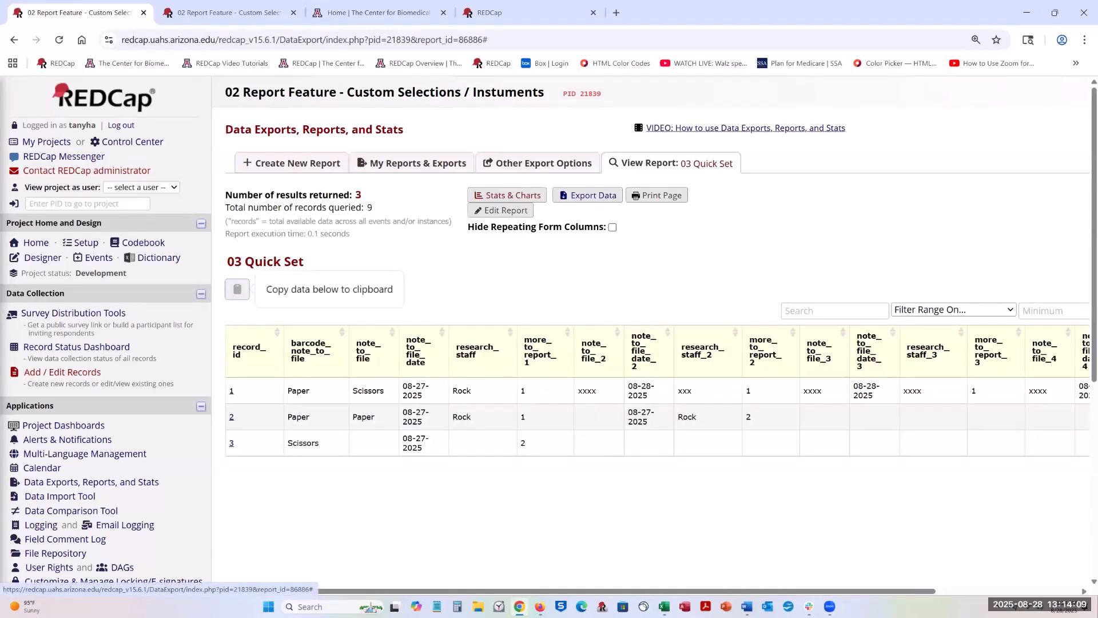
key("alt+Tab")
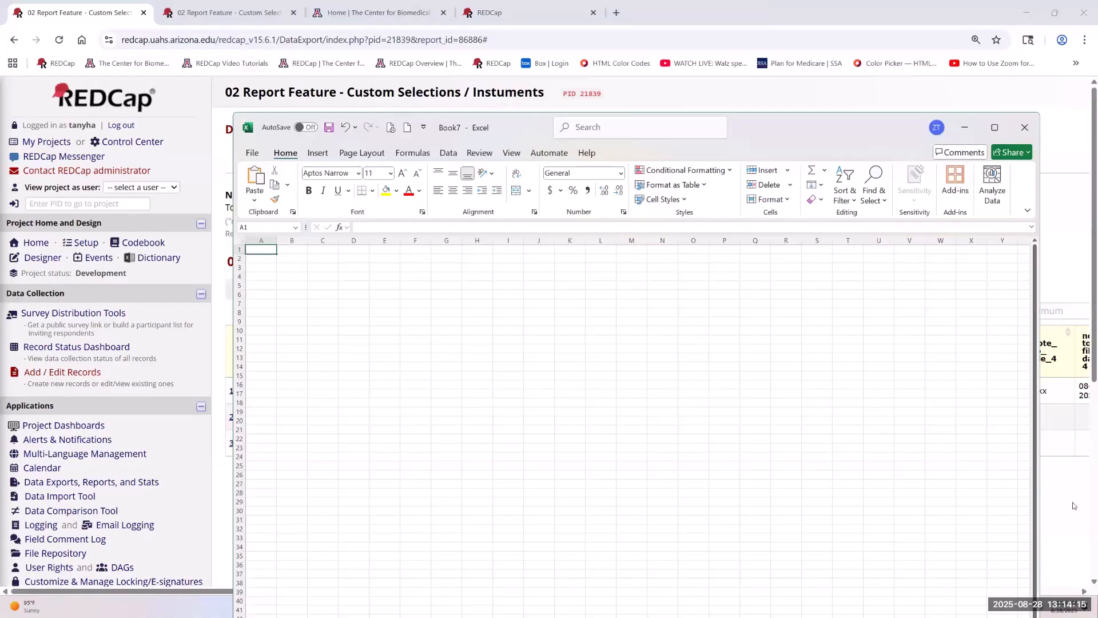
key("ctrl+v")
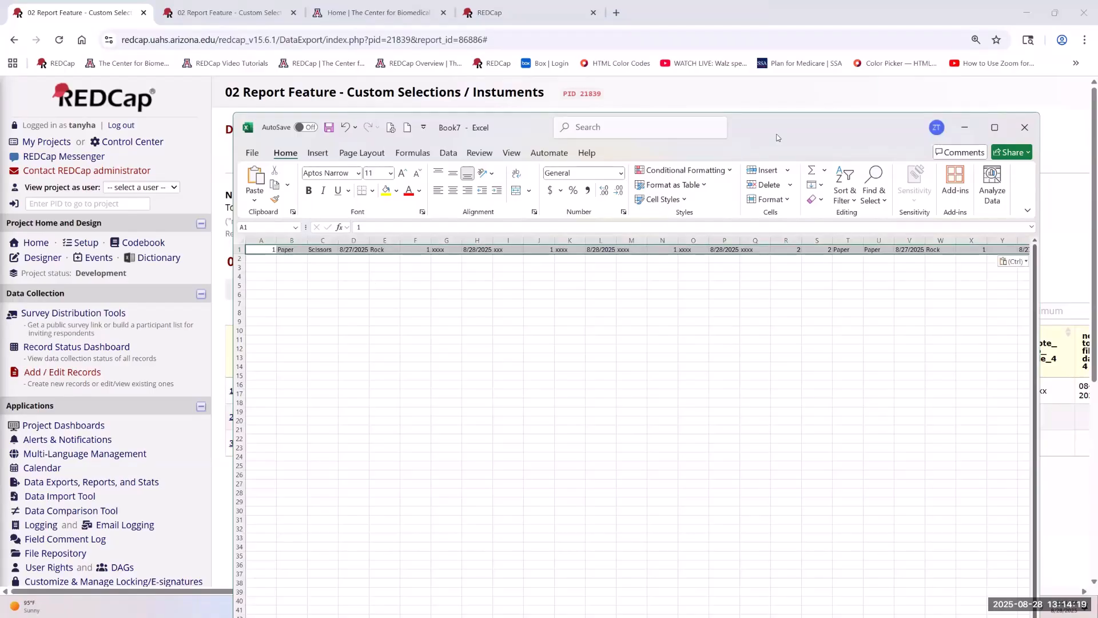
Step: Compare the pasted Excel data with the REDCap report table, and close the workbook
key("alt+Tab")
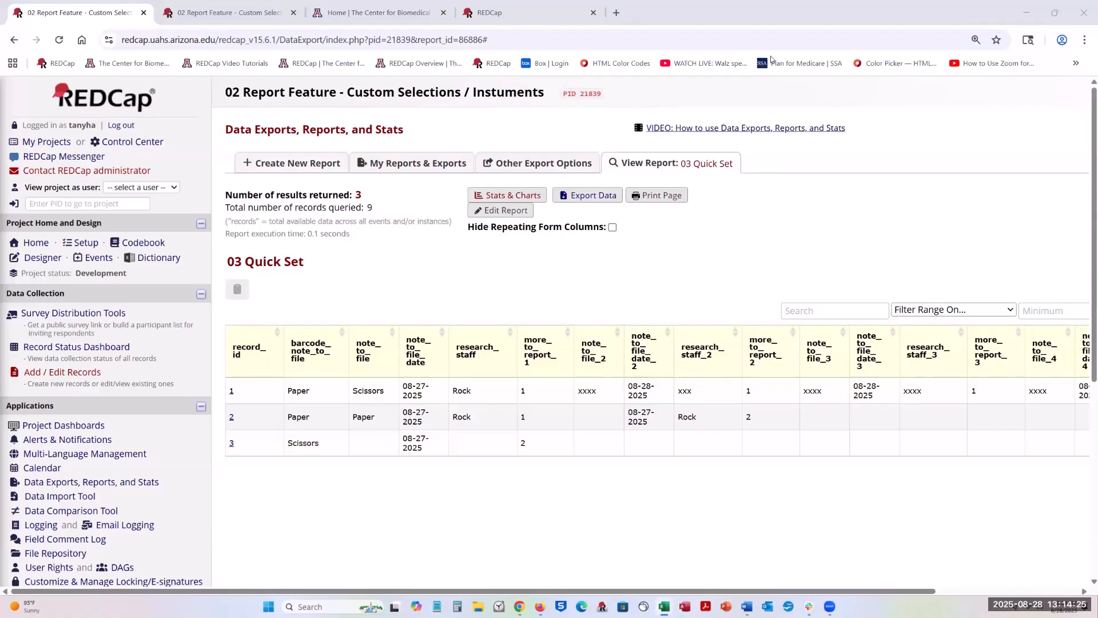
key("alt+Tab")
key("ctrl+v")
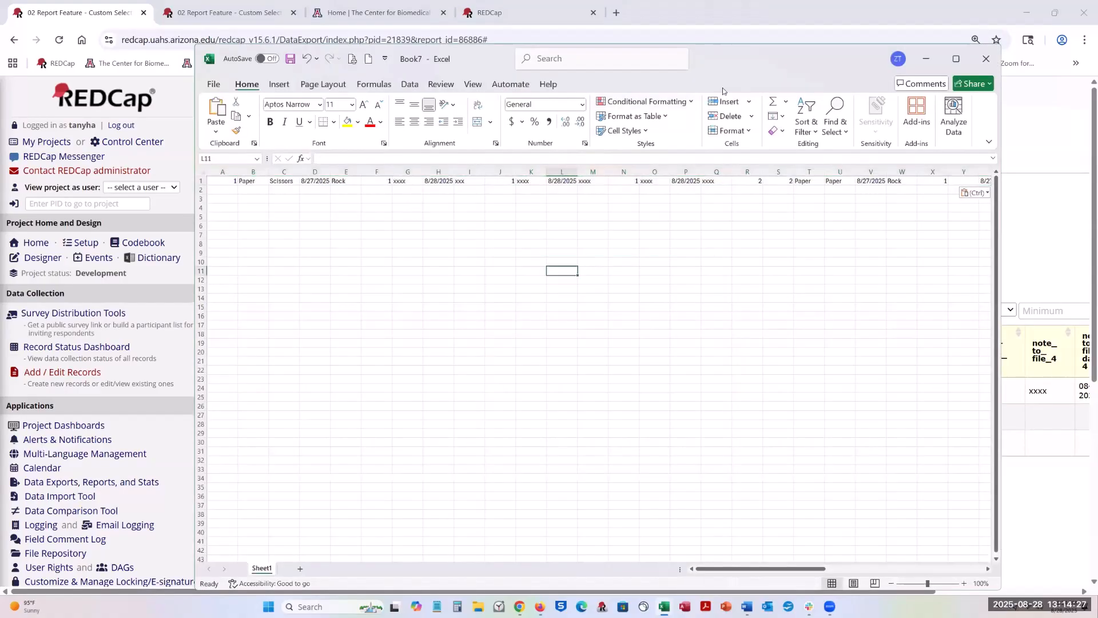
left_click_drag(709, 77, 675, 75)
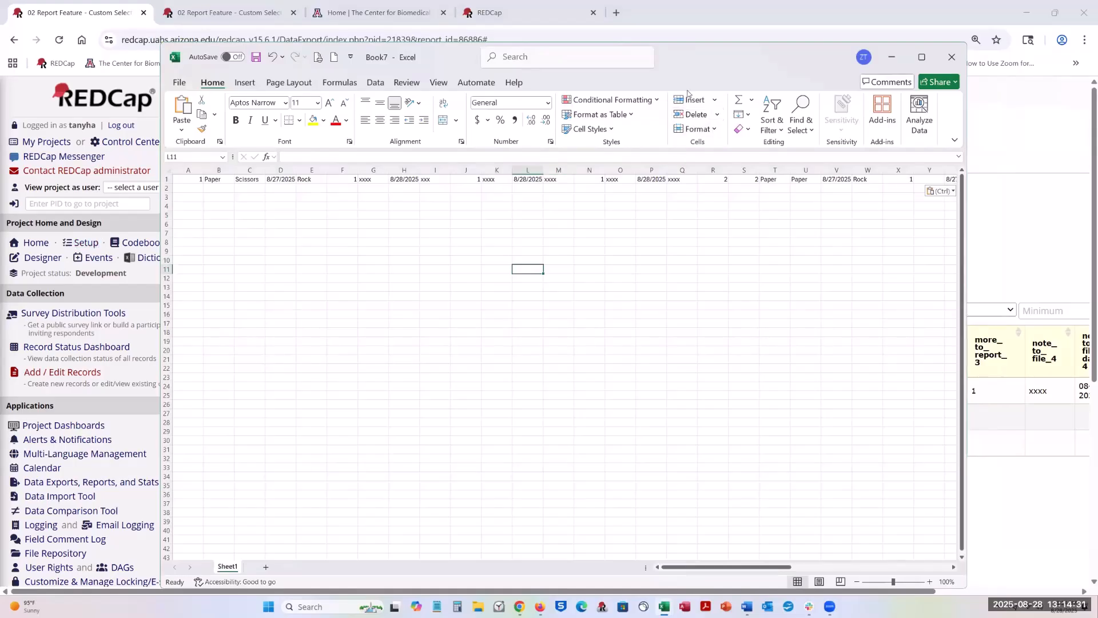
left_click(953, 57)
left_click(614, 469)
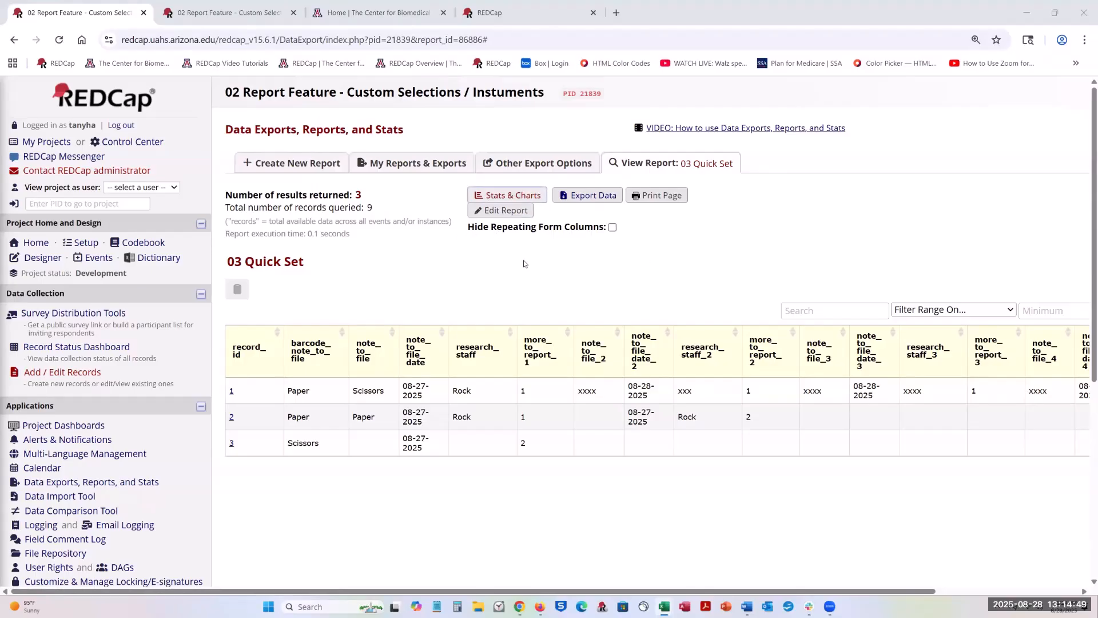
Step: Create a new report from the My Reports & Exports list and name it "04 Reports"
left_click(403, 165)
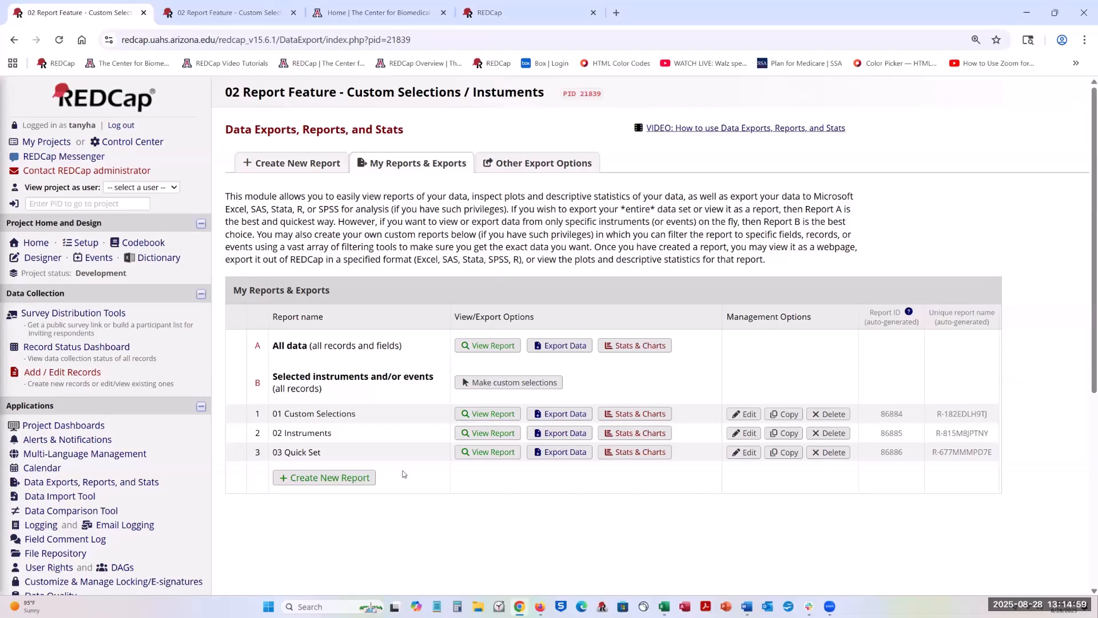
left_click(312, 480)
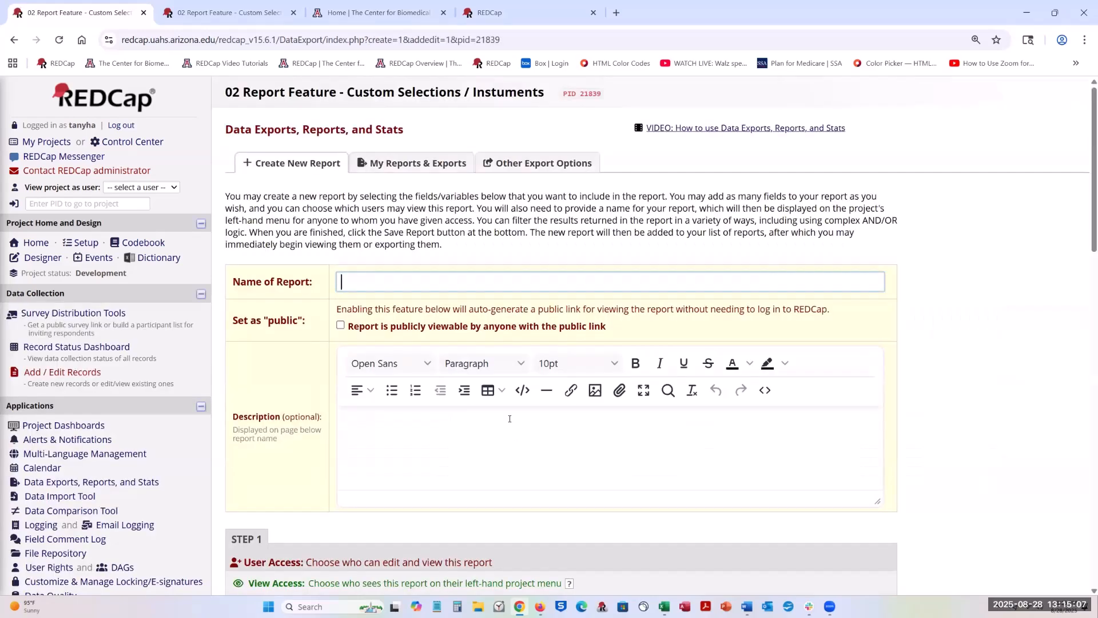
type("04 Reports")
Step: Copy all field names of the new report from its Fields to include in report section
scroll(326, 309, "down", 15)
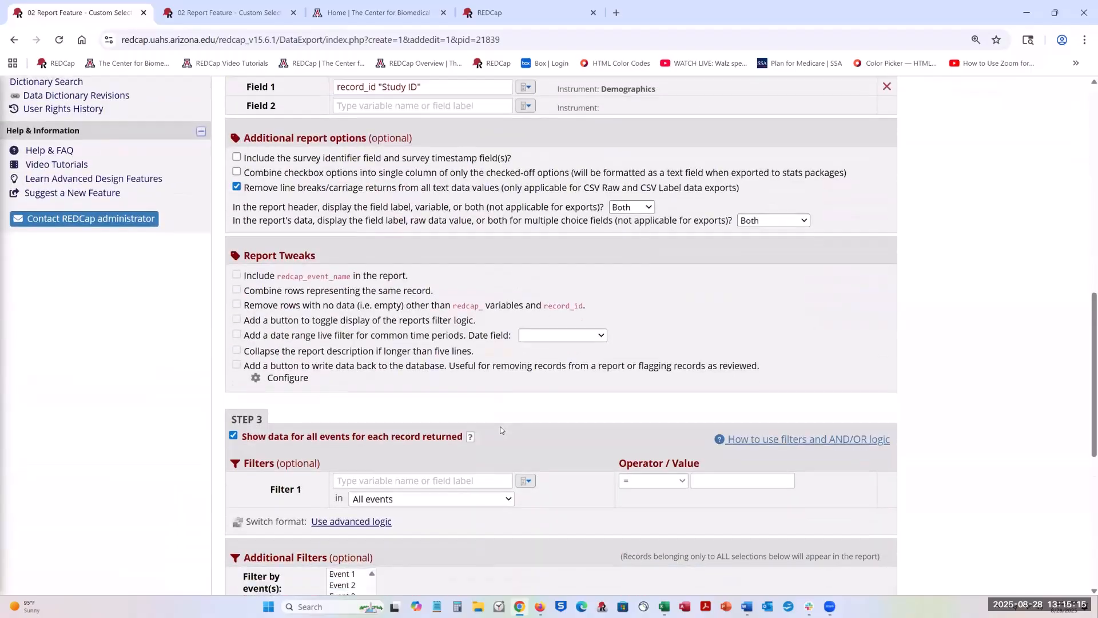
scroll(487, 419, "down", 4)
scroll(487, 419, "up", 10)
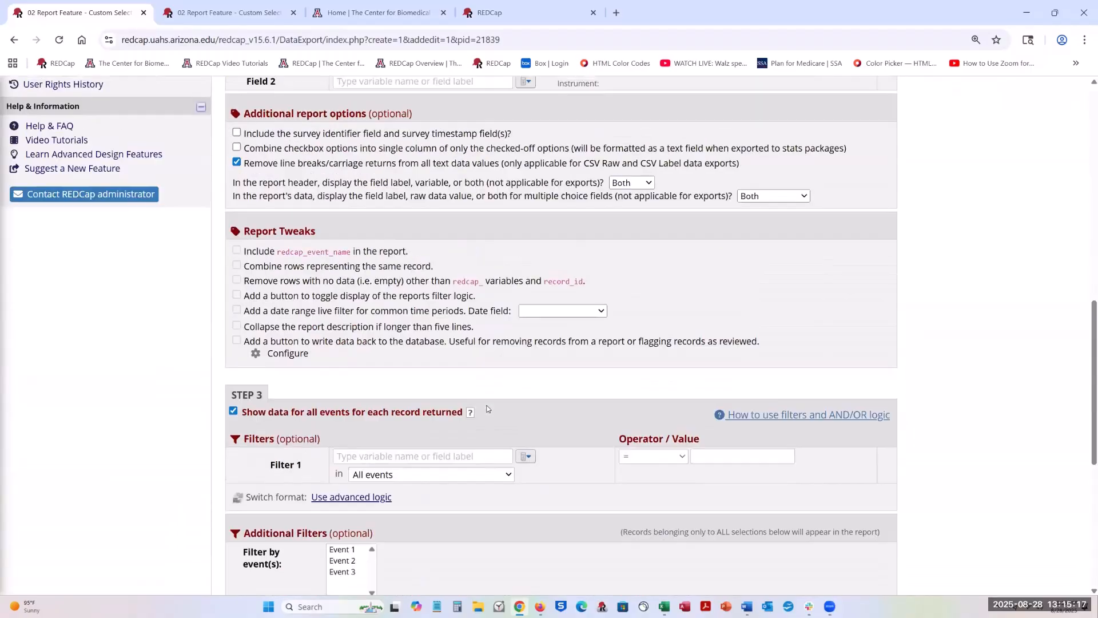
scroll(488, 408, "up", 1)
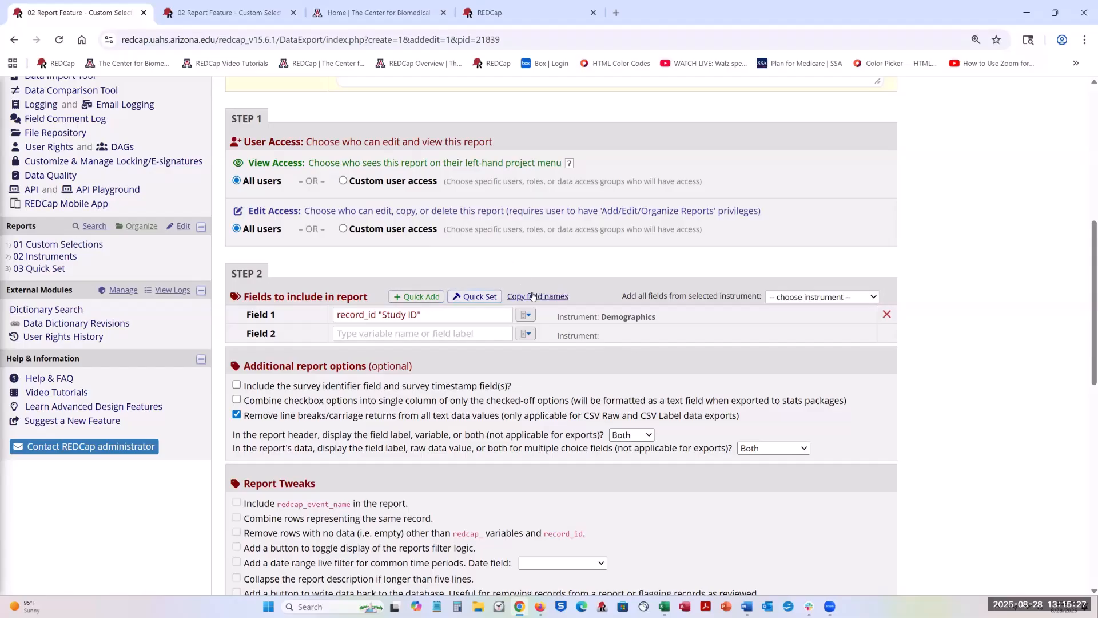
left_click(556, 298)
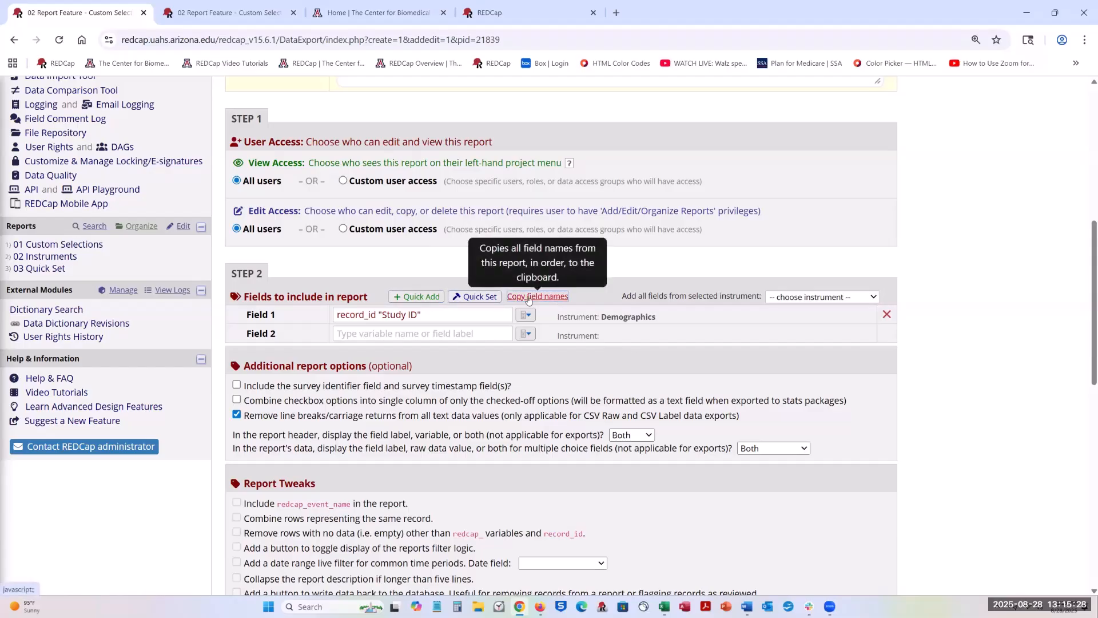
Step: Examine the Quick Set and Quick Add dialogs for the new report's fields, closing each without changes
left_click(474, 298)
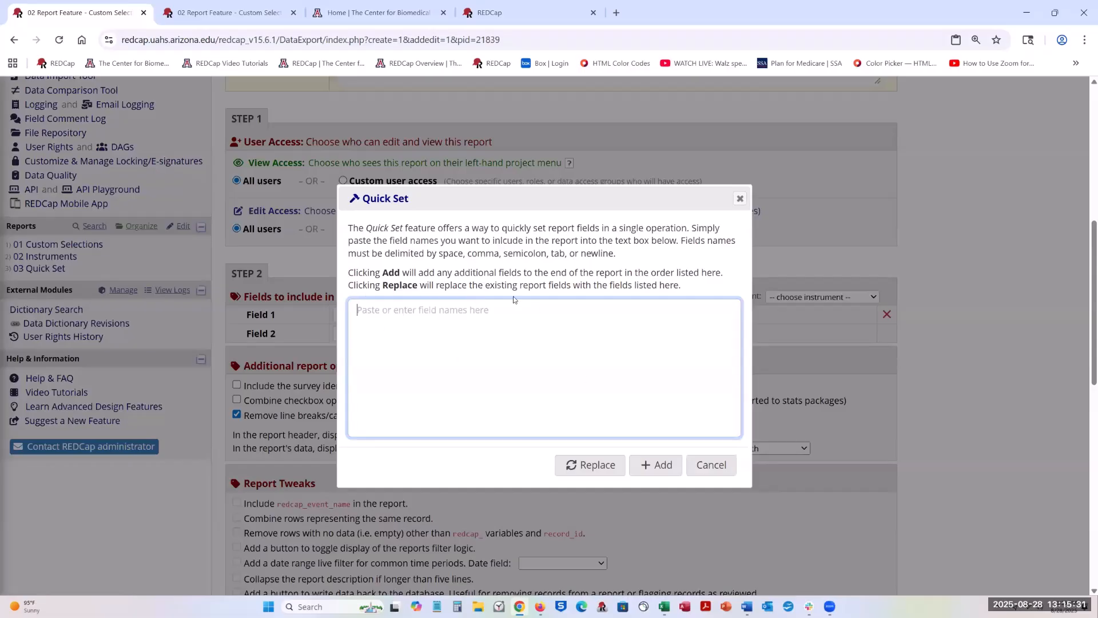
left_click(740, 198)
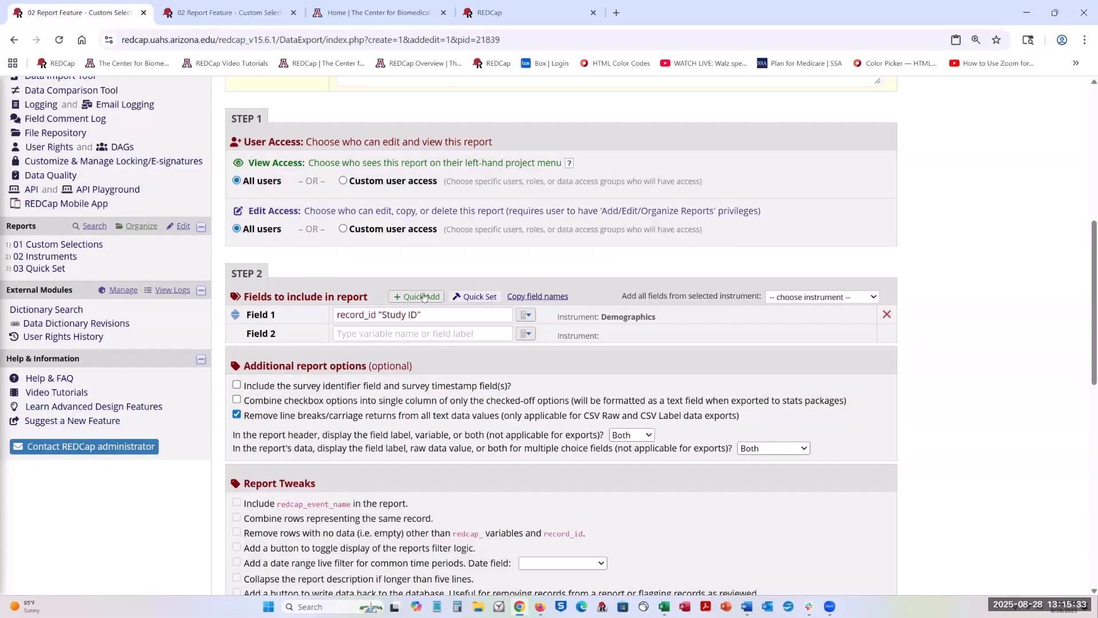
left_click(481, 297)
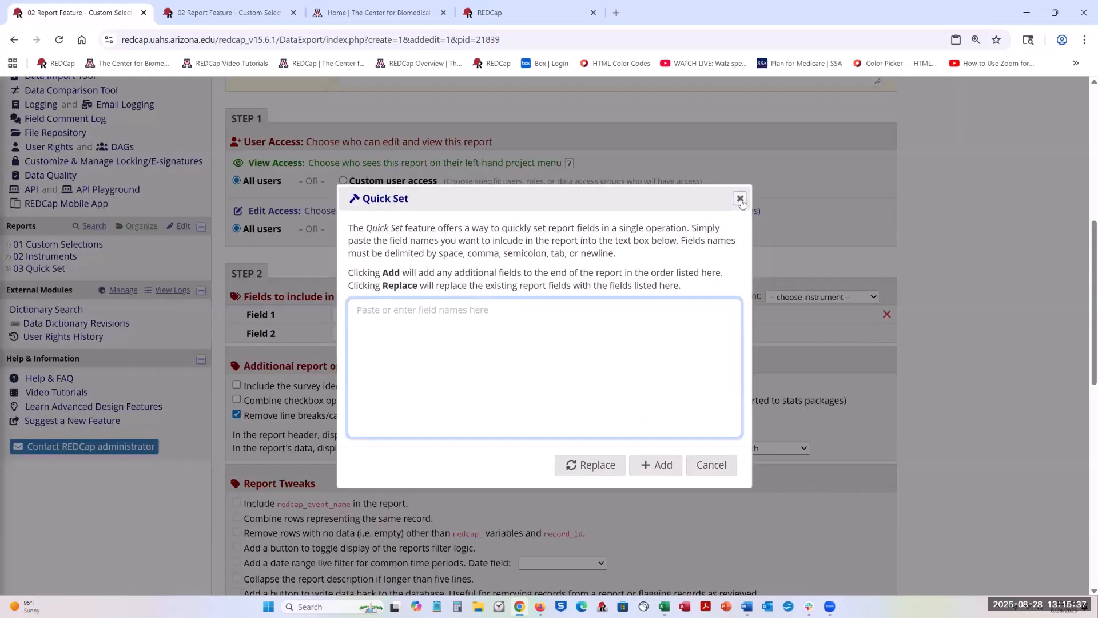
key("Escape")
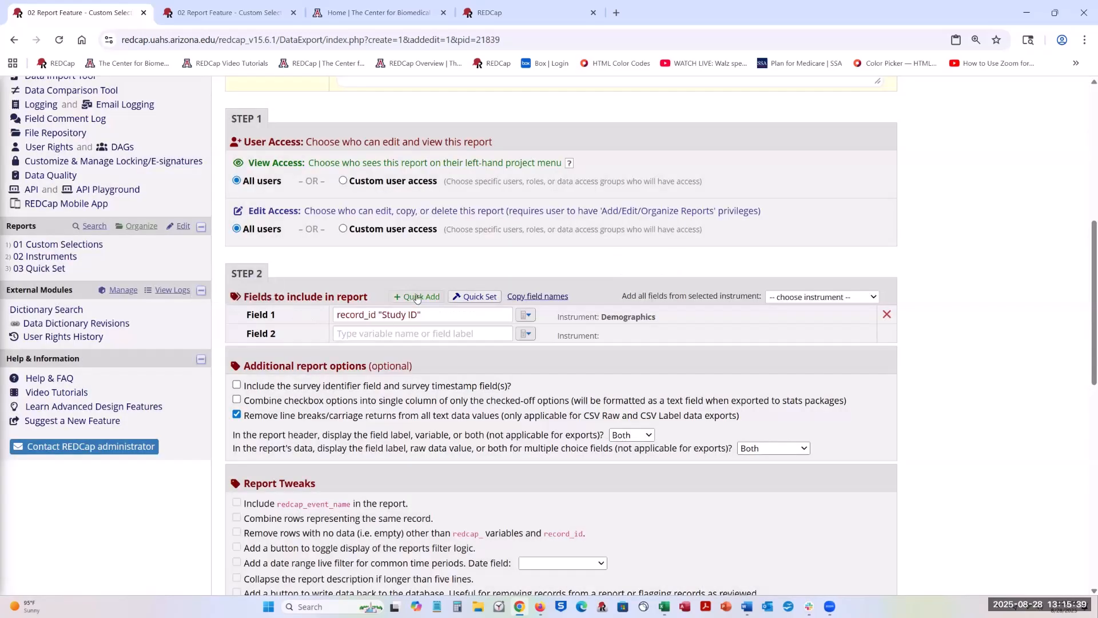
left_click(419, 297)
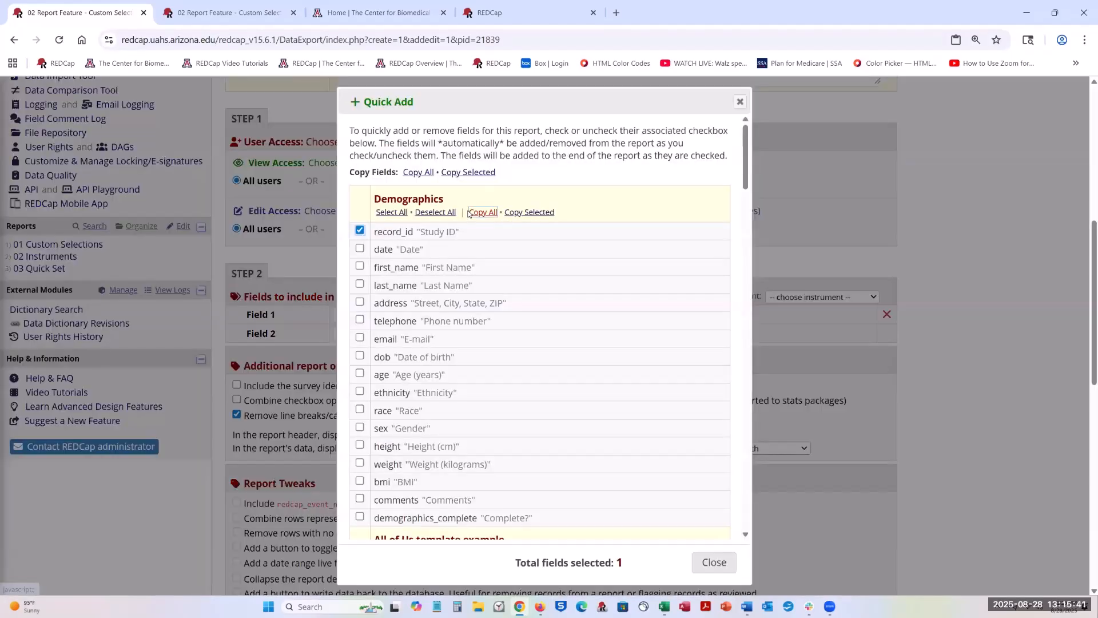
left_click(739, 102)
left_click(485, 298)
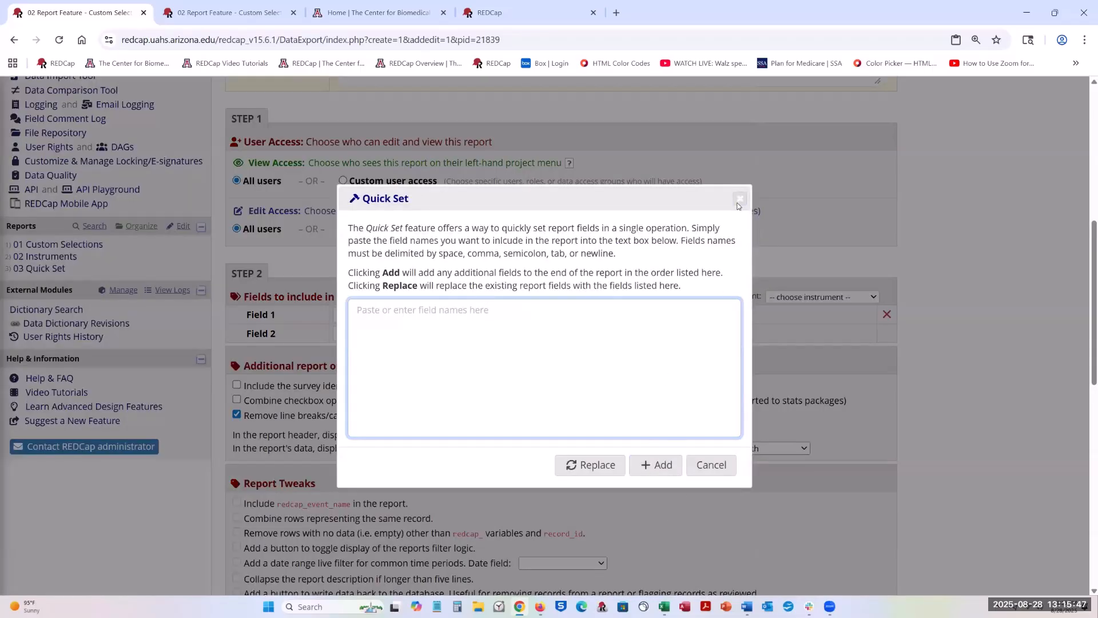
left_click(740, 198)
Step: Copy the report's field names again and try pasting record_id into Quick Set, closing the dialog without applying it
left_click(519, 297)
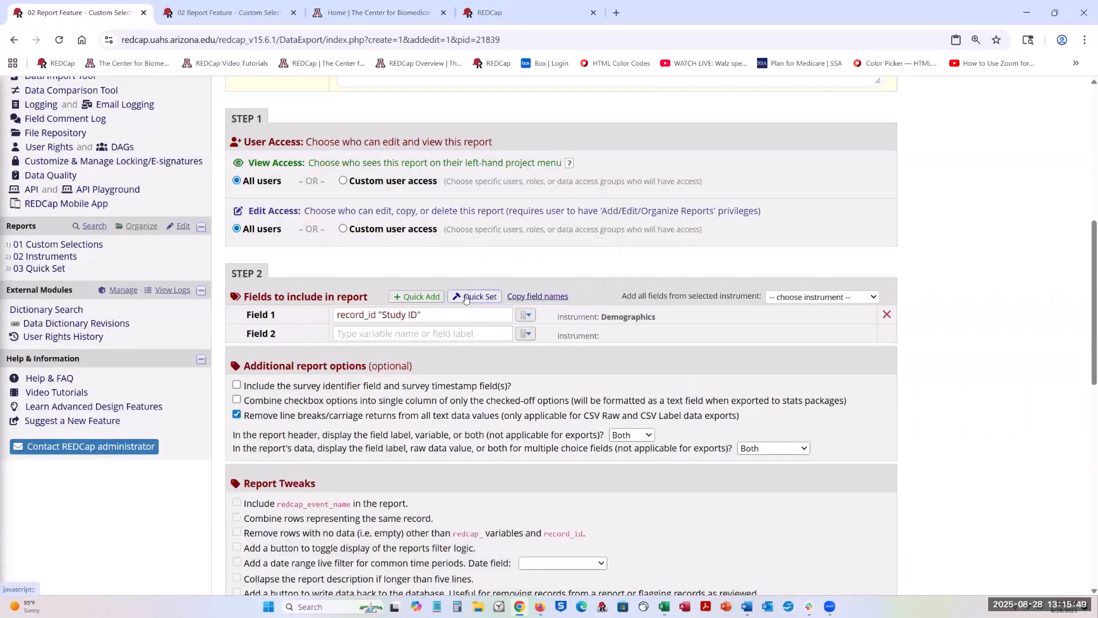
left_click(571, 417)
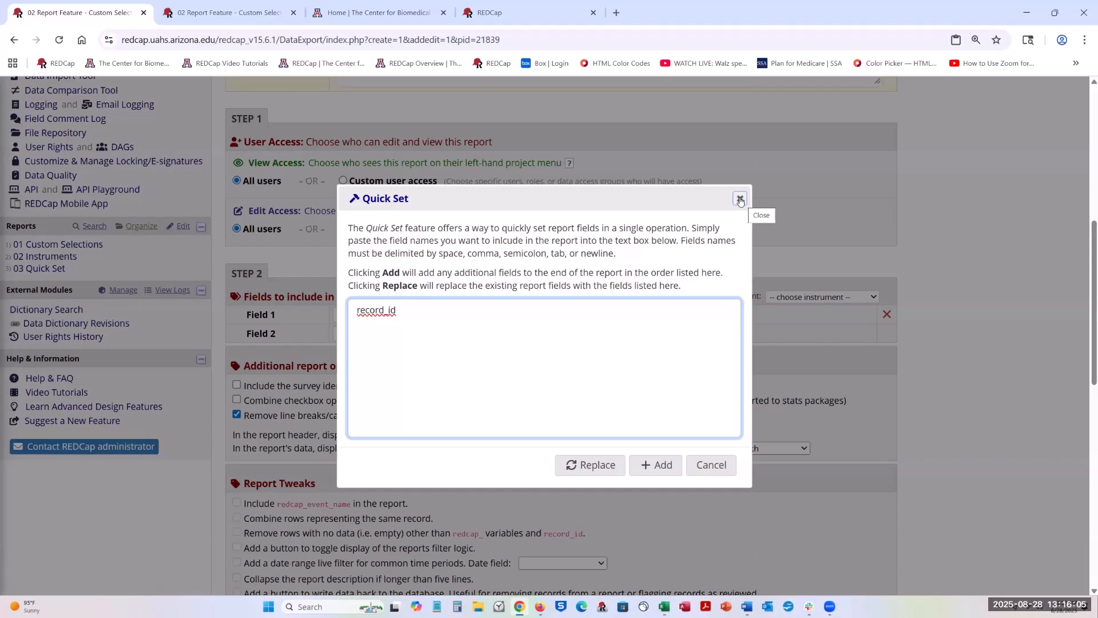
left_click(739, 199)
scroll(498, 354, "down", 1)
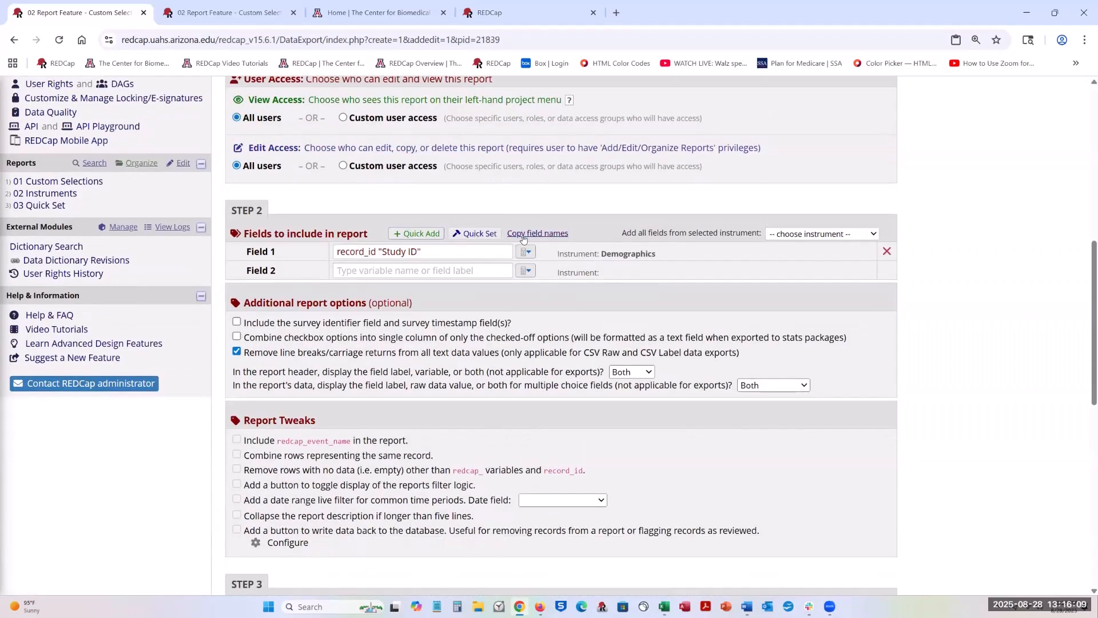
left_click(474, 233)
left_click(741, 199)
Step: Copy the selected Demographics field name from Quick Add and try adding record_id to the report through Quick Set
left_click(428, 236)
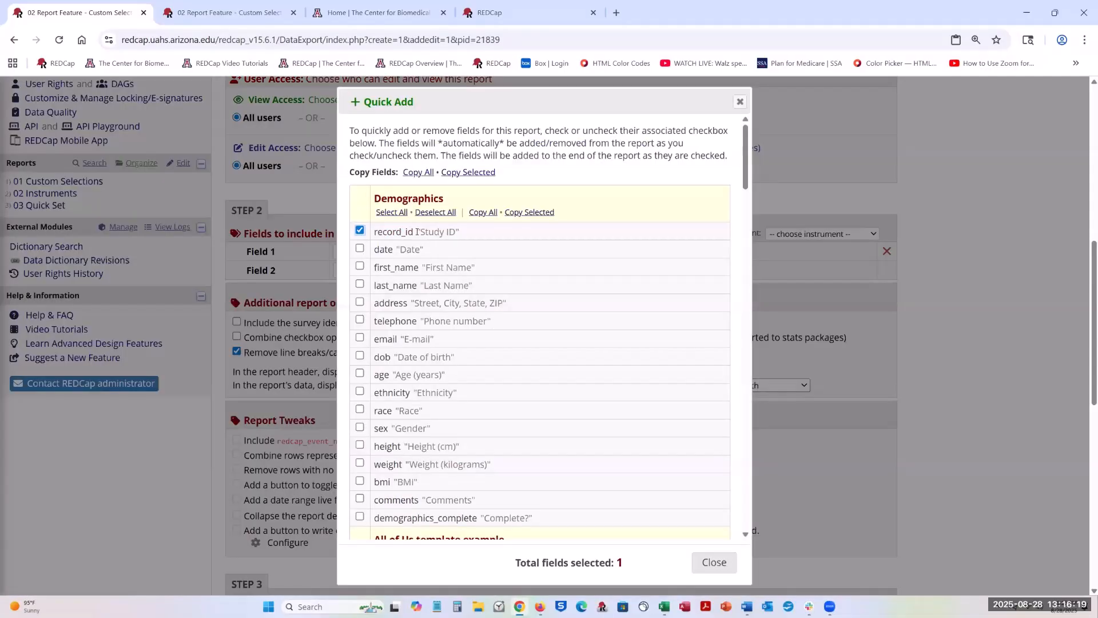
left_click(482, 212)
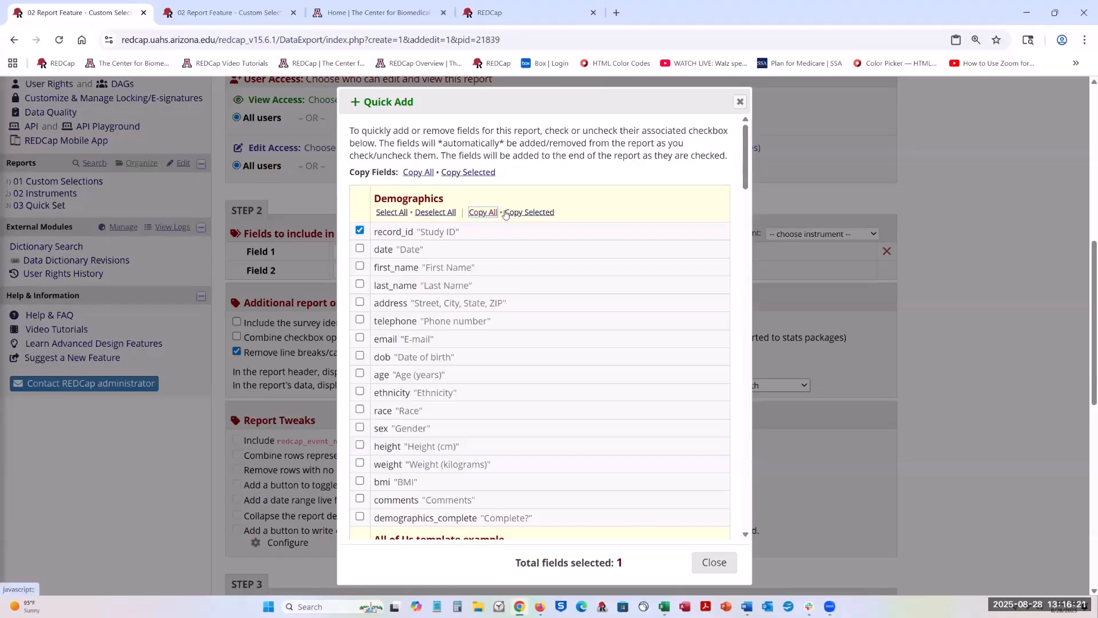
left_click(739, 102)
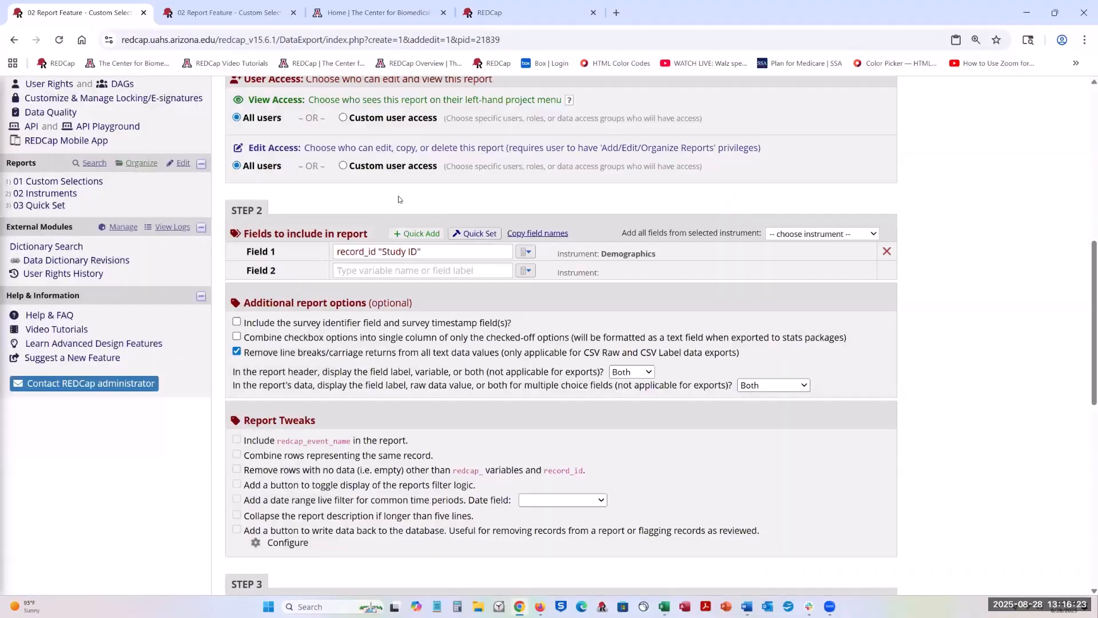
left_click(474, 232)
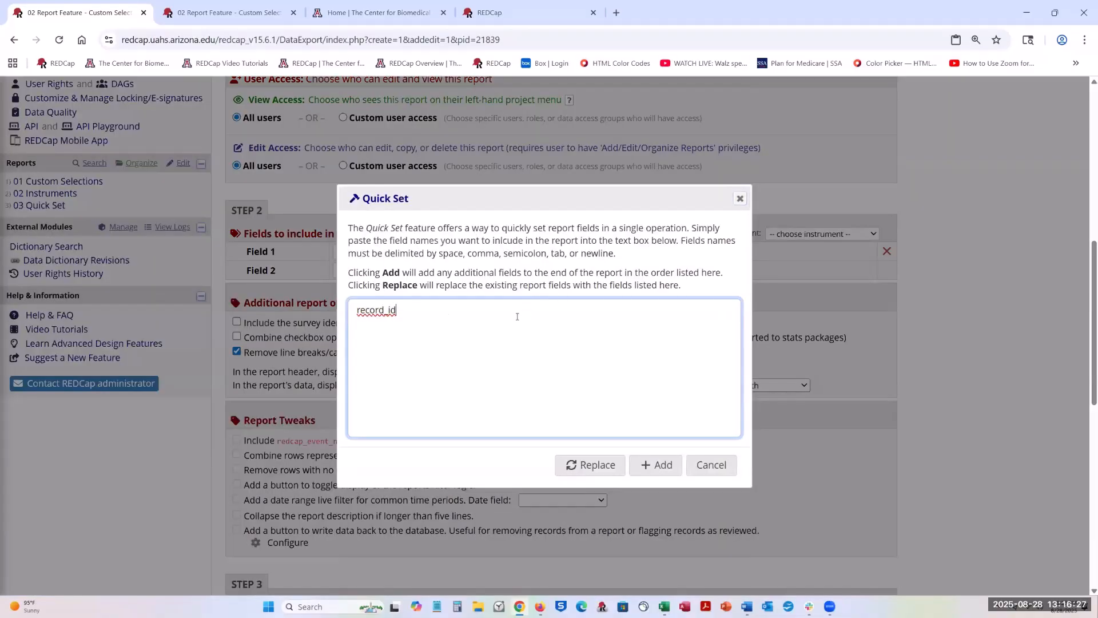
key("ctrl+a")
left_click(656, 465)
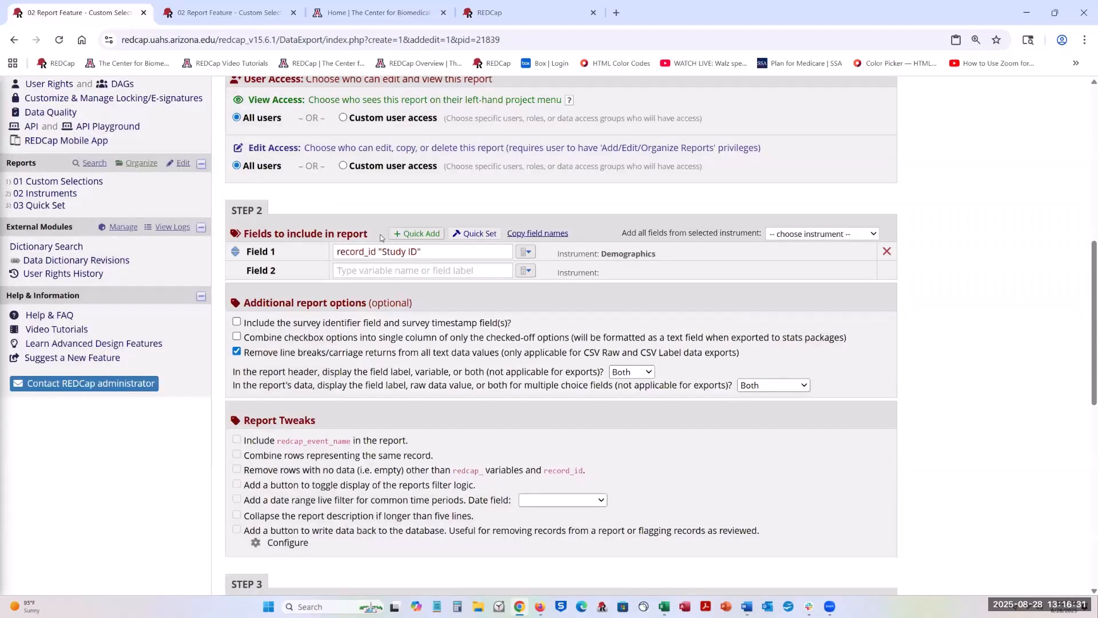
left_click(432, 234)
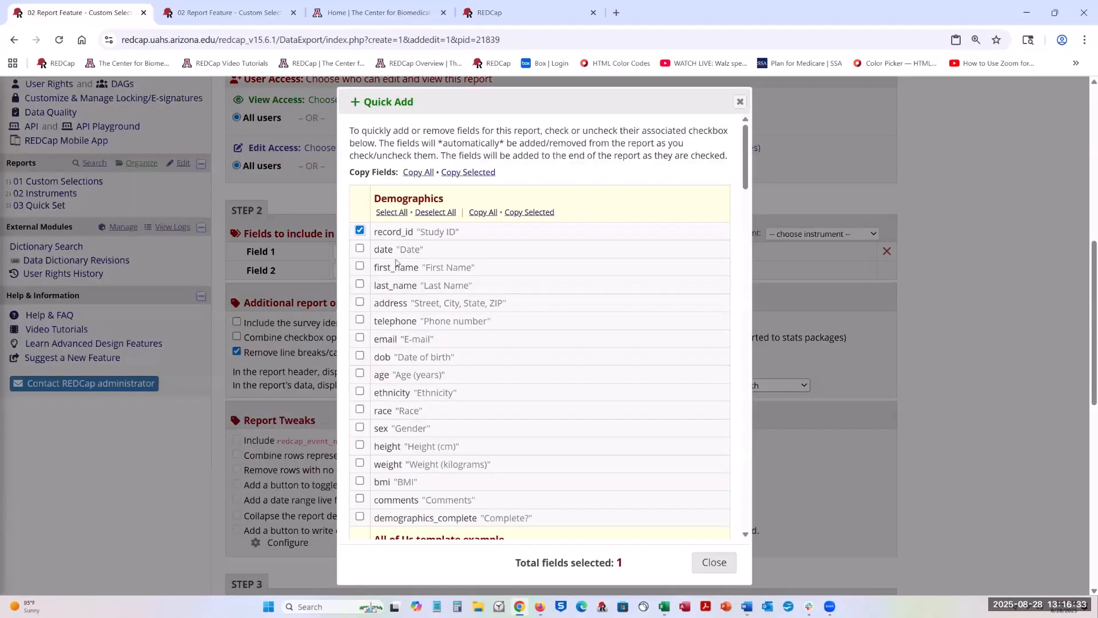
left_click(483, 213)
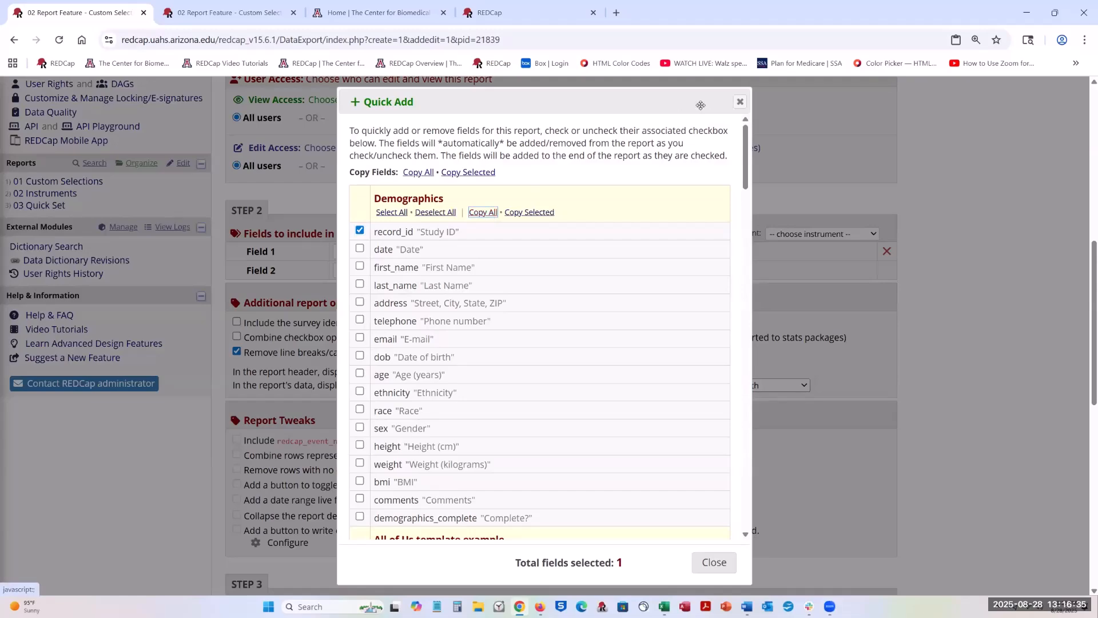
left_click(740, 103)
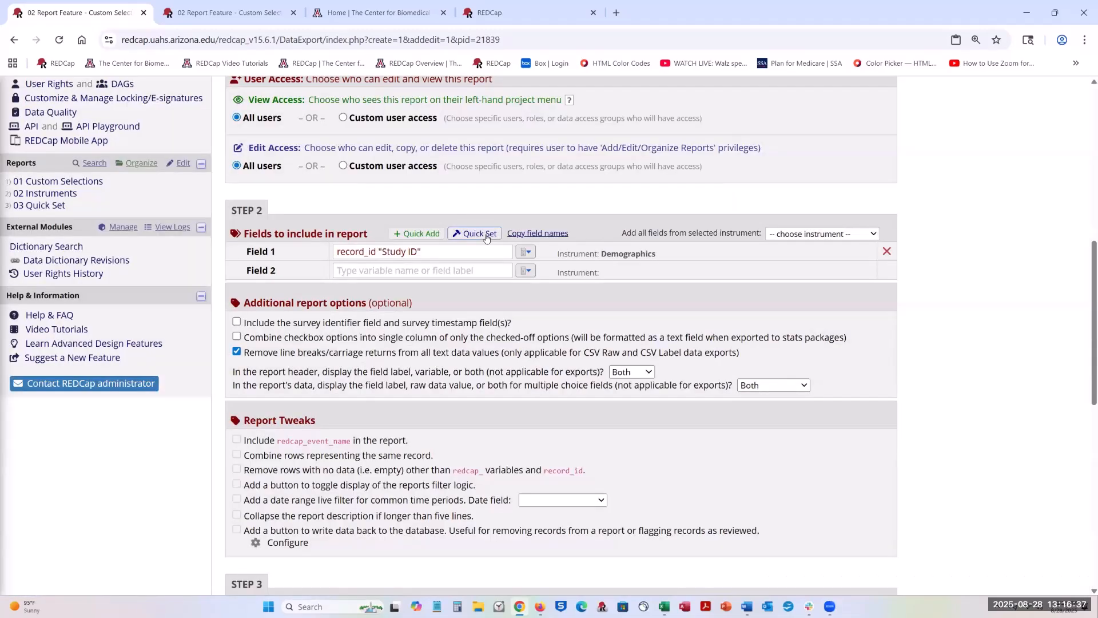
left_click(481, 234)
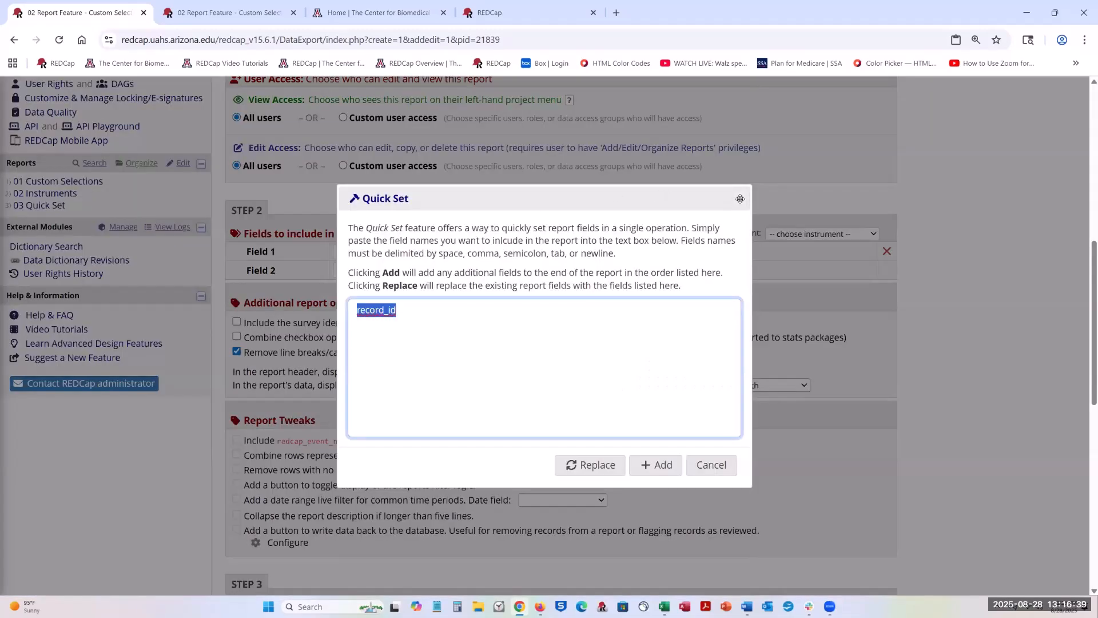
left_click(556, 213)
left_click(711, 465)
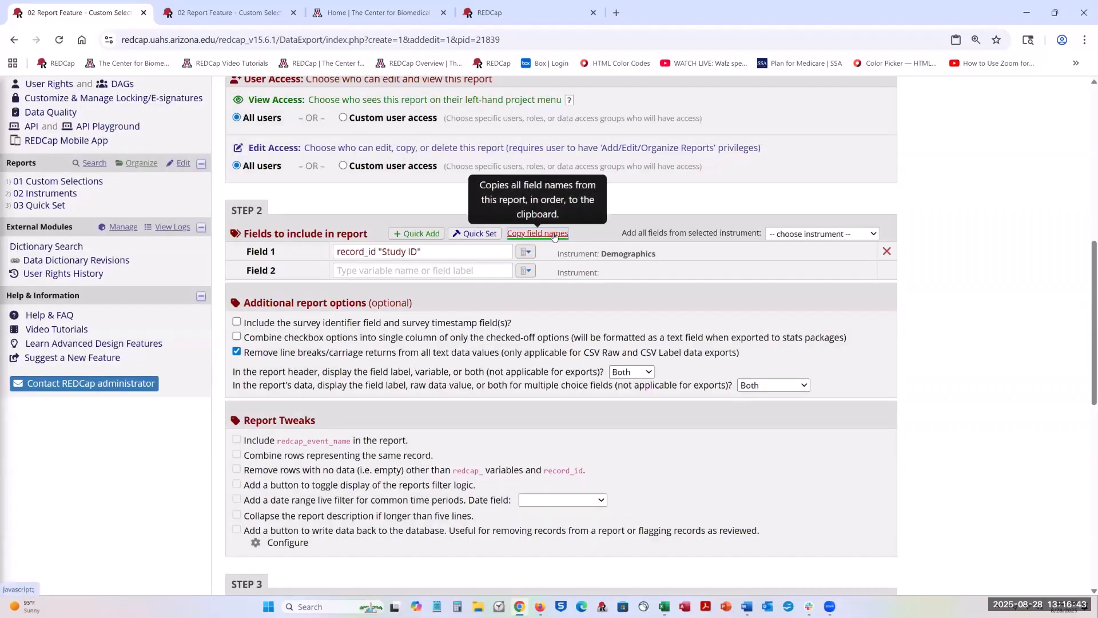
Step: Copy all Demographics field names from Quick Add and add them to the report through Quick Set
left_click(420, 234)
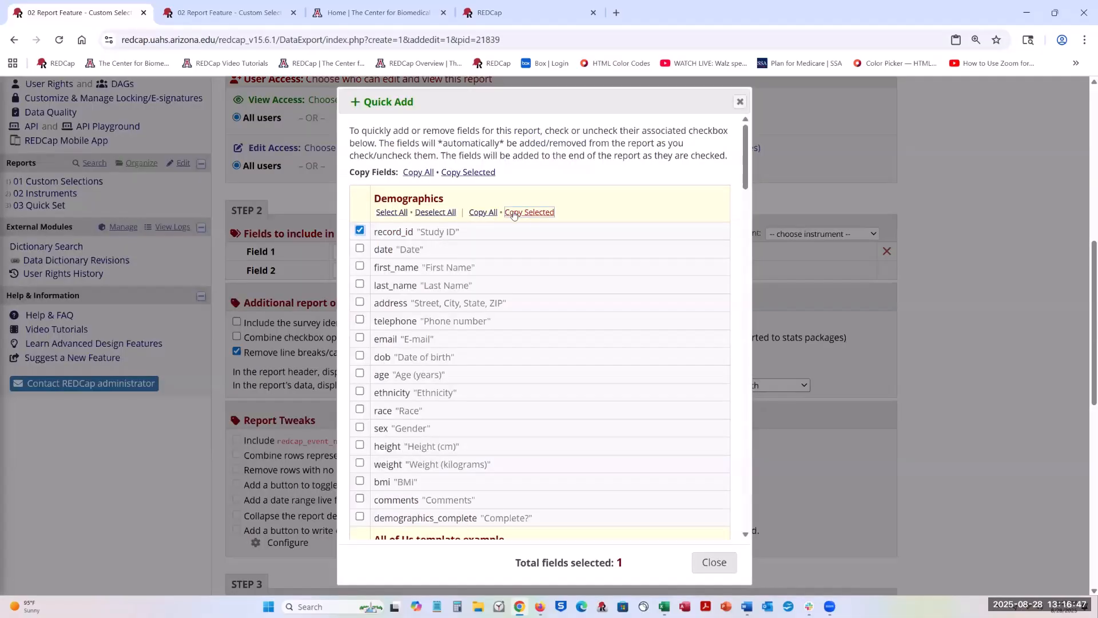
left_click(485, 214)
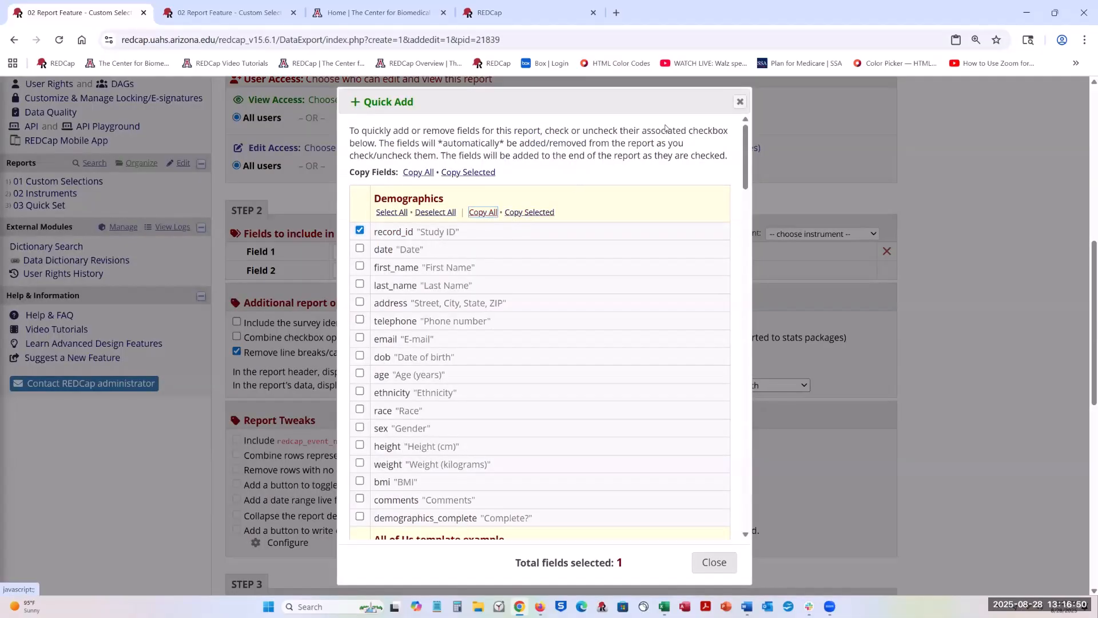
left_click(739, 102)
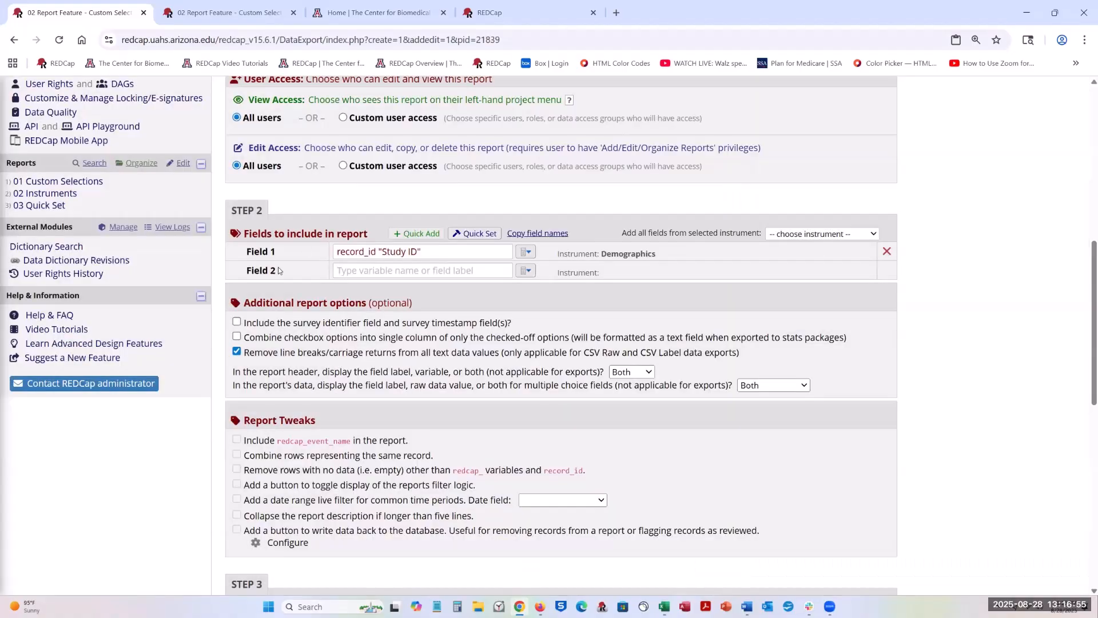
left_click(480, 234)
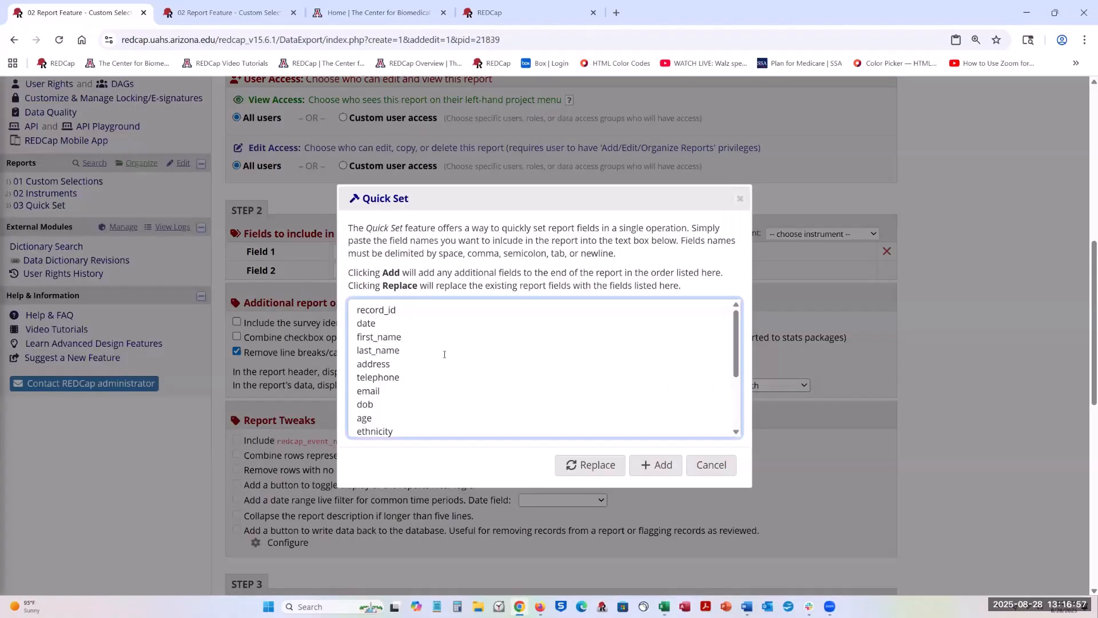
scroll(490, 374, "down", 1)
scroll(476, 360, "down", 1)
scroll(476, 359, "up", 3)
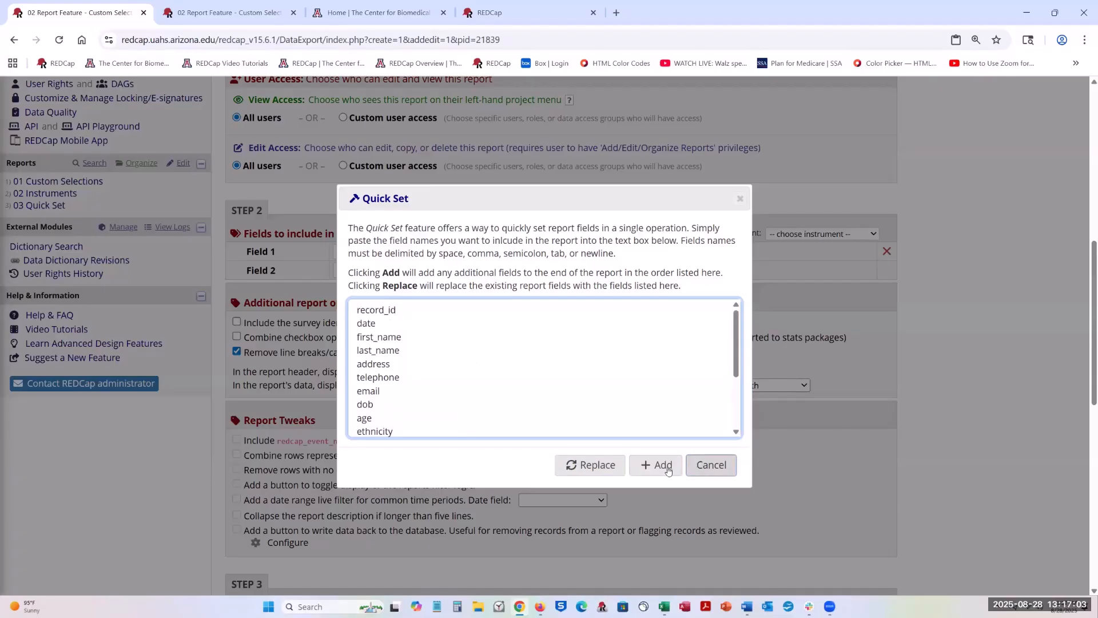
left_click(651, 465)
Step: Copy the report's field names and paste them into Quick Set, cancelling the dialog without applying them
scroll(713, 403, "down", 1)
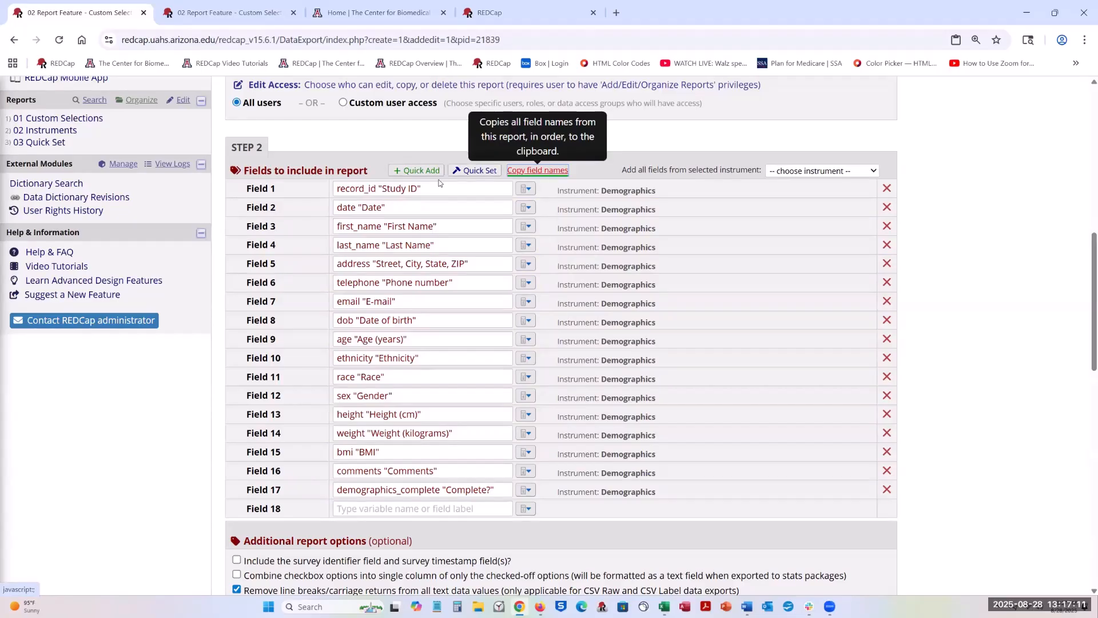
left_click(233, 185)
left_click(475, 170)
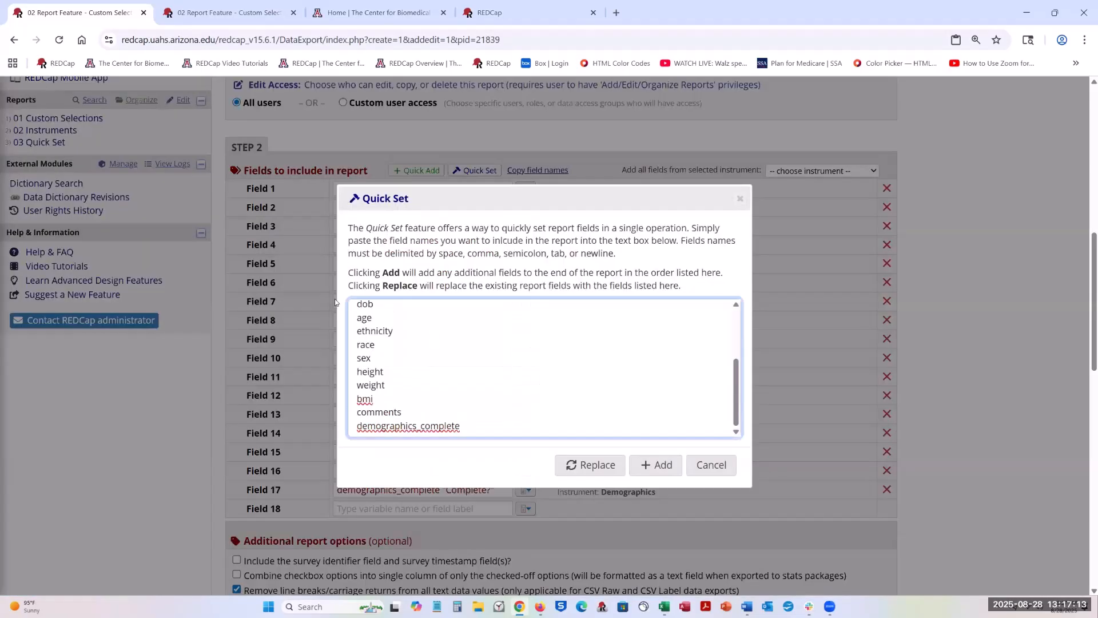
left_click(711, 464)
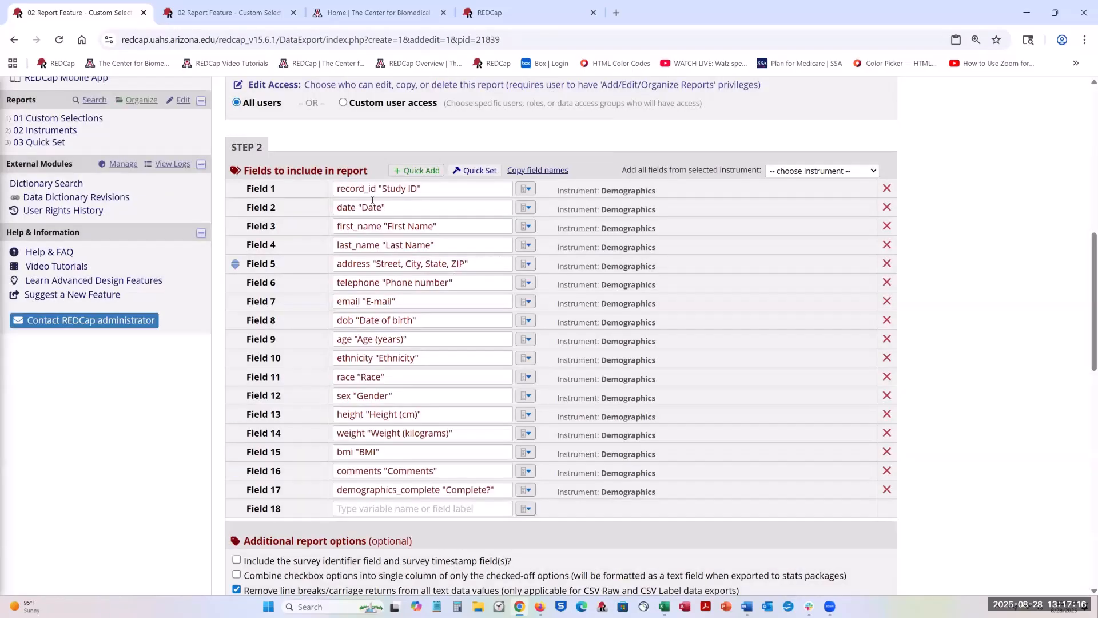
Step: Copy all Note to File field names from Quick Add and replace the report's fields with them through Quick Set
left_click(415, 171)
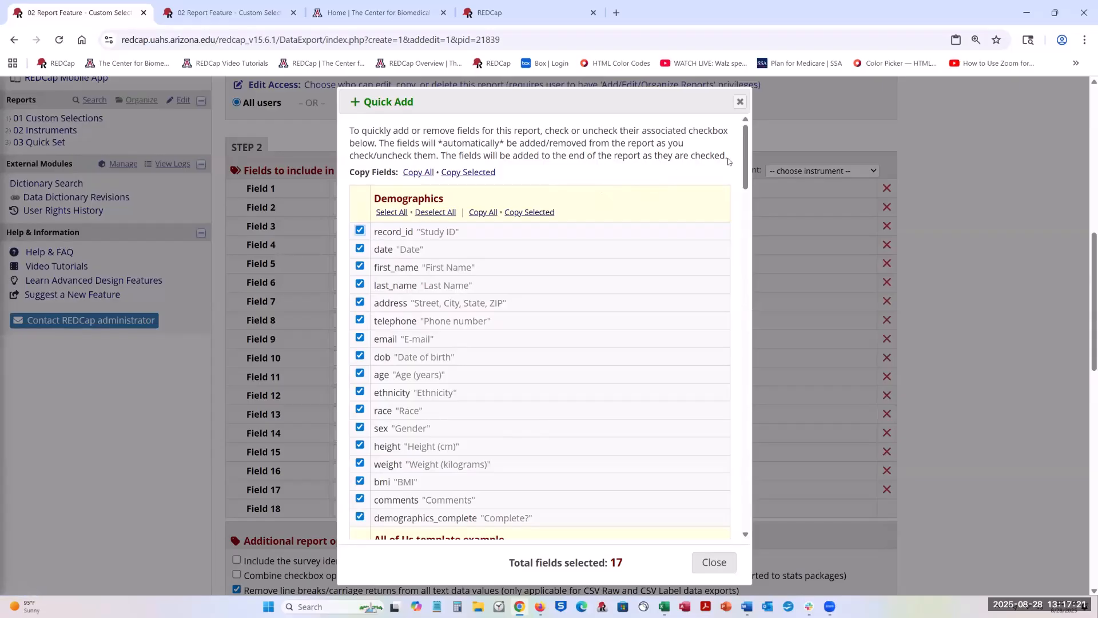
left_click_drag(745, 166, 746, 529)
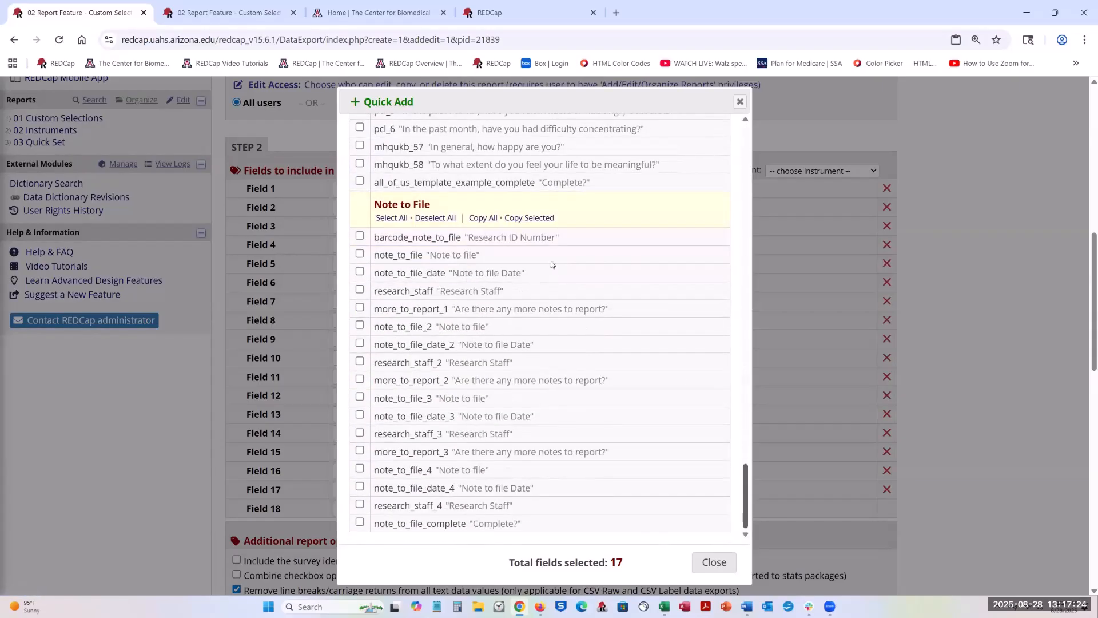
left_click(484, 219)
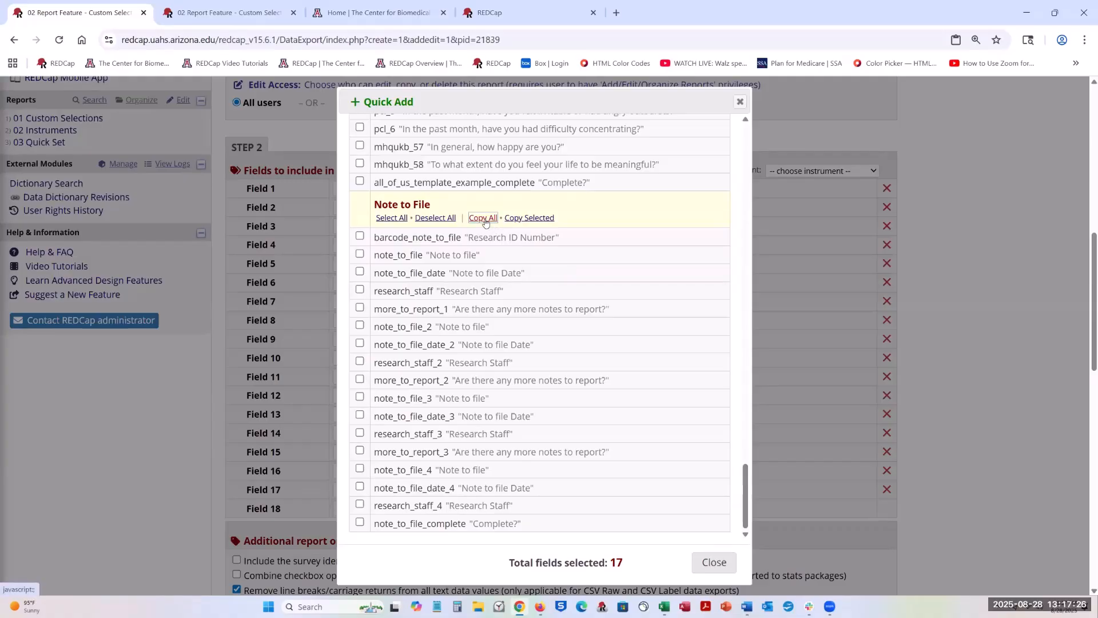
left_click(739, 104)
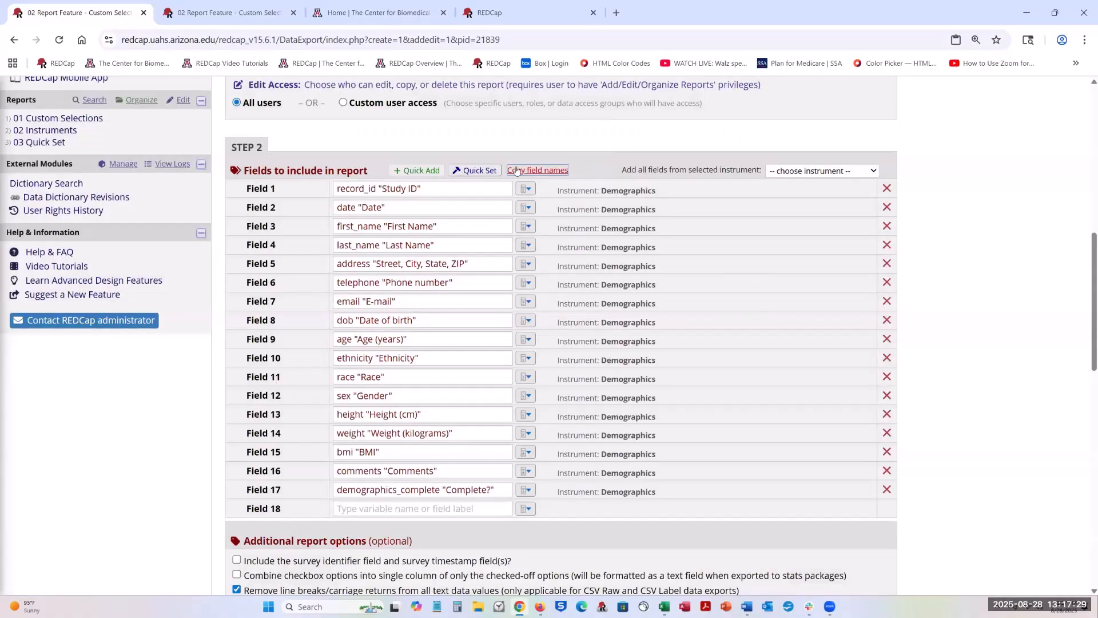
left_click(480, 171)
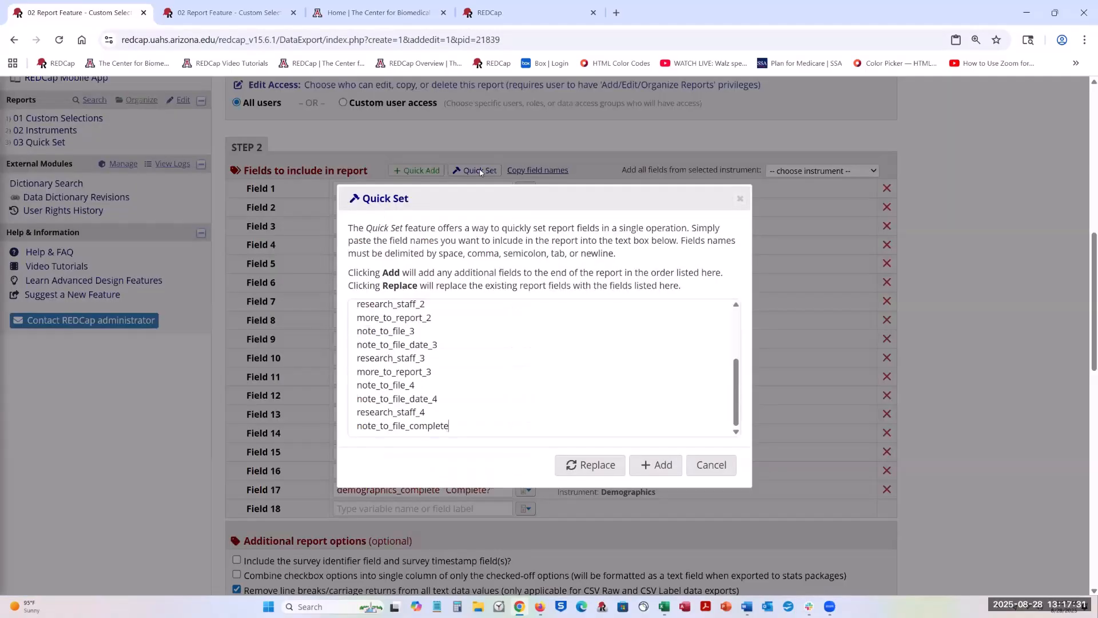
left_click(605, 469)
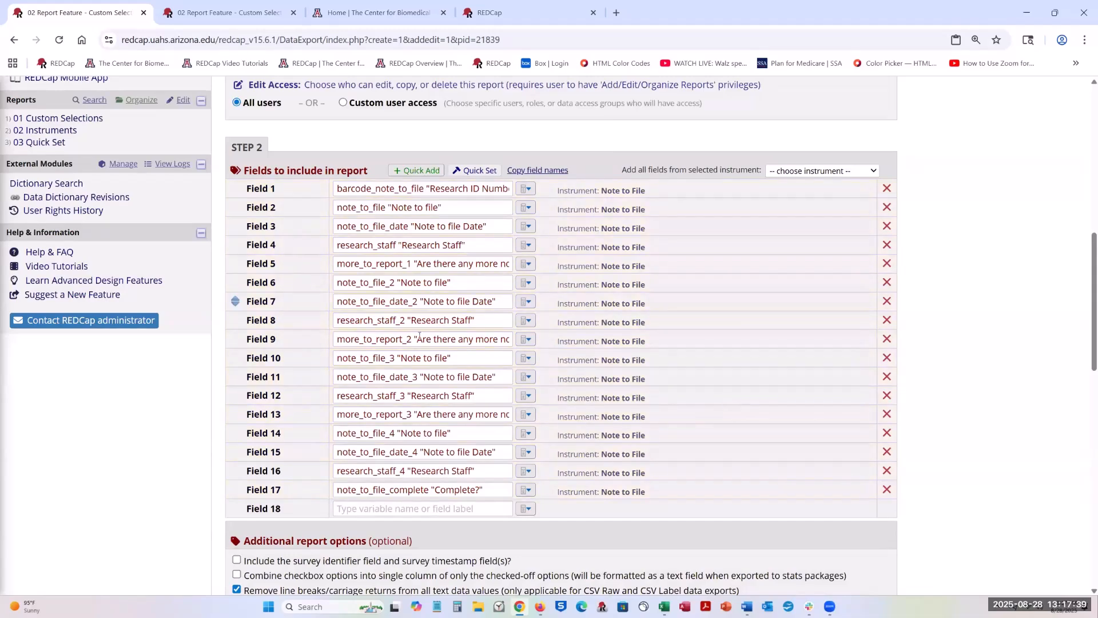
Step: Filter the report by Event 3, save it and view the saved report
scroll(654, 405, "down", 10)
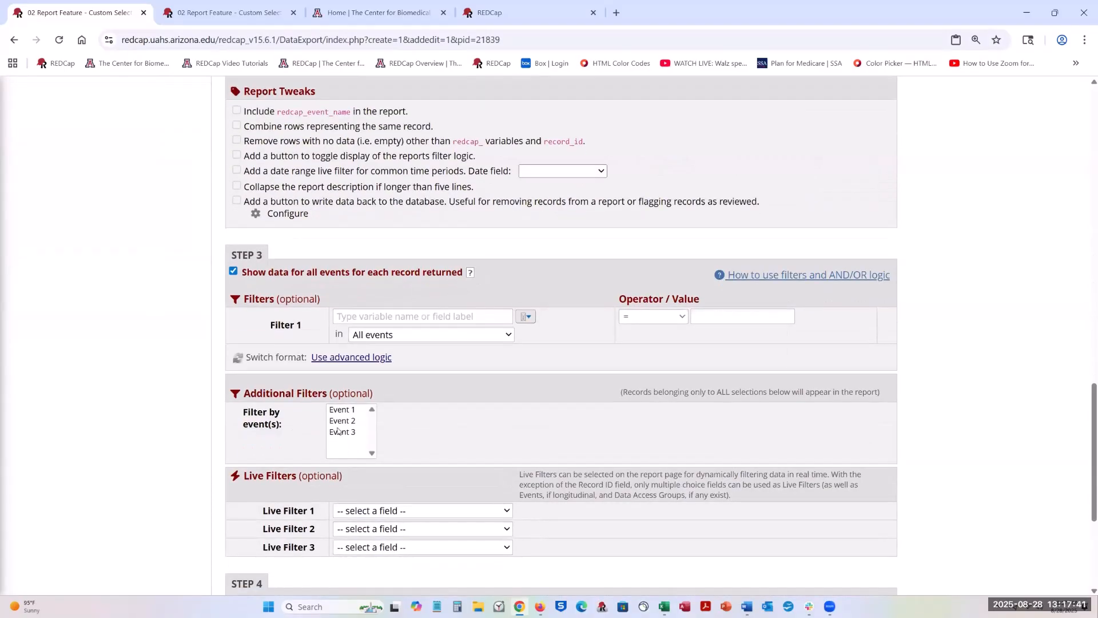
left_click(341, 431)
scroll(615, 497, "down", 4)
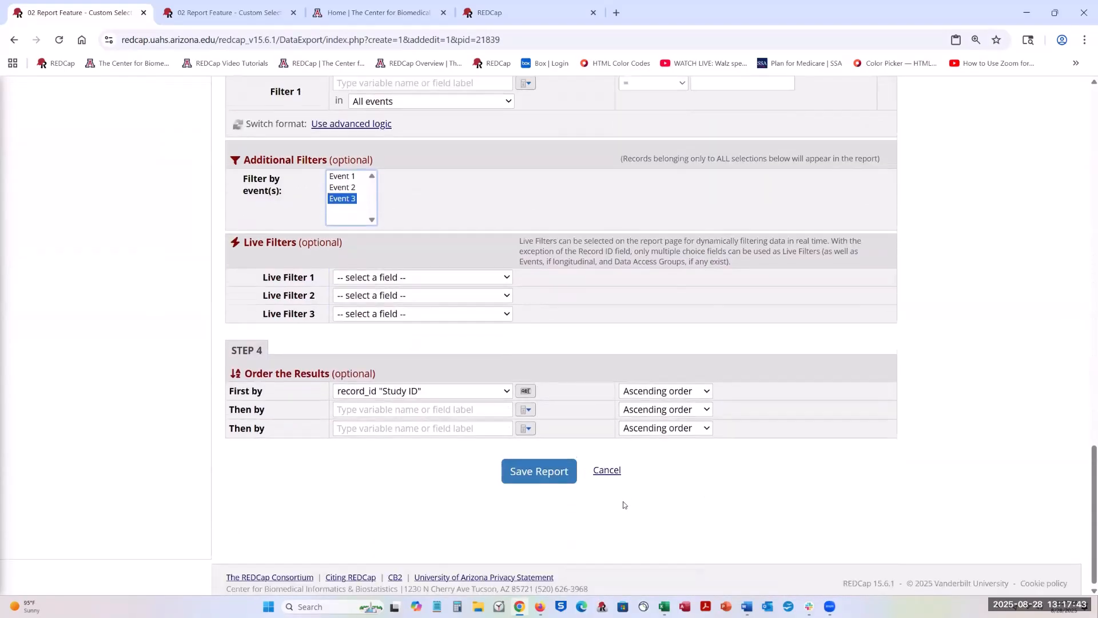
left_click(521, 469)
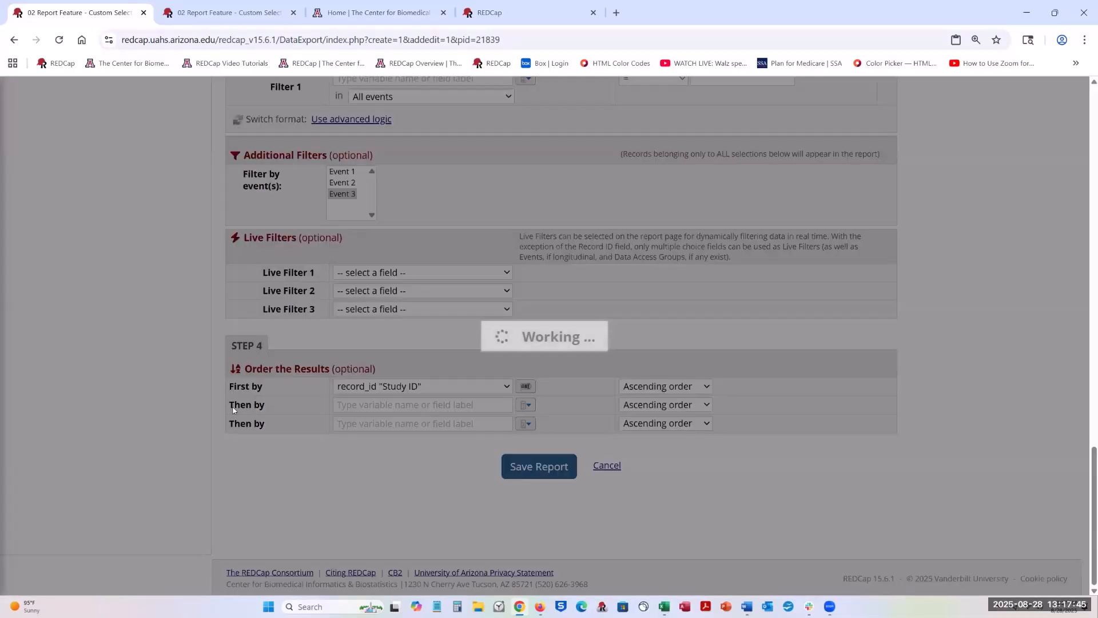
left_click(410, 366)
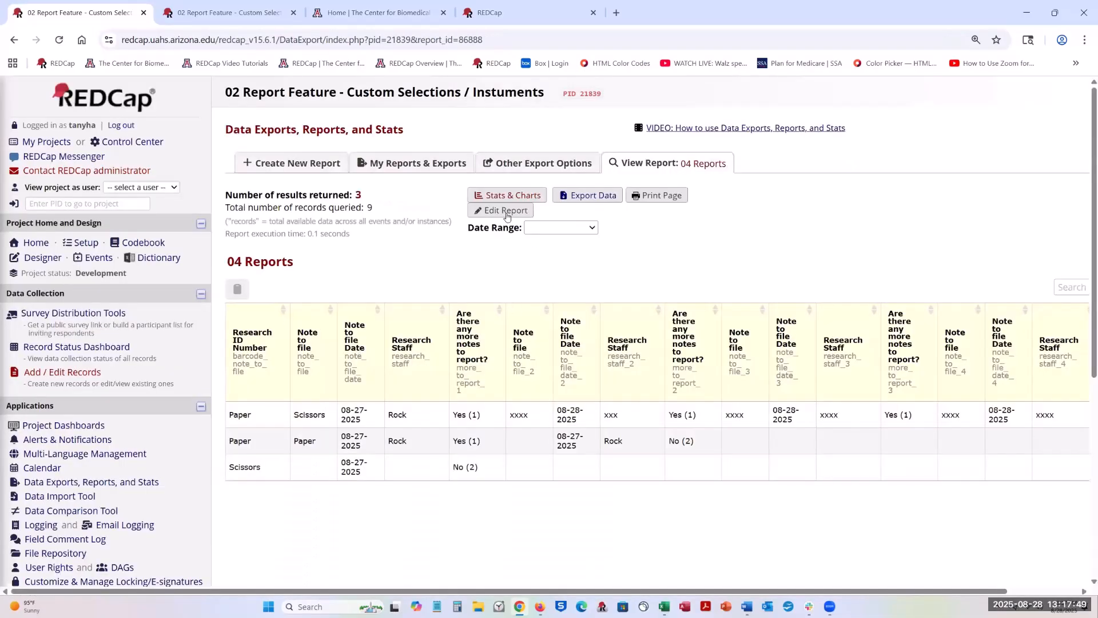
Step: Reopen 04 Reports for editing and add the record_id field from Demographics with Quick Add
left_click(511, 212)
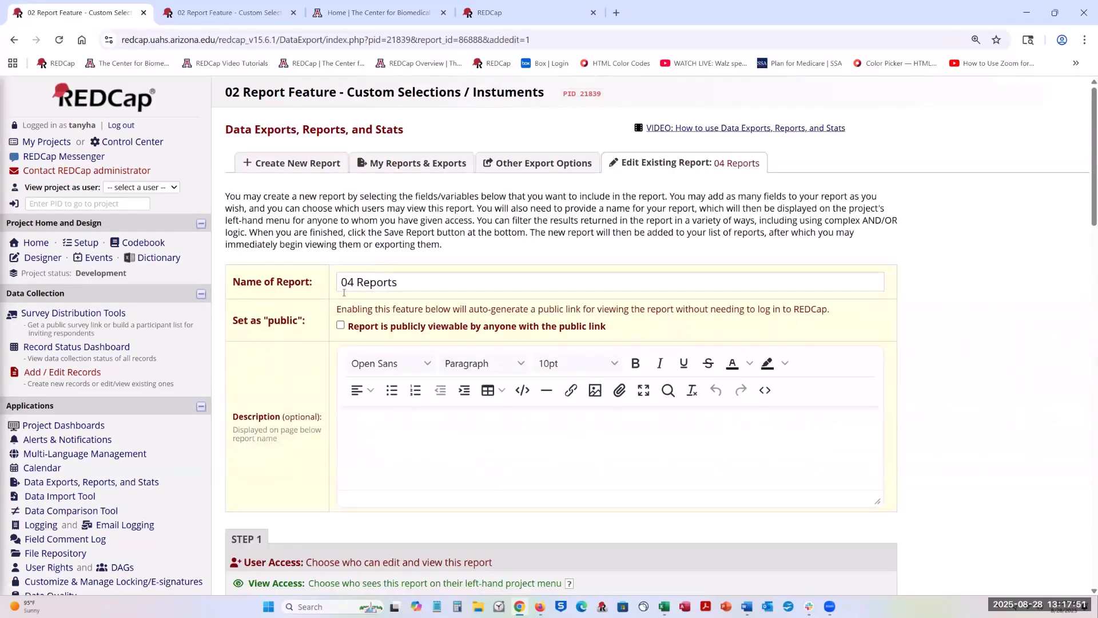
scroll(471, 454, "down", 2)
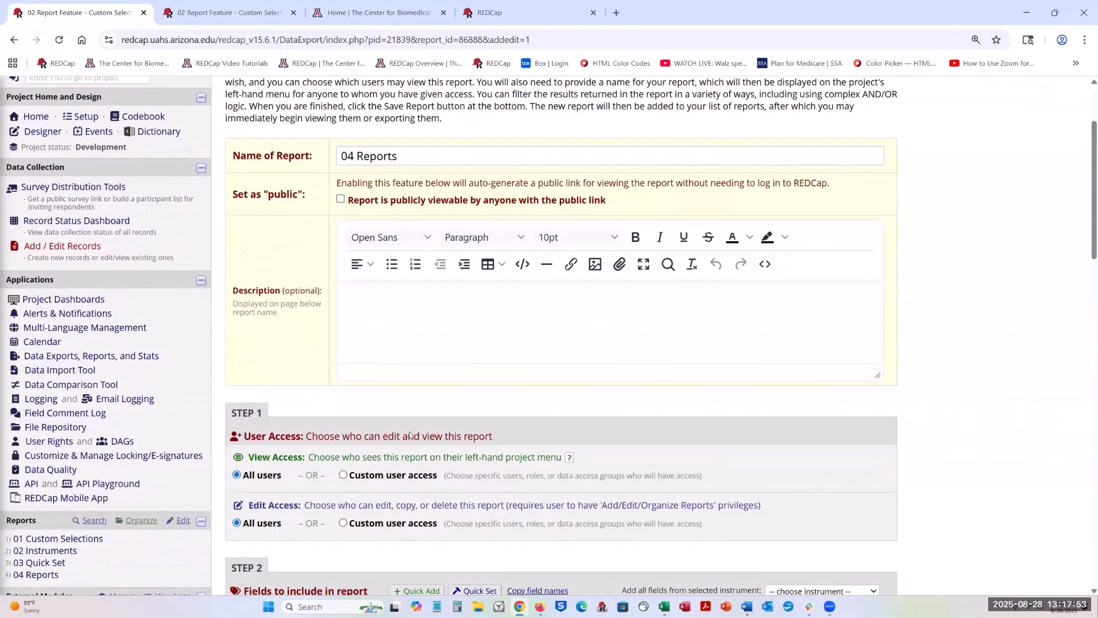
scroll(411, 433, "down", 5)
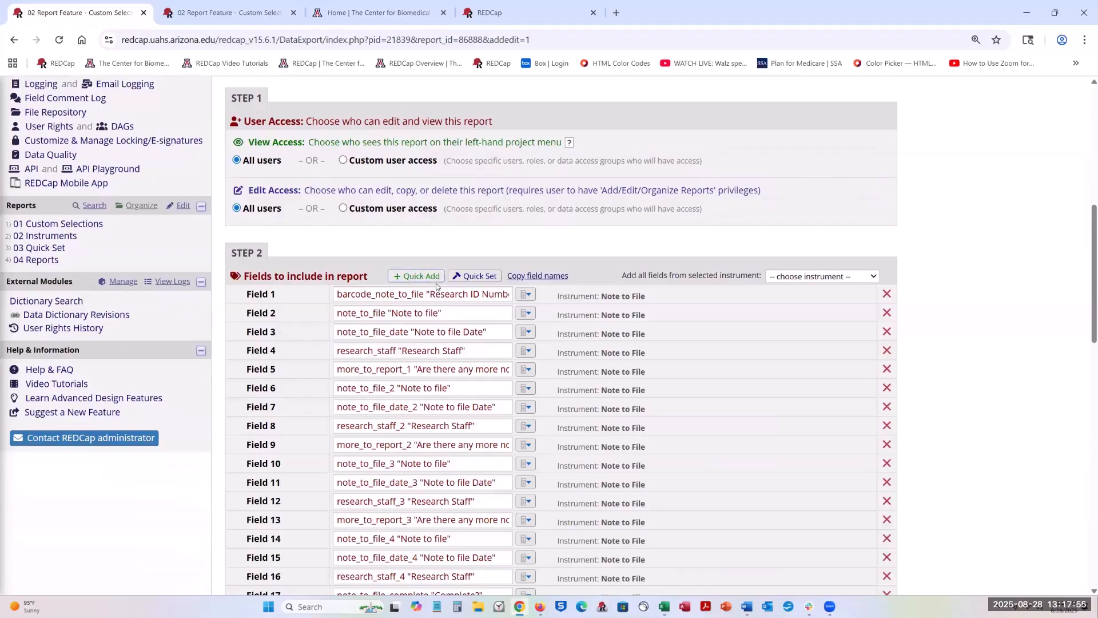
left_click(425, 278)
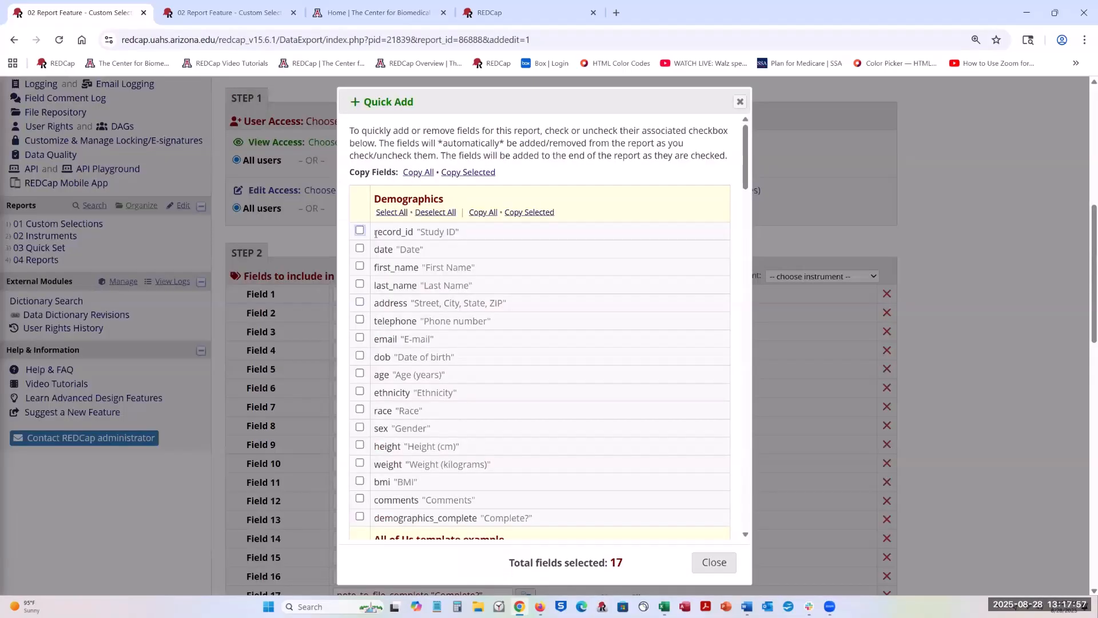
left_click(360, 231)
left_click(740, 103)
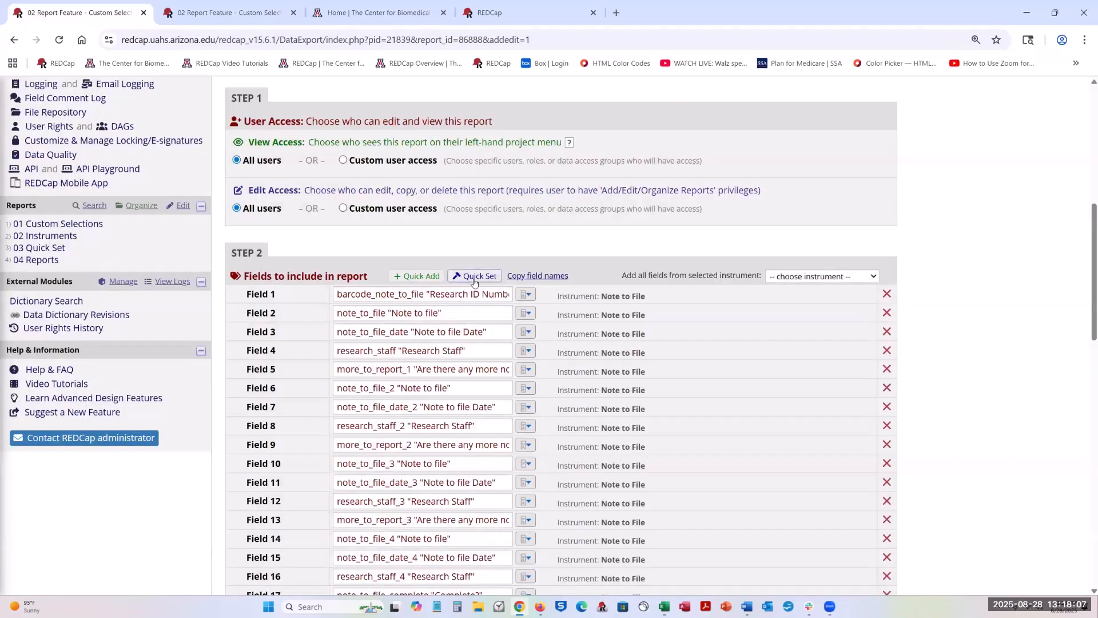
Step: Move record_id to the first position in the report's field list, then save and view the report
scroll(251, 486, "down", 2)
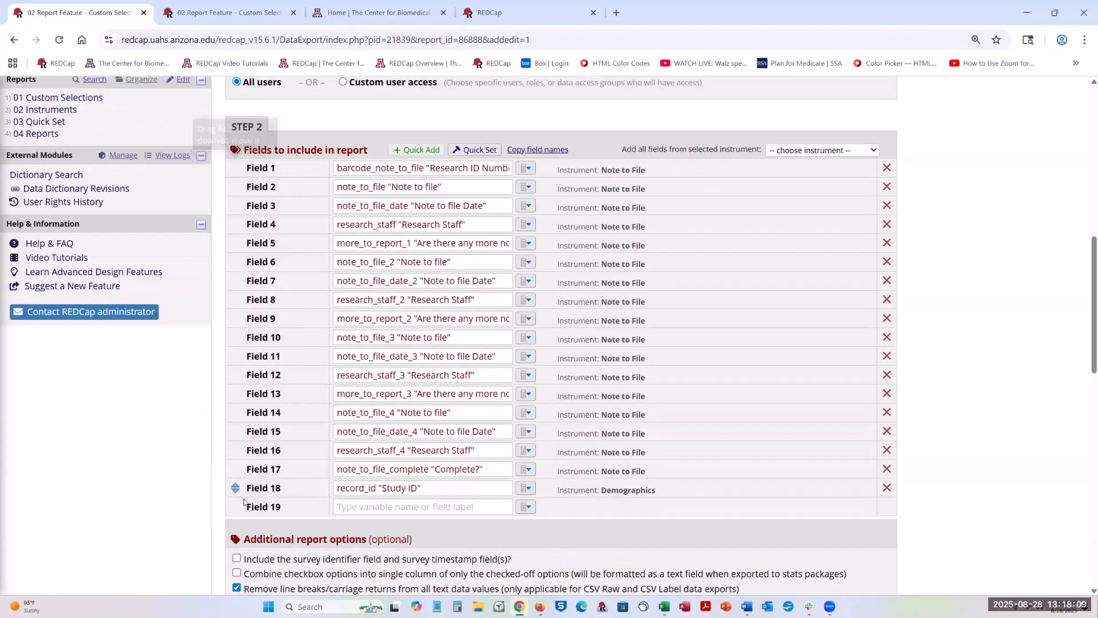
left_click_drag(235, 487, 233, 163)
scroll(833, 398, "down", 3)
scroll(832, 400, "down", 10)
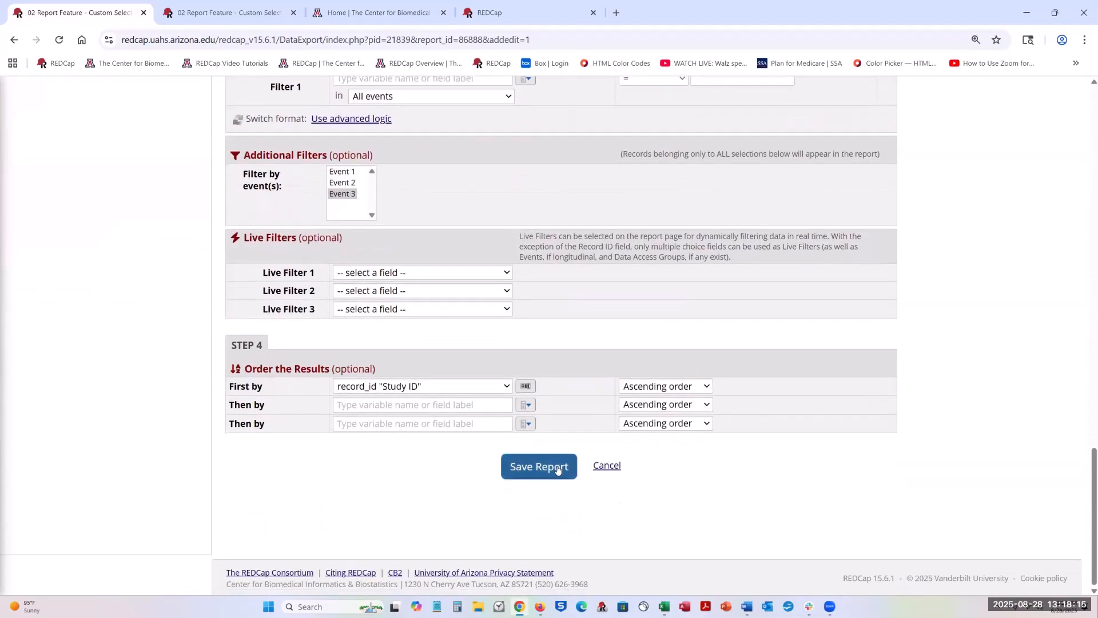
left_click(558, 468)
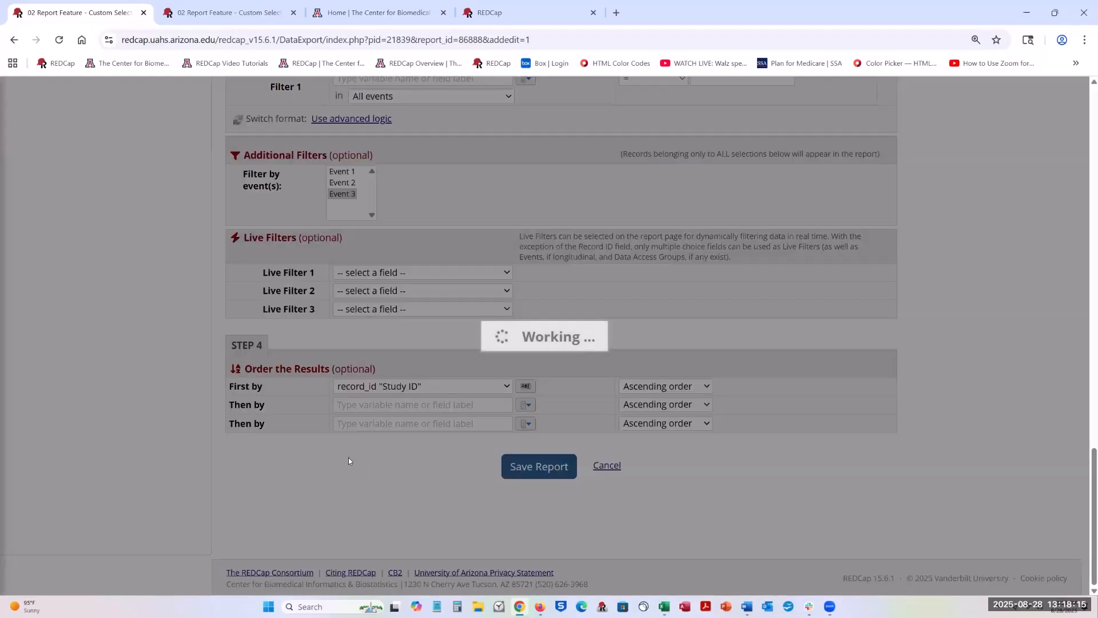
left_click(418, 367)
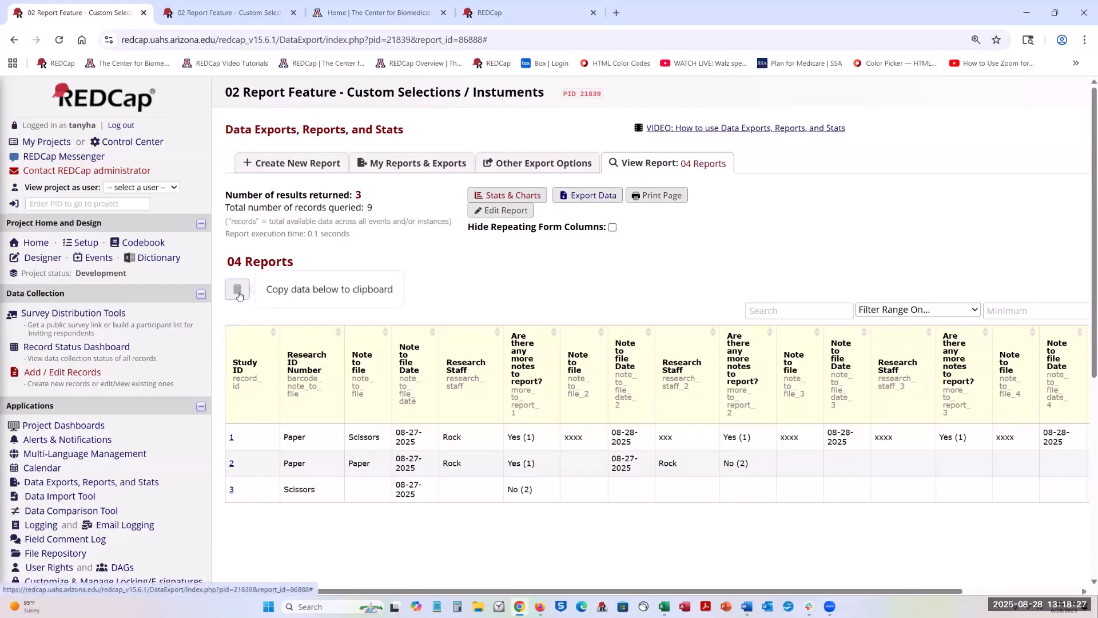
Step: Copy the 04 Reports table data and paste it into the blank Excel workbook starting at cell A1
key("alt+Tab")
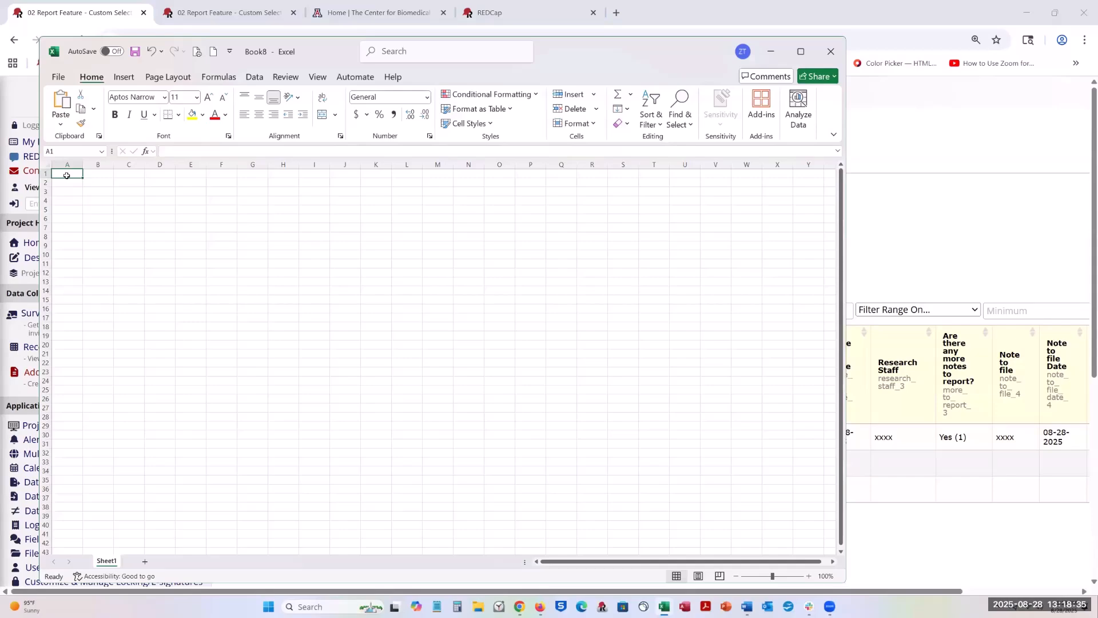
key("ctrl+v")
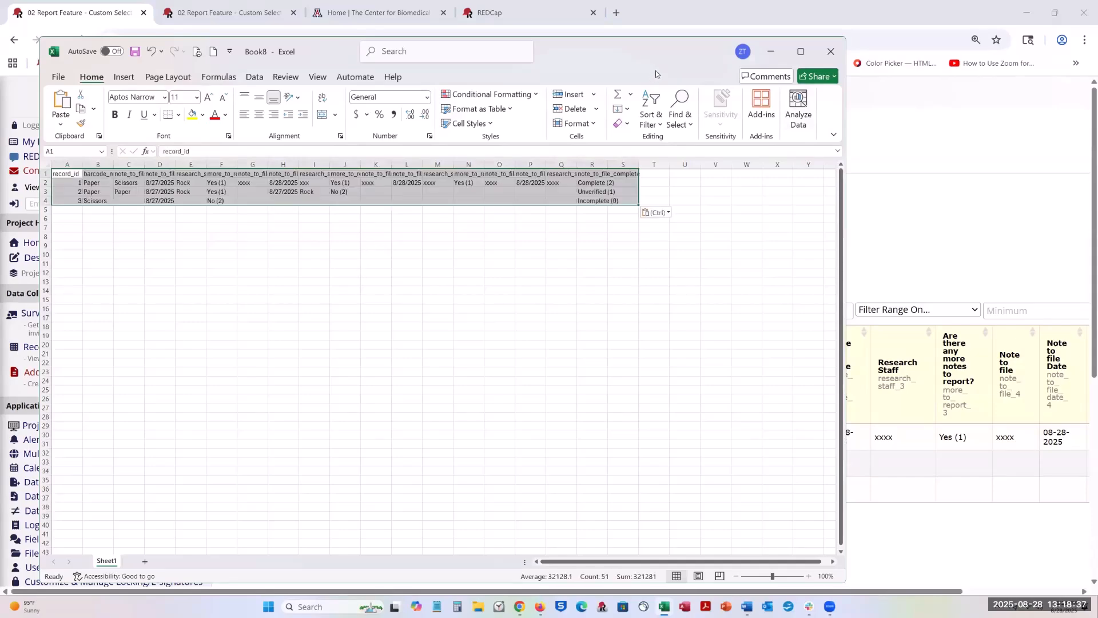
left_click_drag(655, 74, 787, 76)
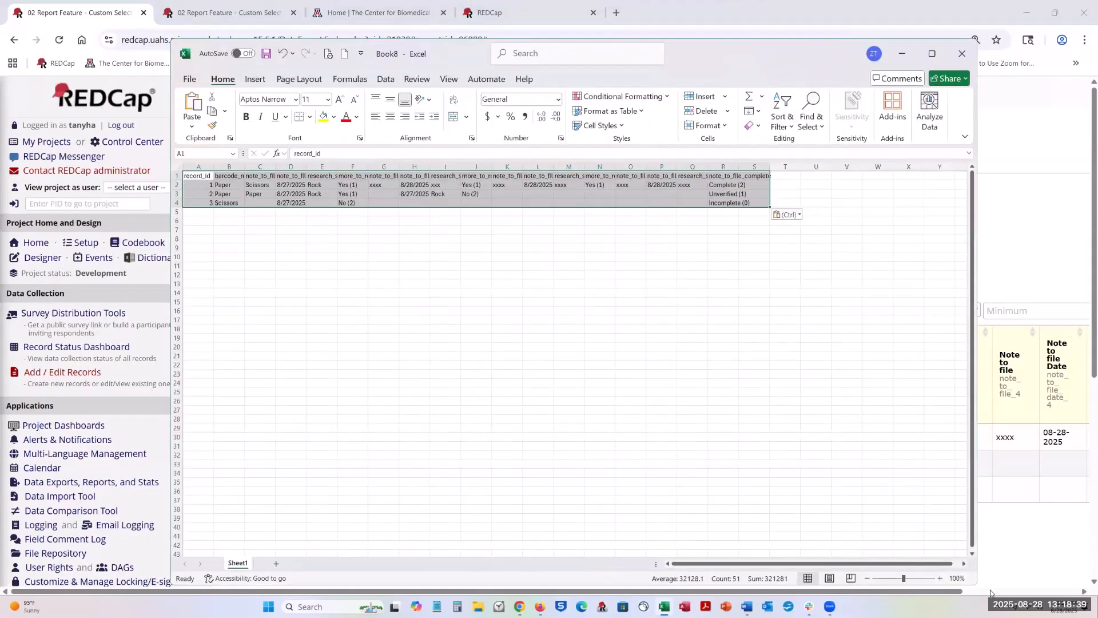
Step: Zoom the pasted worksheet to 180% and maximize the Excel window to inspect the copied report data
left_click(913, 578)
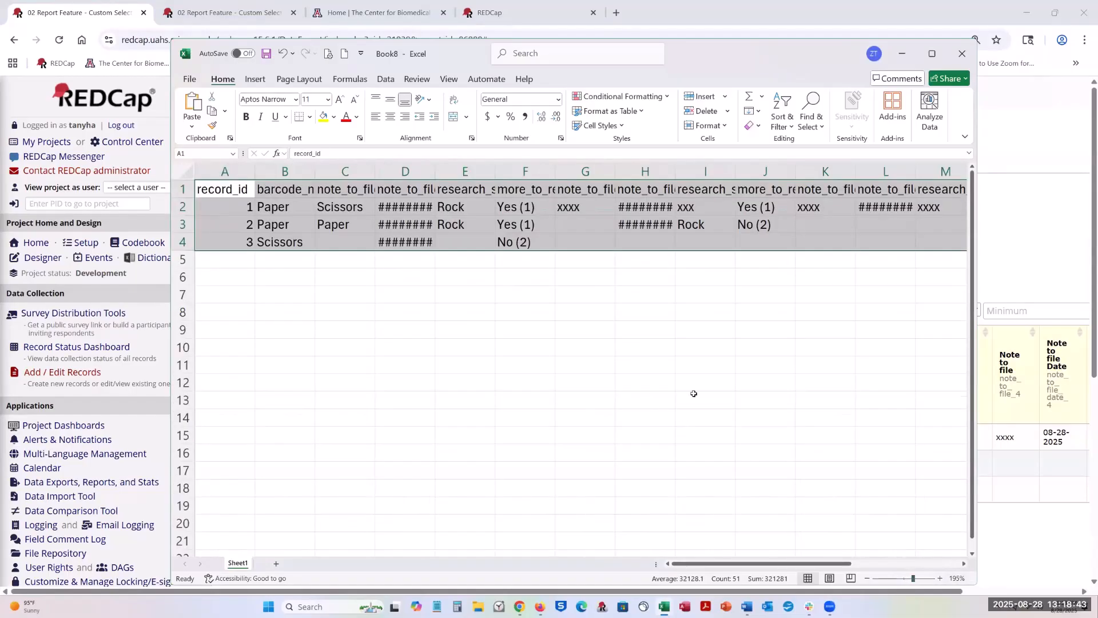
left_click(868, 578)
left_click(867, 578)
left_click(931, 53)
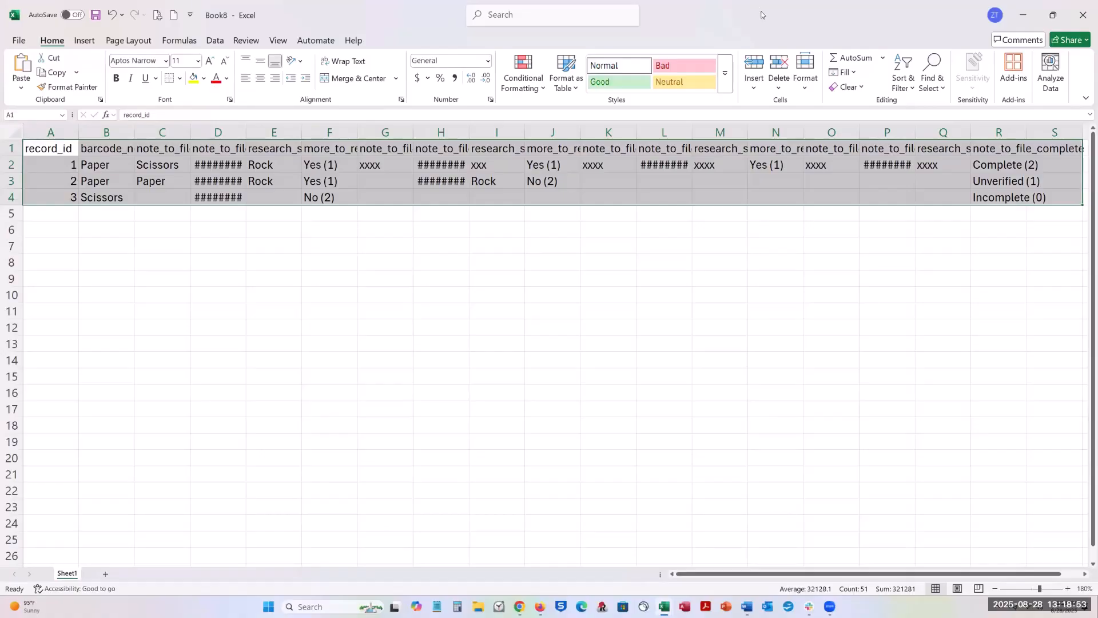
Step: Put Excel away, switch back to the 04 Reports view in REDCap and return to the project's list of reports and exports
left_click(1023, 15)
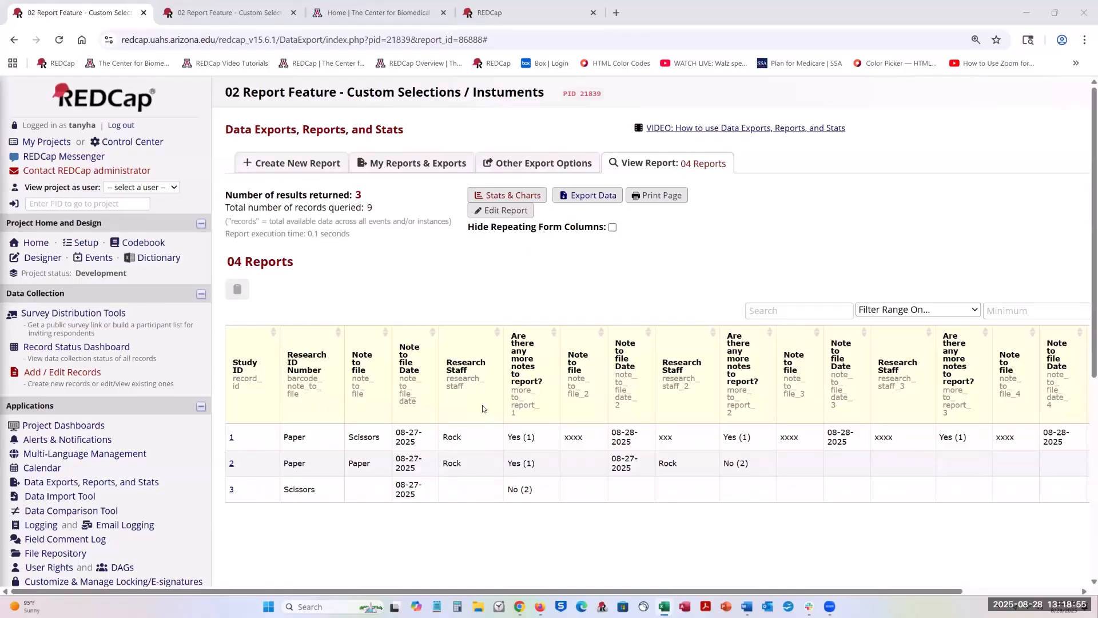
scroll(650, 496, "down", 3)
scroll(650, 495, "up", 3)
left_click(400, 163)
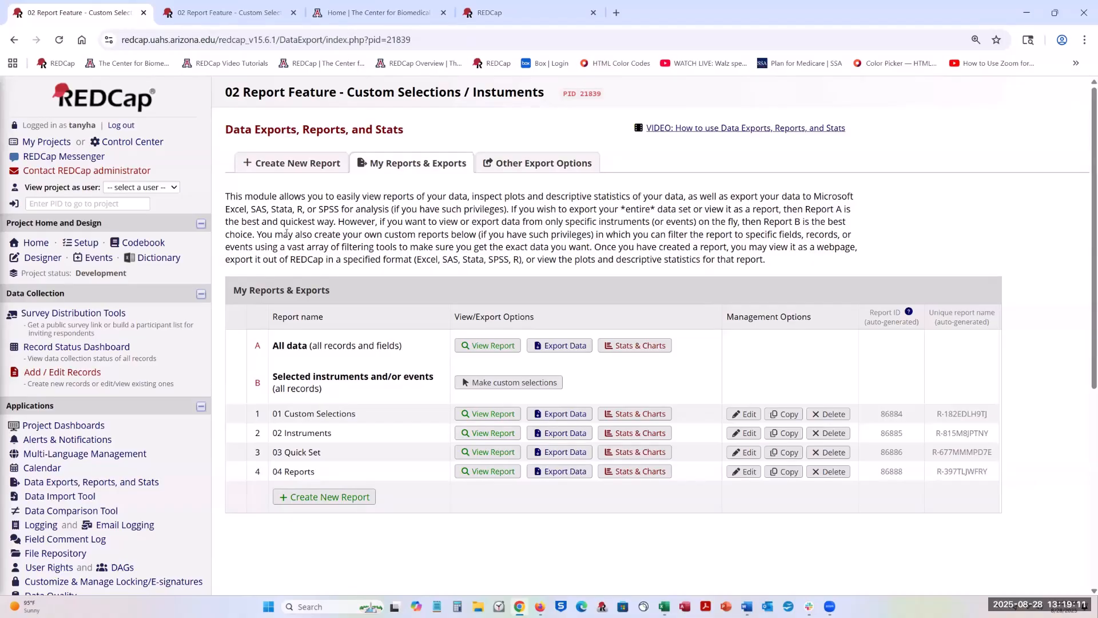
Step: Open the REDCap Version Changes page on the Center for Biomedical Informatics & Biostatistics site and review the latest release entries
left_click(367, 14)
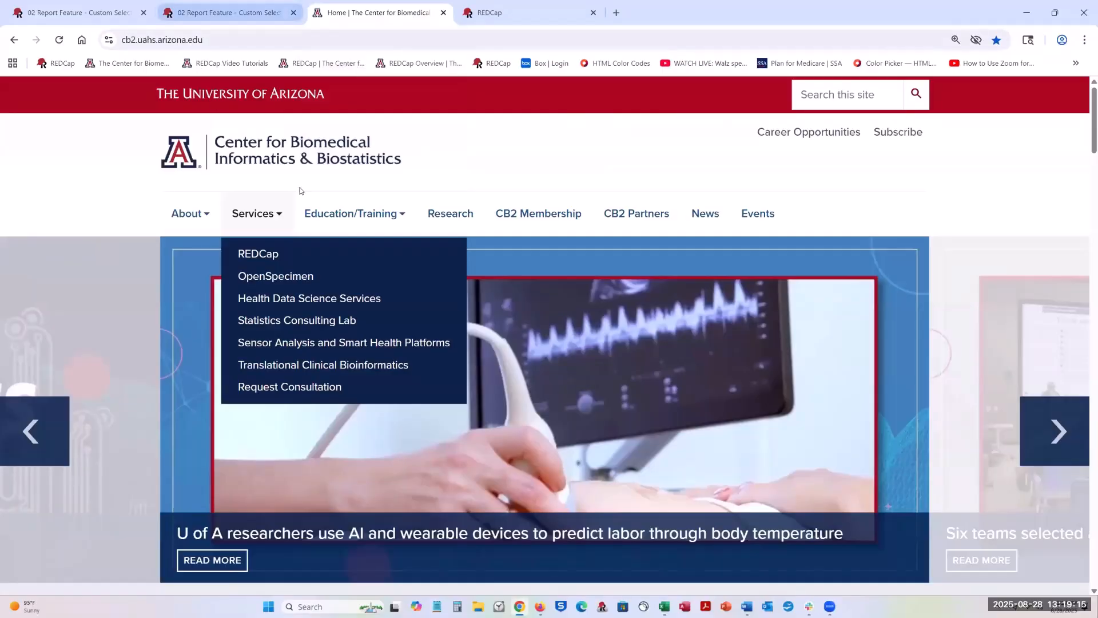
left_click(255, 254)
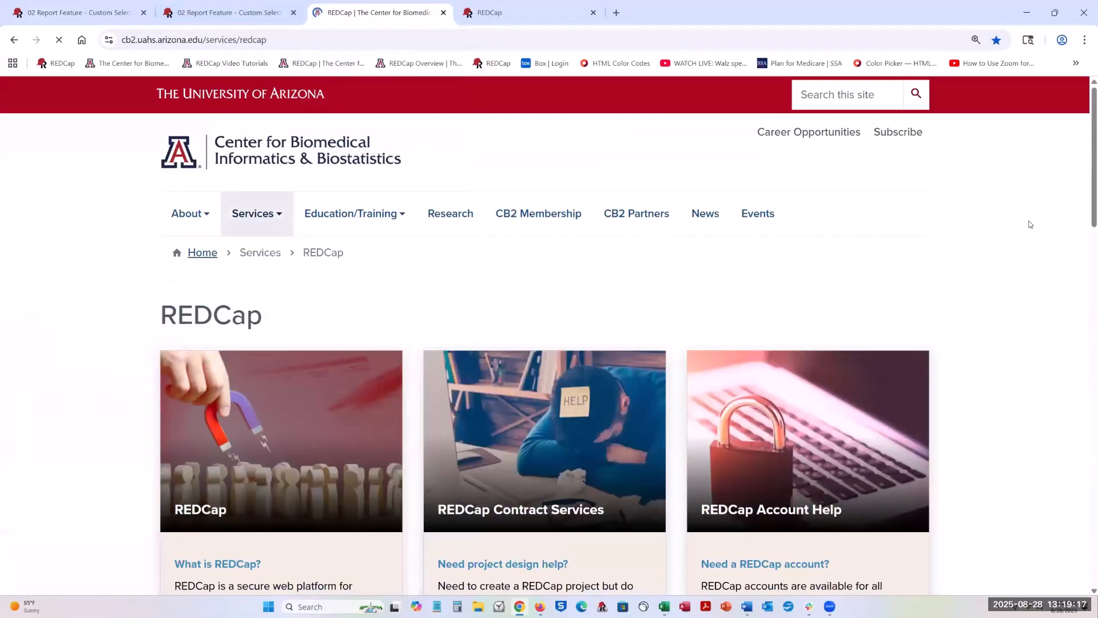
left_click_drag(1095, 138, 1094, 440)
scroll(549, 332, "up", 1)
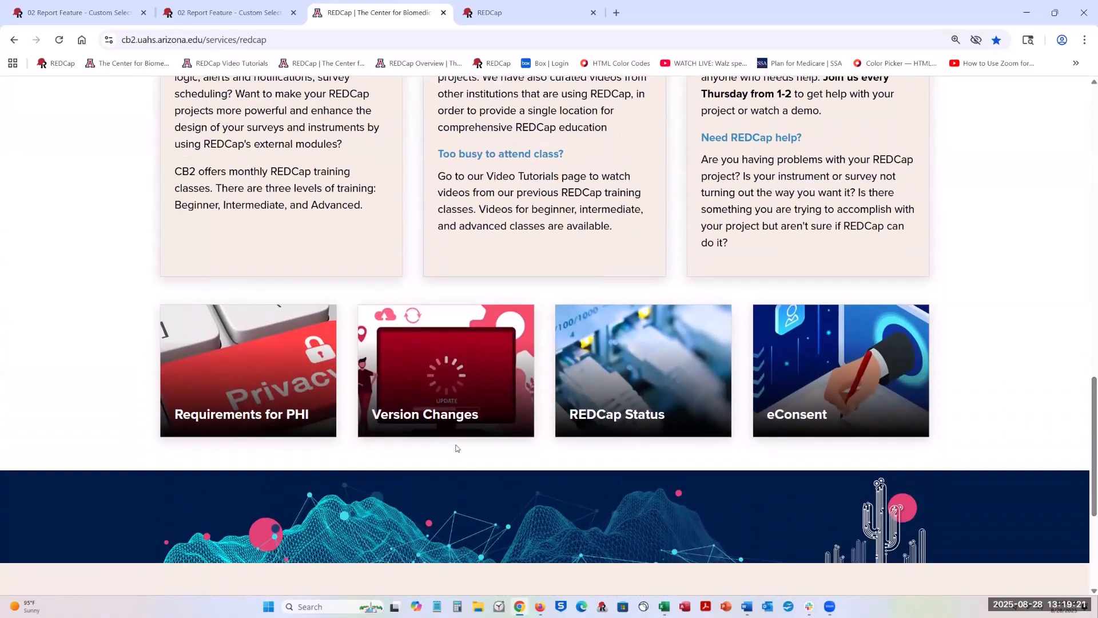
left_click(438, 385)
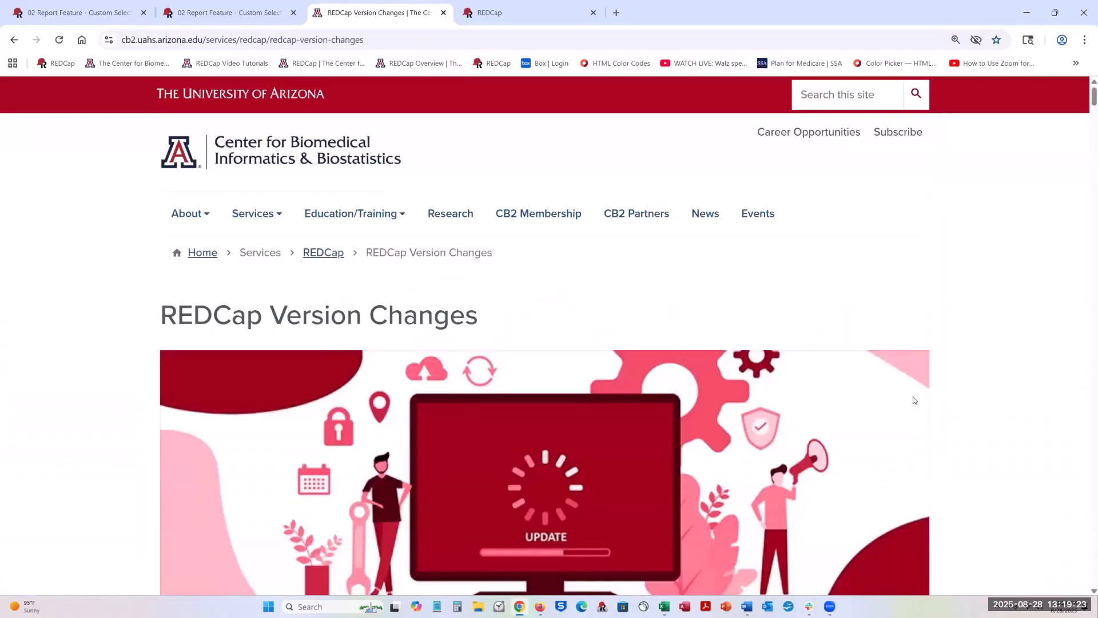
scroll(915, 399, "down", 6)
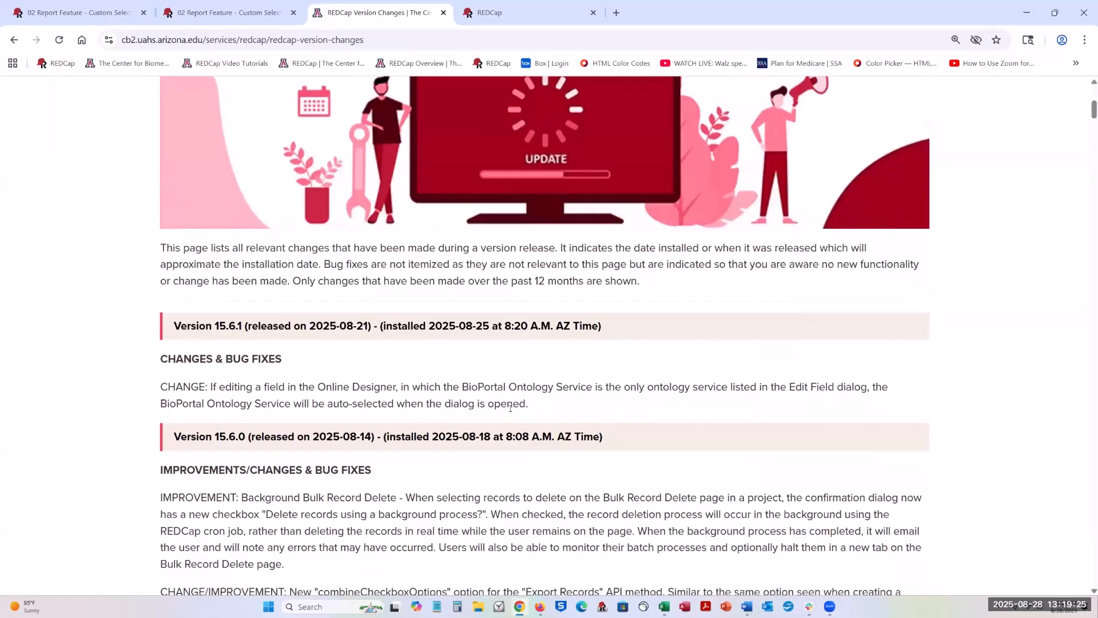
scroll(65, 354, "down", 1)
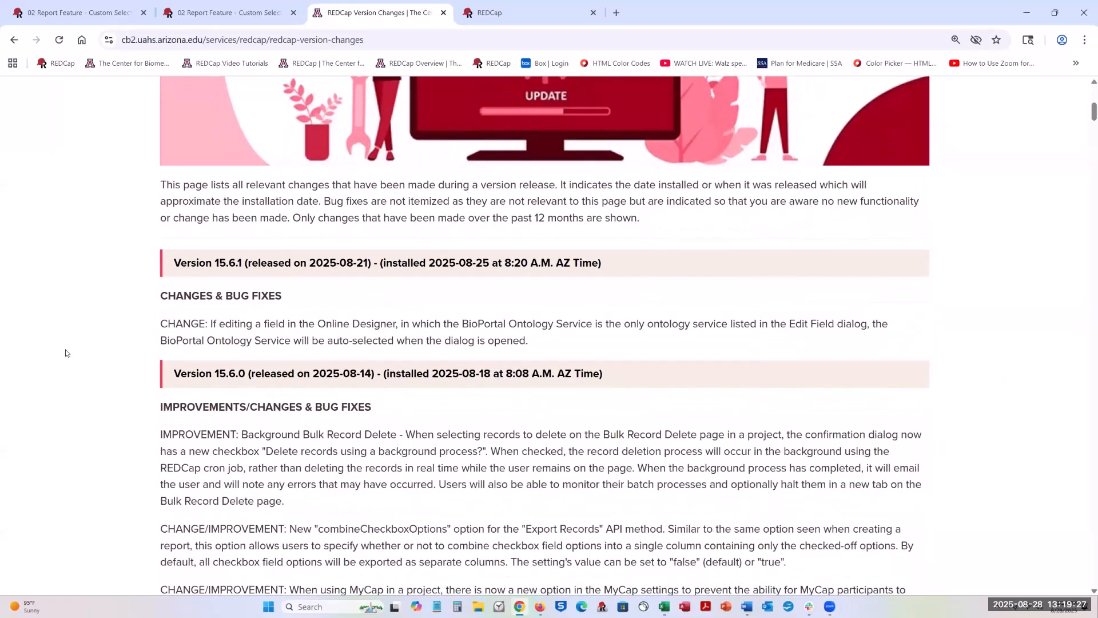
scroll(65, 354, "down", 2)
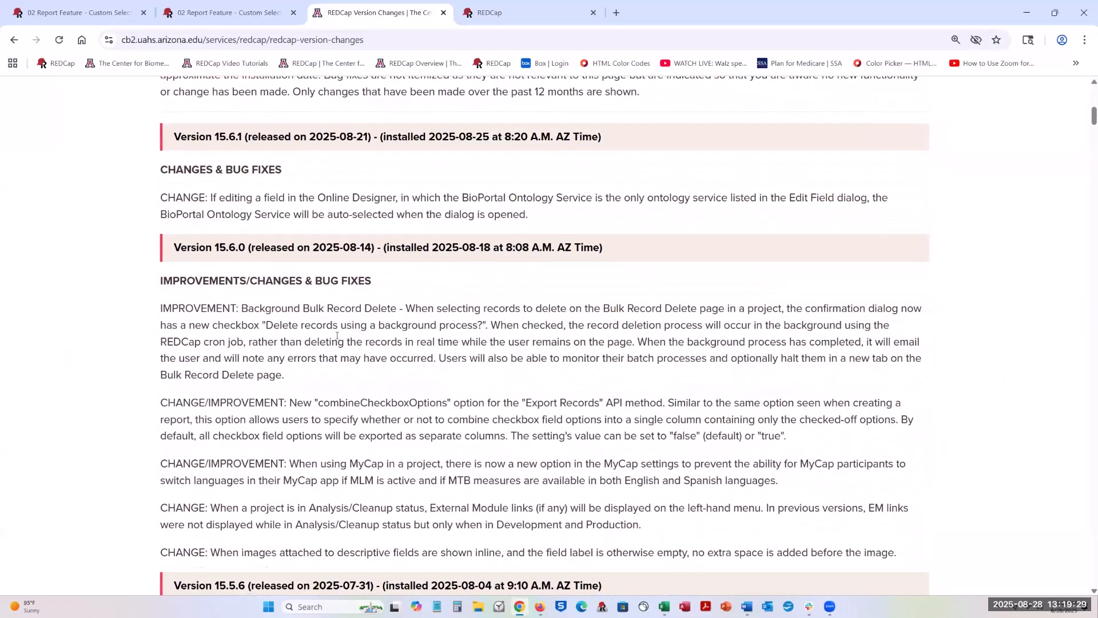
scroll(337, 336, "down", 1)
scroll(801, 125, "up", 9)
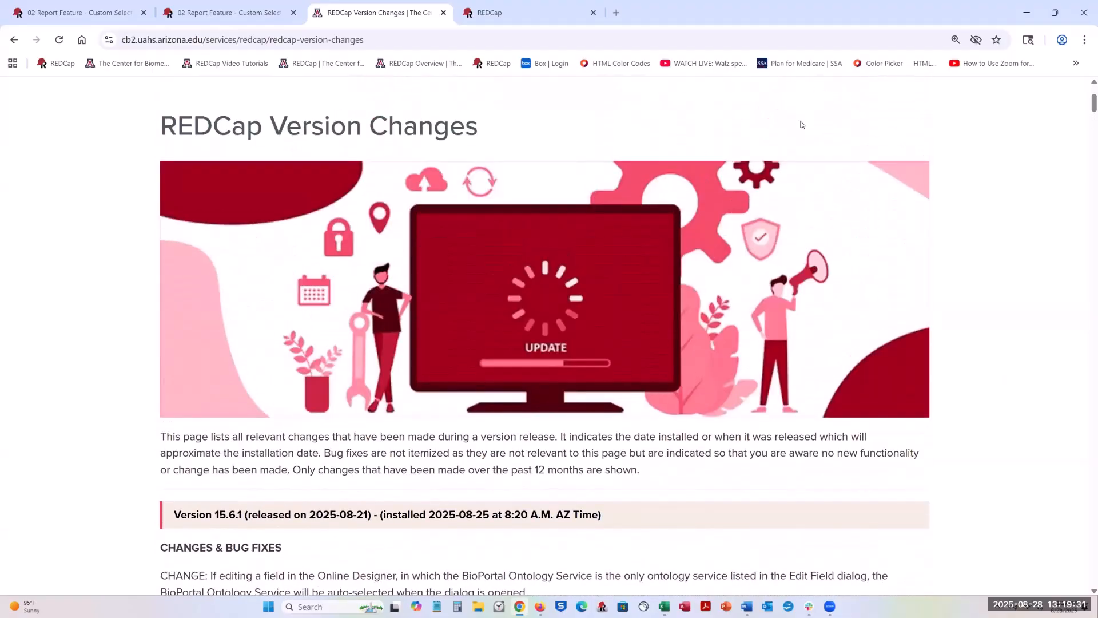
Step: Search the version changes page for "quick" and examine the entries about the Quick Set and Quick Add report features
key("ctrl+f")
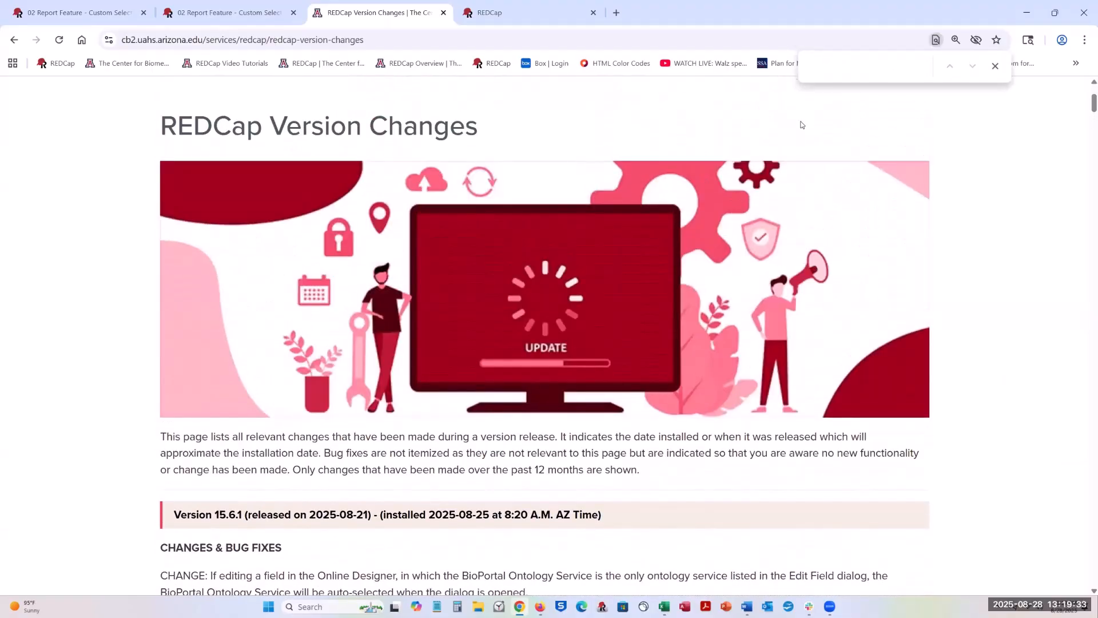
type("quick")
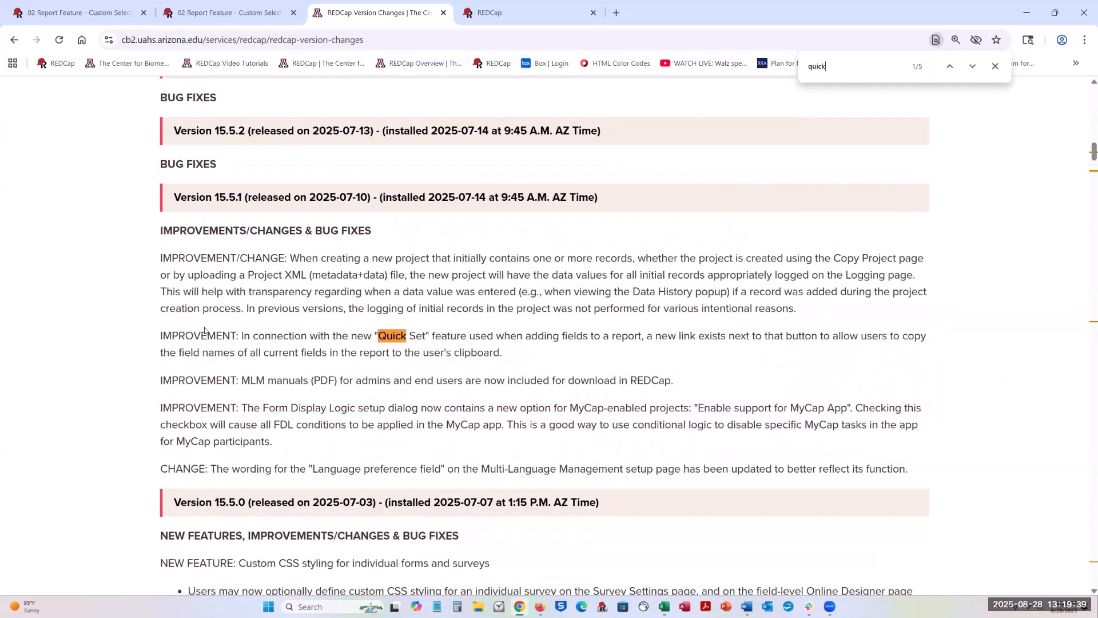
left_click(973, 67)
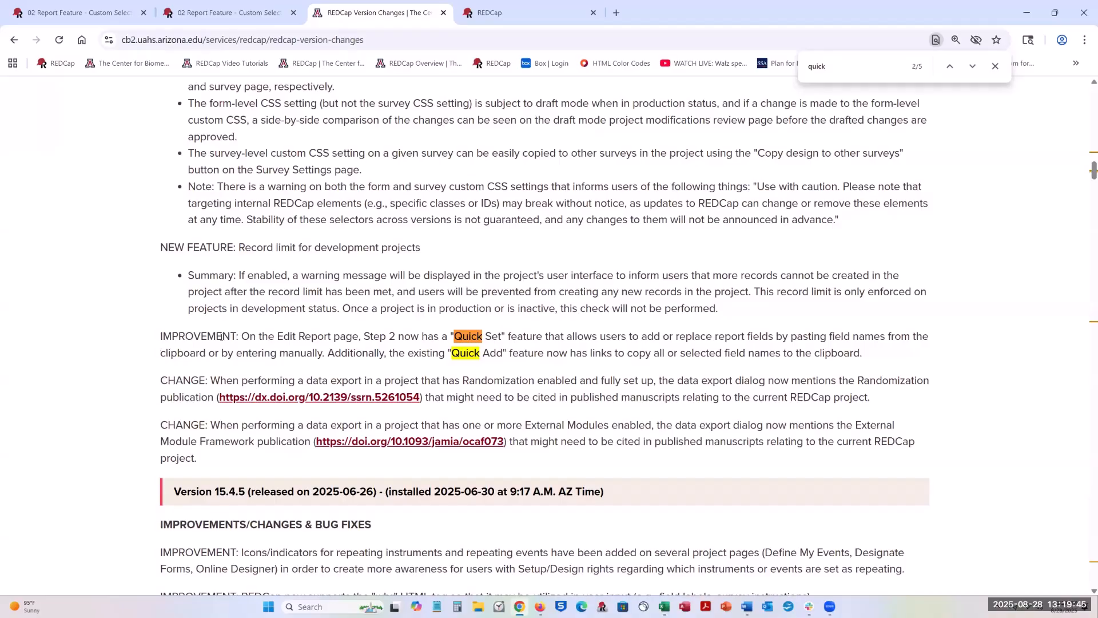
left_click(972, 68)
left_click(973, 67)
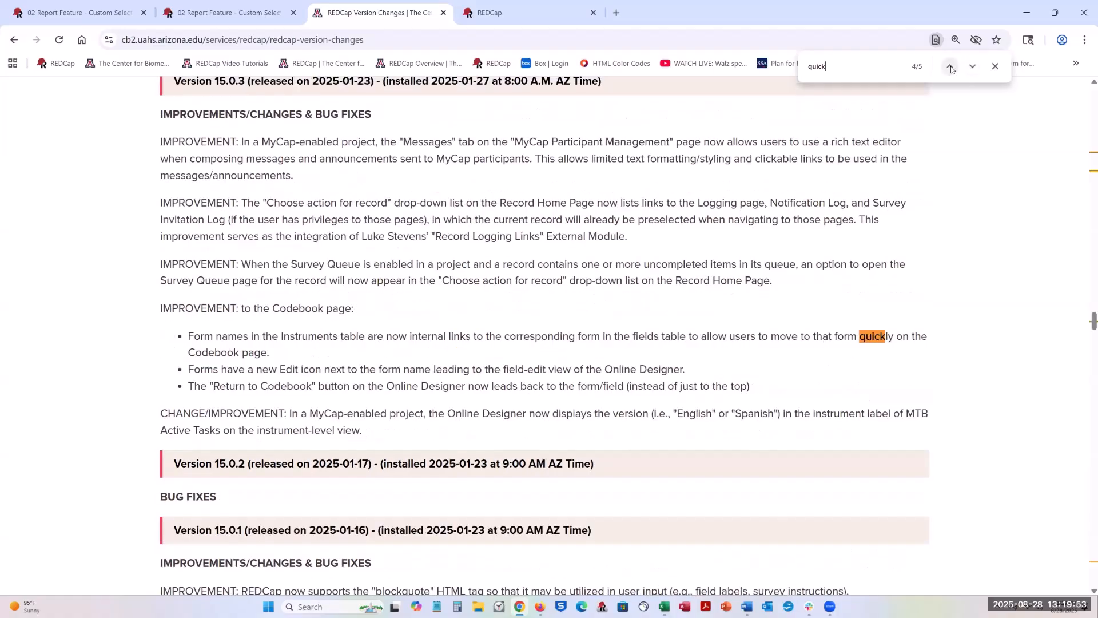
left_click(951, 66)
scroll(483, 328, "up", 2)
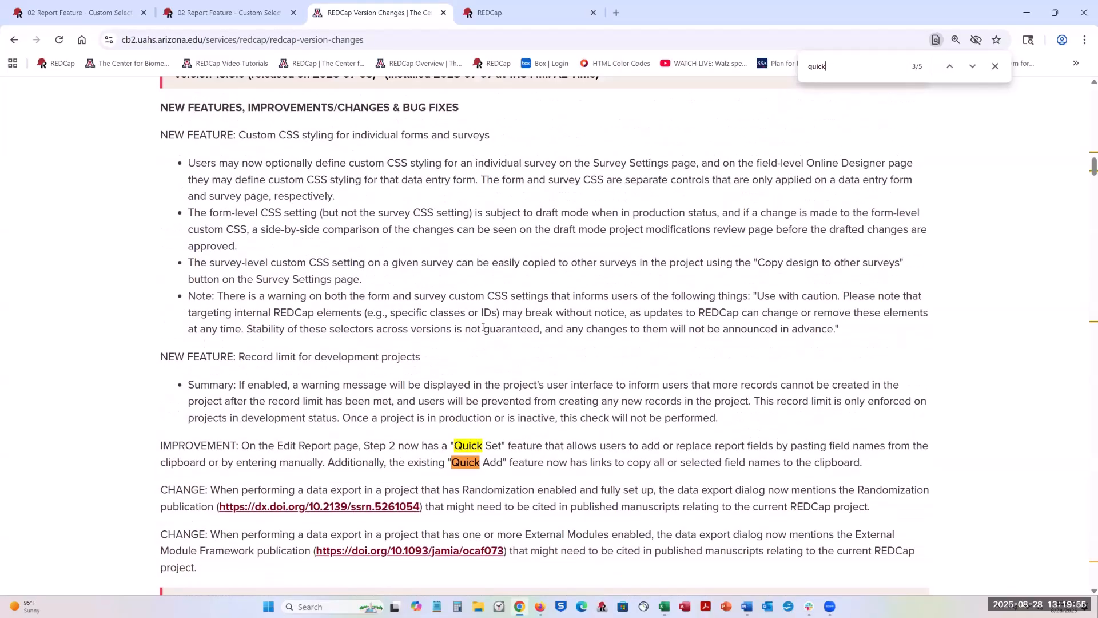
scroll(483, 328, "down", 10)
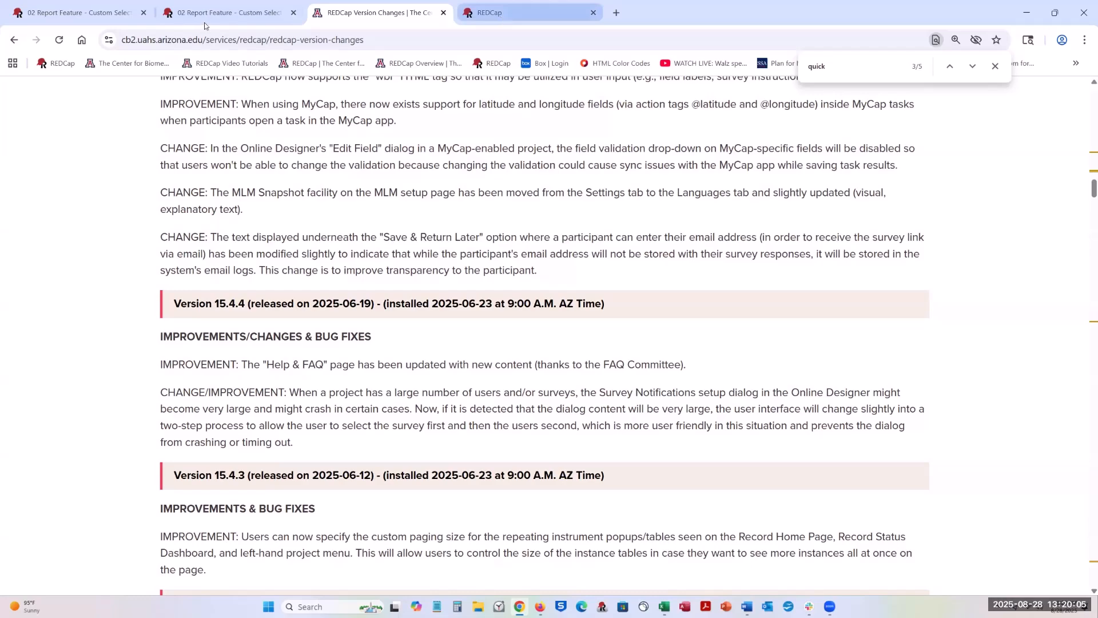
Step: Return to the REDCap project's reports page and check the version number in the page footer
left_click(56, 12)
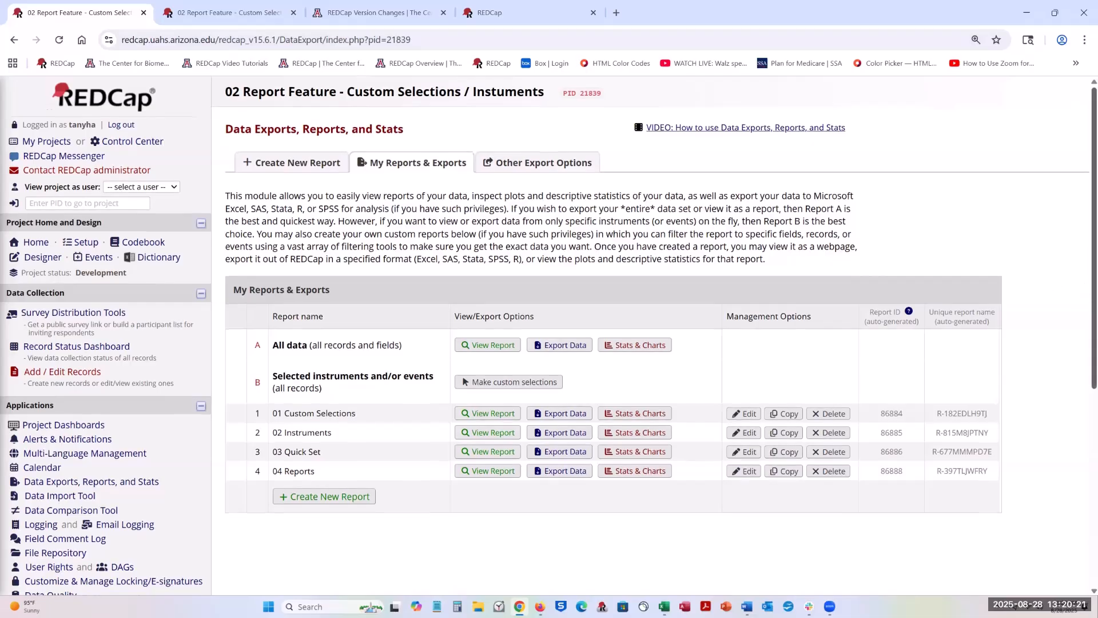
scroll(549, 332, "down", 5)
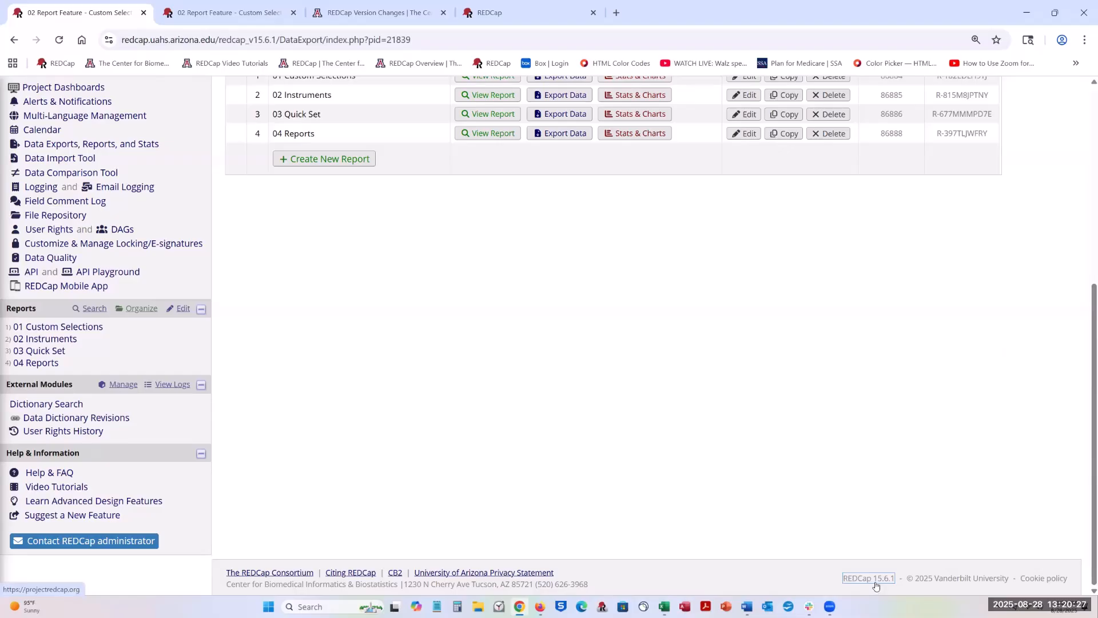
scroll(400, 440, "up", 5)
Step: Open the My Projects list and examine its footer version and the projects in the REDZone EM Demo folder
left_click(41, 119)
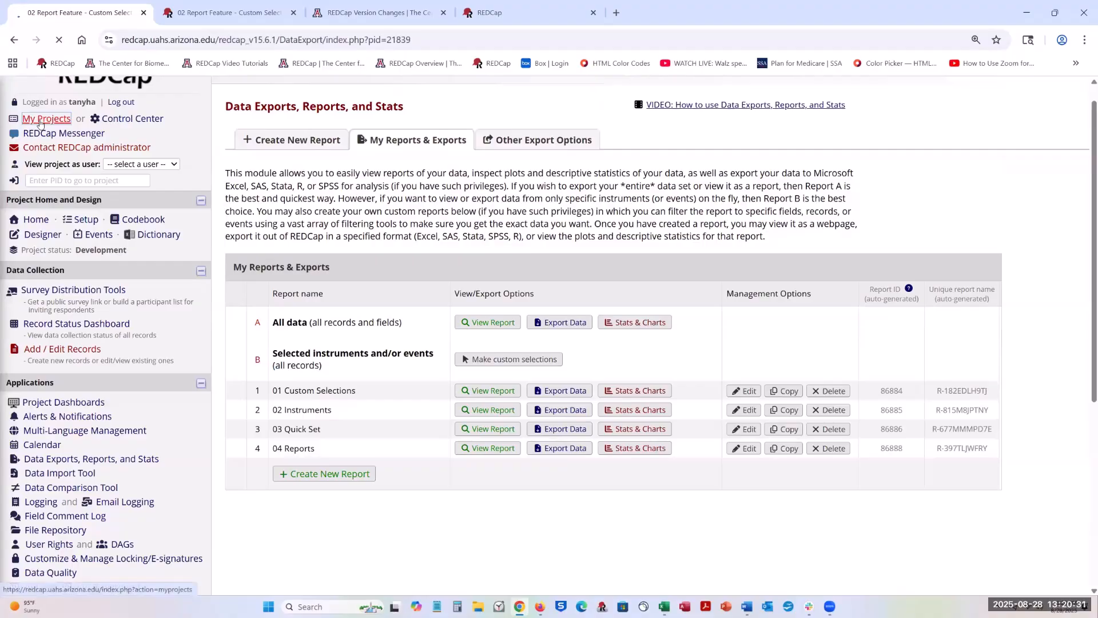
scroll(1086, 142, "down", 15)
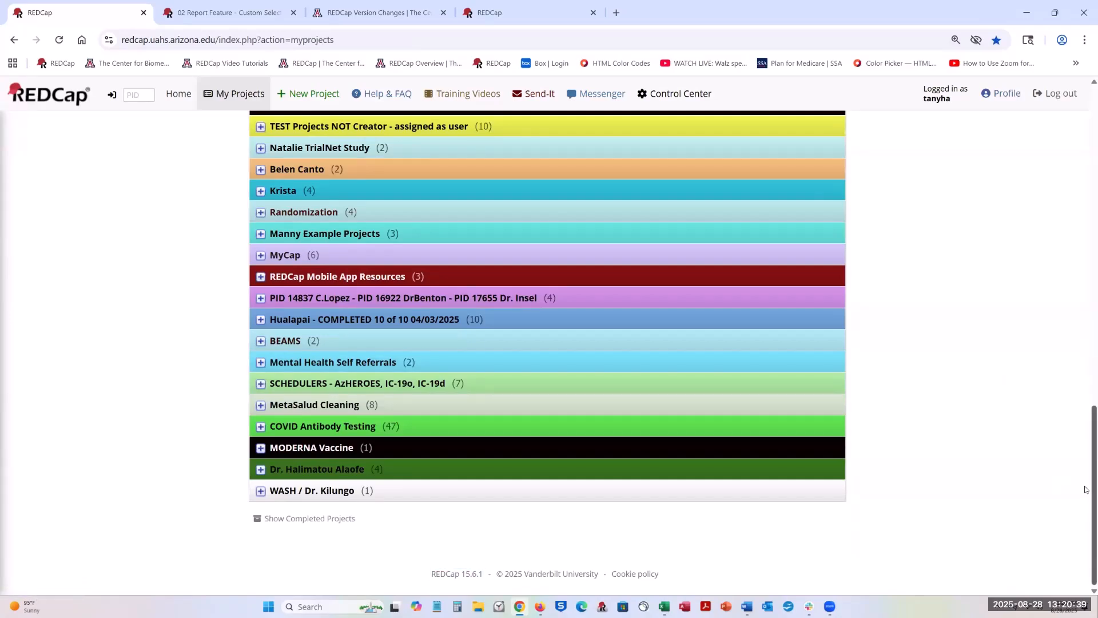
scroll(1086, 490, "up", 15)
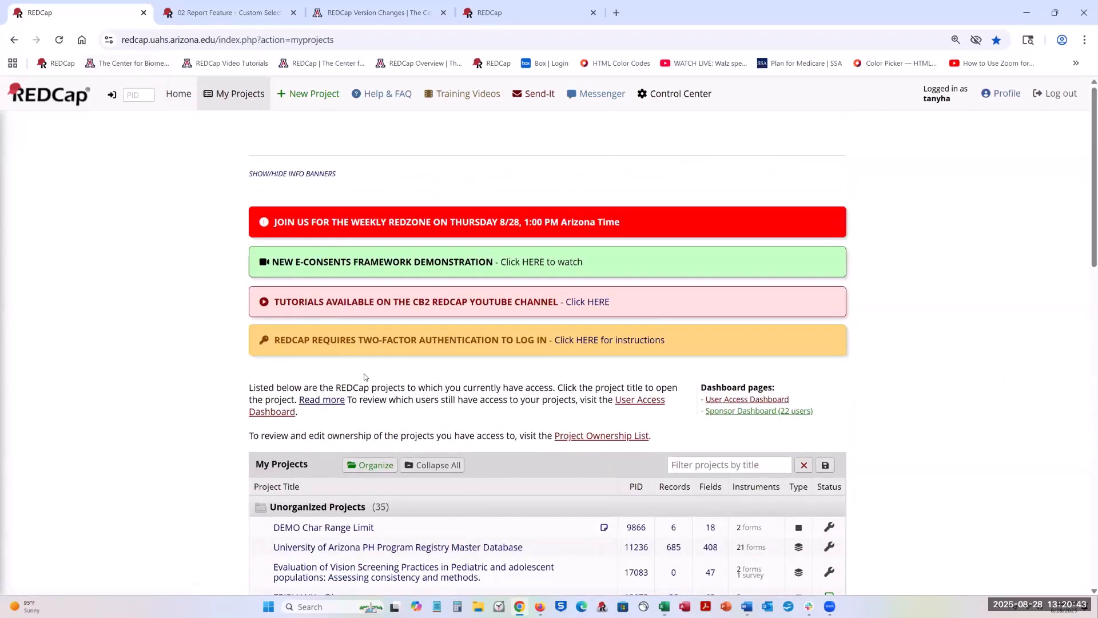
scroll(372, 361, "down", 5)
scroll(372, 361, "down", 2)
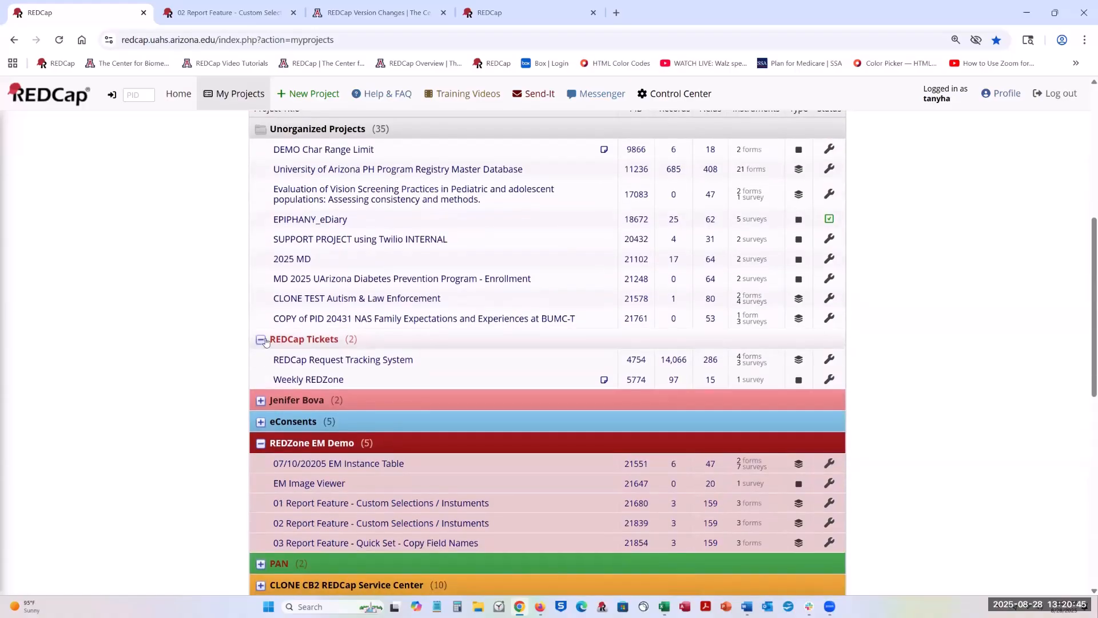
Step: Check the 02 Report Feature project's Record Status Dashboard and open 04 Reports for viewing
left_click(240, 20)
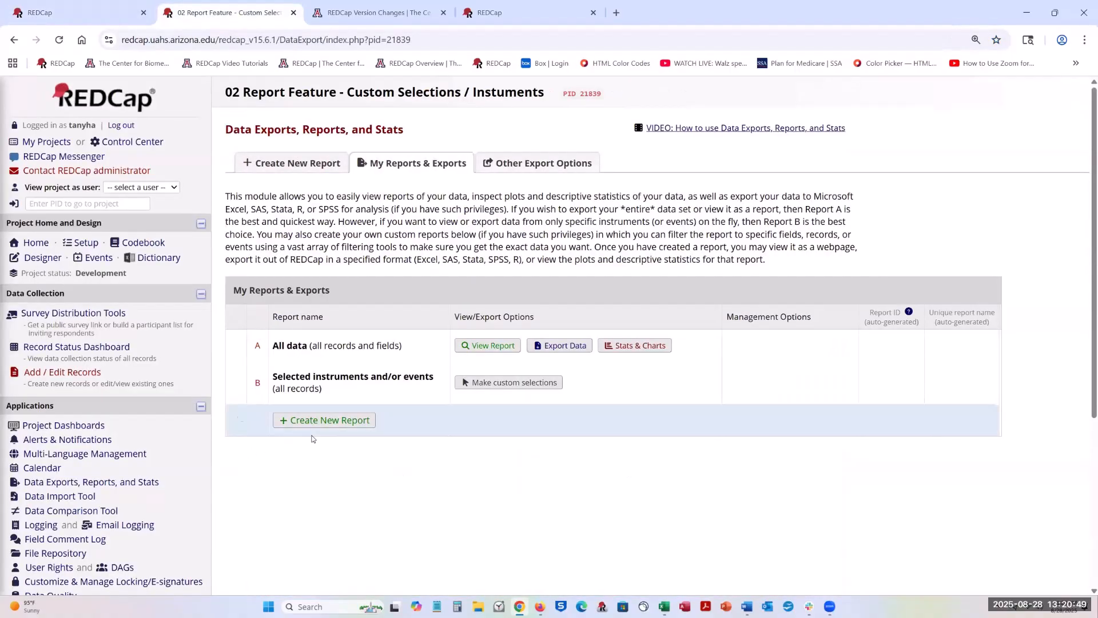
left_click(84, 351)
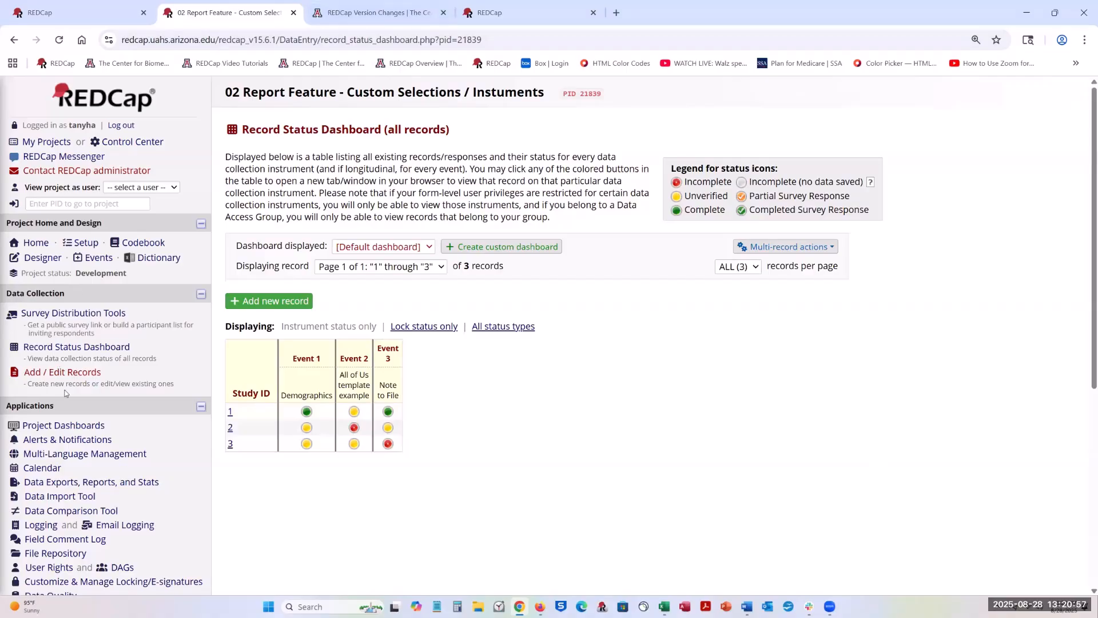
left_click(109, 486)
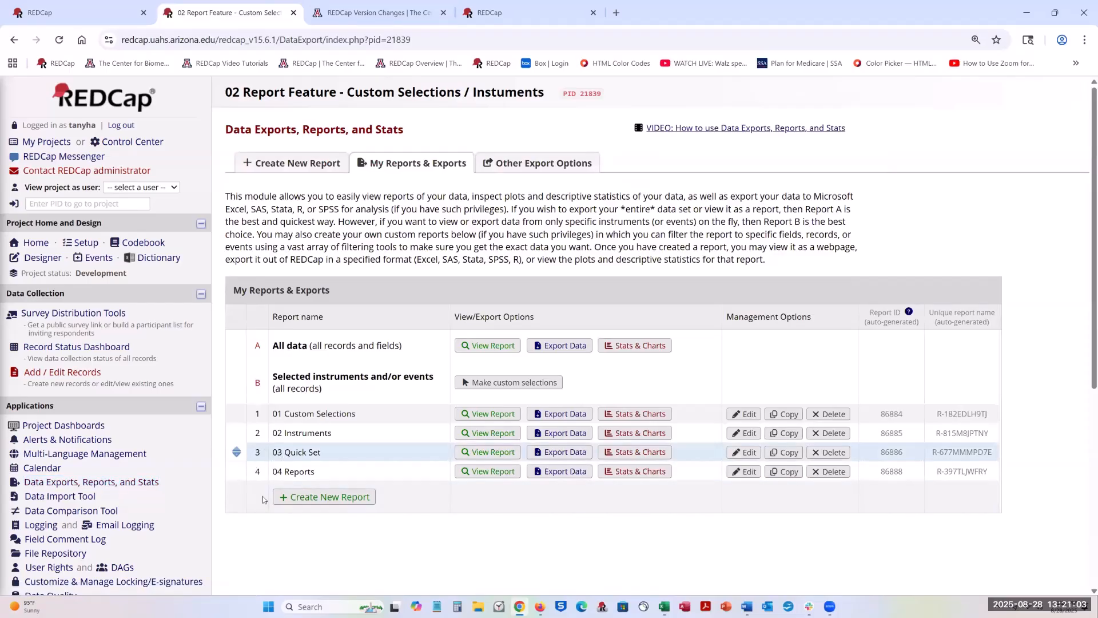
left_click(480, 475)
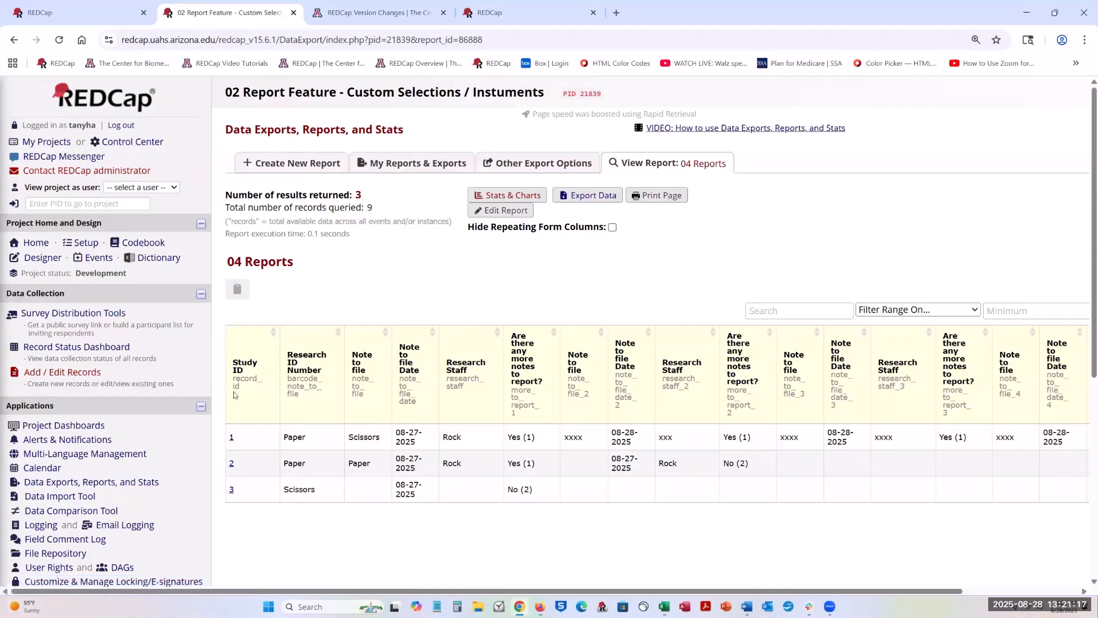
Step: Compare the 04 Reports table with repeating form columns hidden and shown, leaving them hidden, and restore the browser to a smaller window
left_click(613, 227)
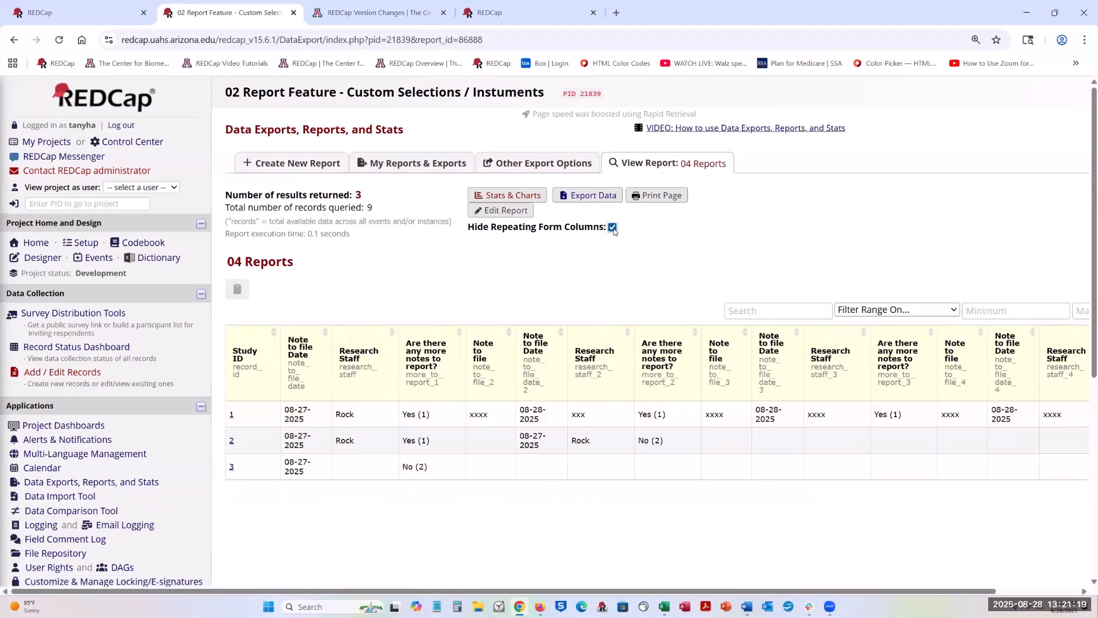
left_click(613, 228)
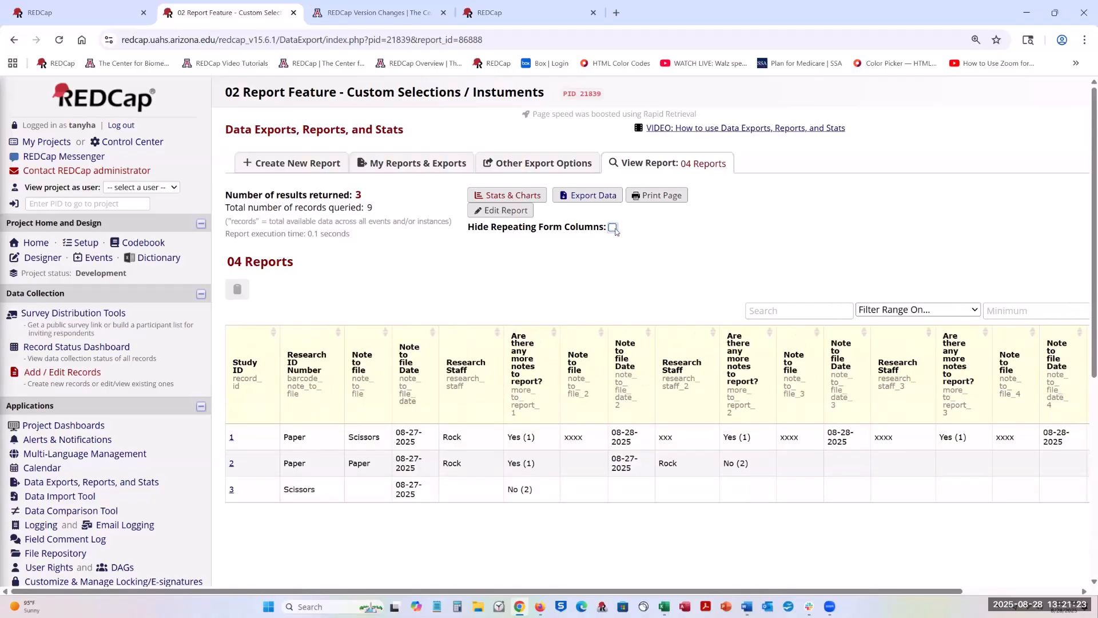
double_click(697, 13)
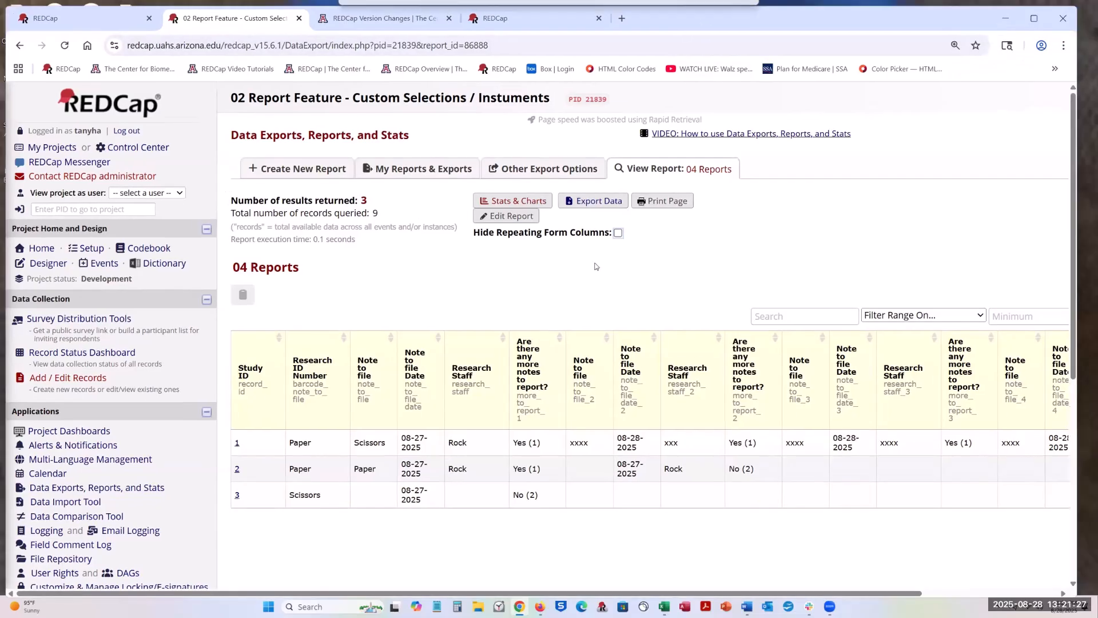
left_click(618, 233)
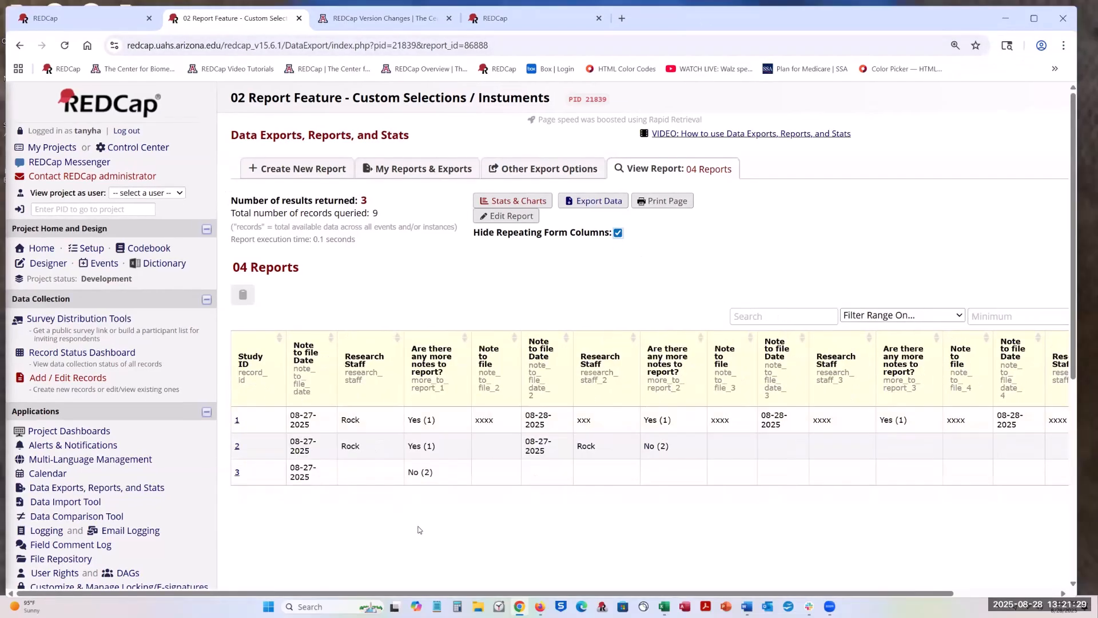
Step: View the 03 Quick Set report from the list of saved reports and return to the list
left_click(418, 171)
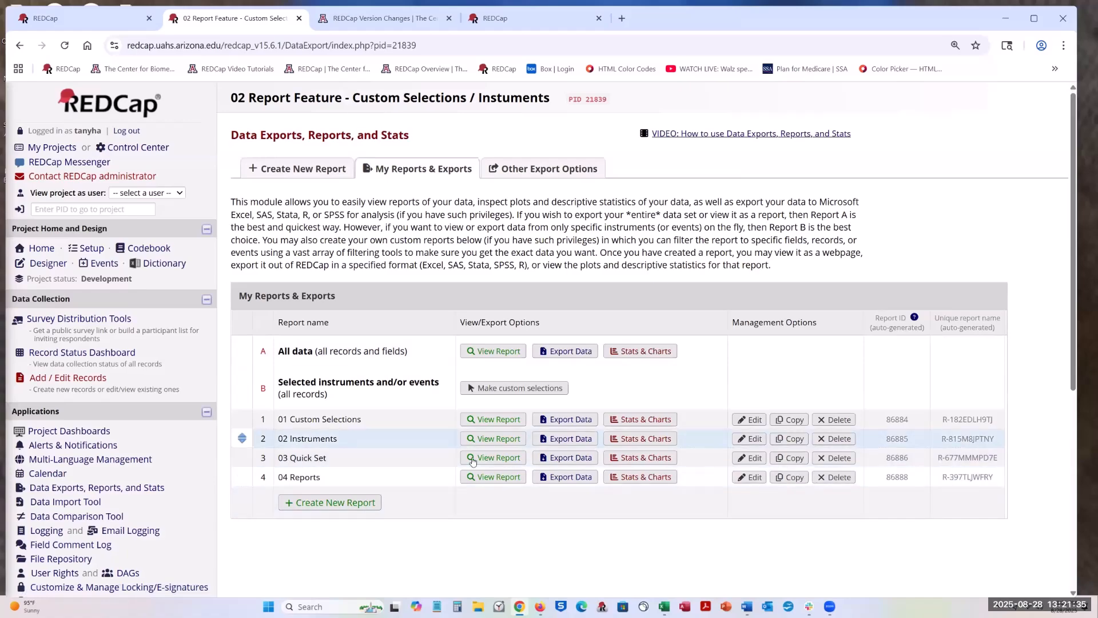
left_click(502, 459)
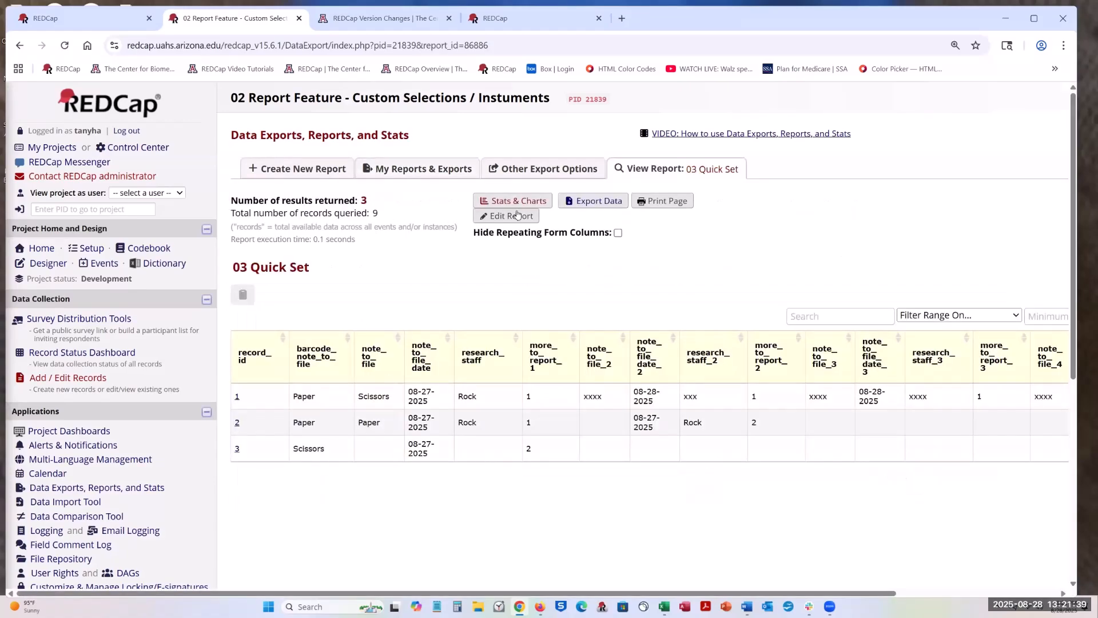
left_click(435, 170)
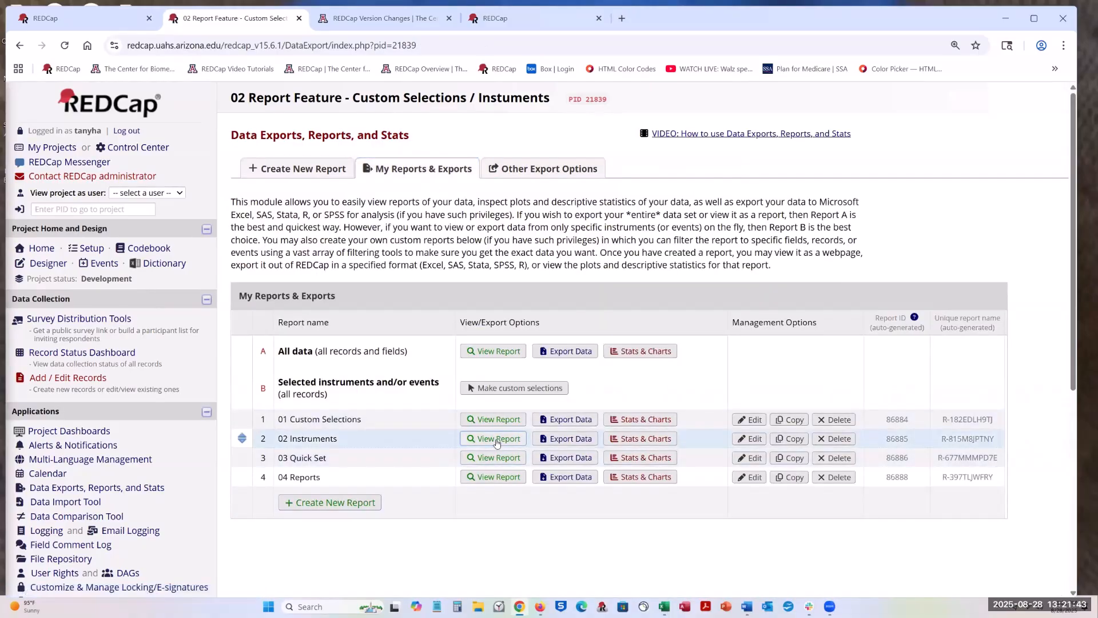
Step: View the 01 Custom Selections report, tick Hide Event Column and Hide Repeating Form Columns, and check the available Date Range options
left_click(497, 421)
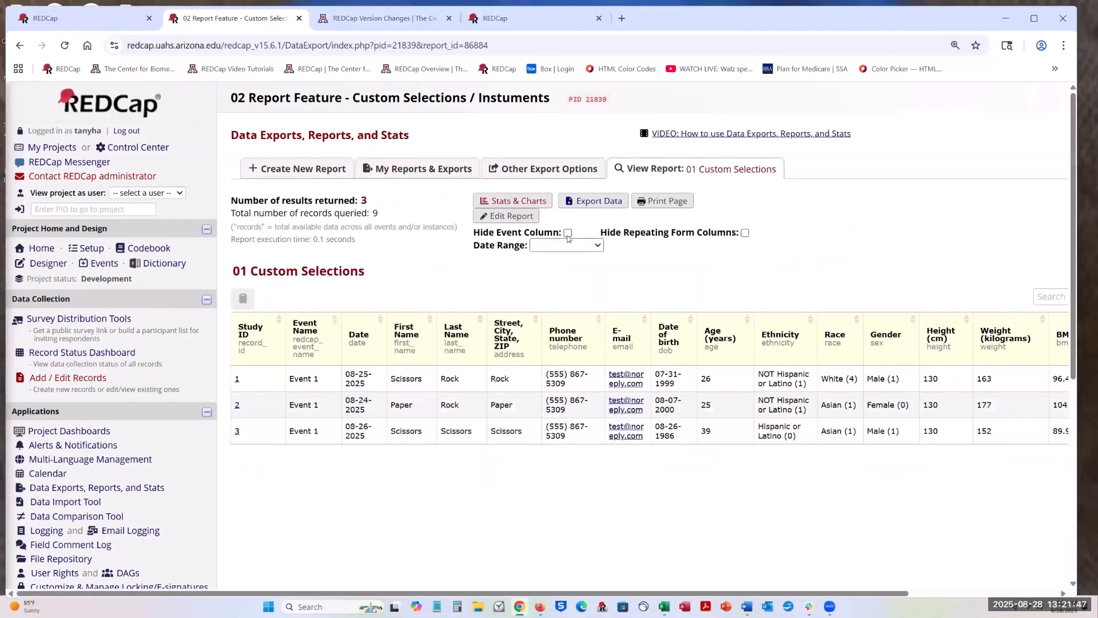
left_click(568, 233)
left_click(745, 233)
left_click(551, 245)
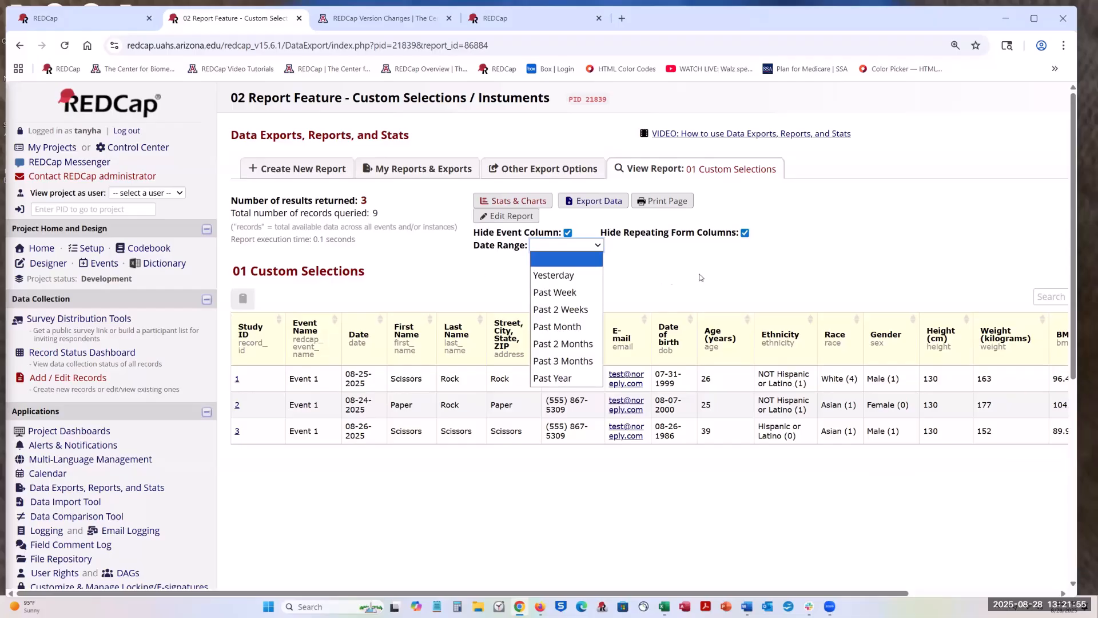
left_click(538, 245)
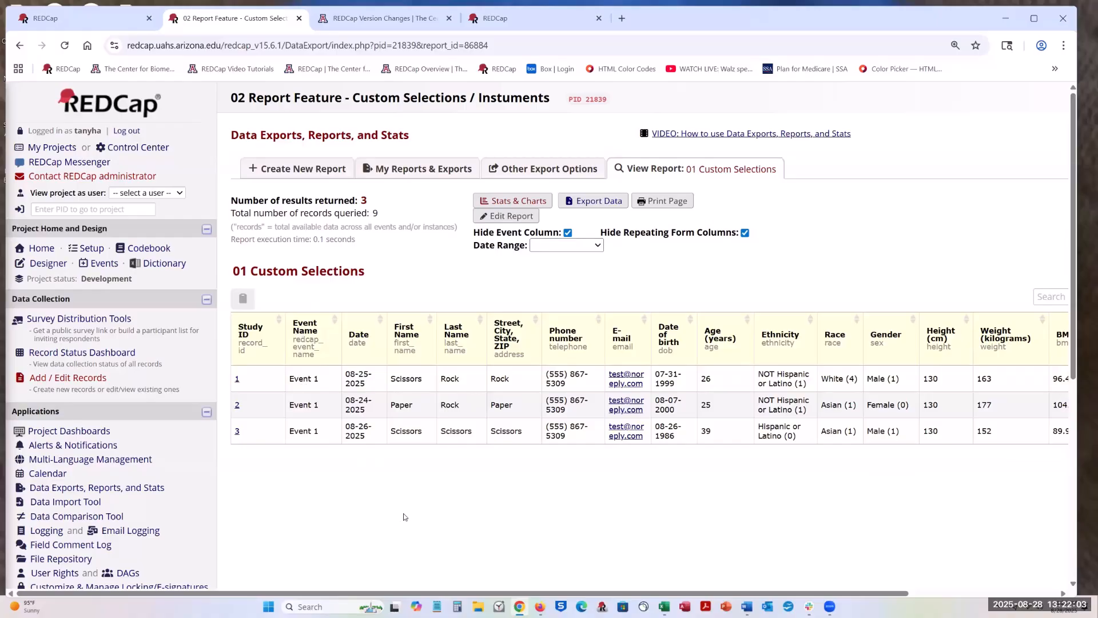
Step: Open 01 Custom Selections for editing and examine its Report Tweaks options, switching Combine rows representing the same record on and off
left_click(507, 216)
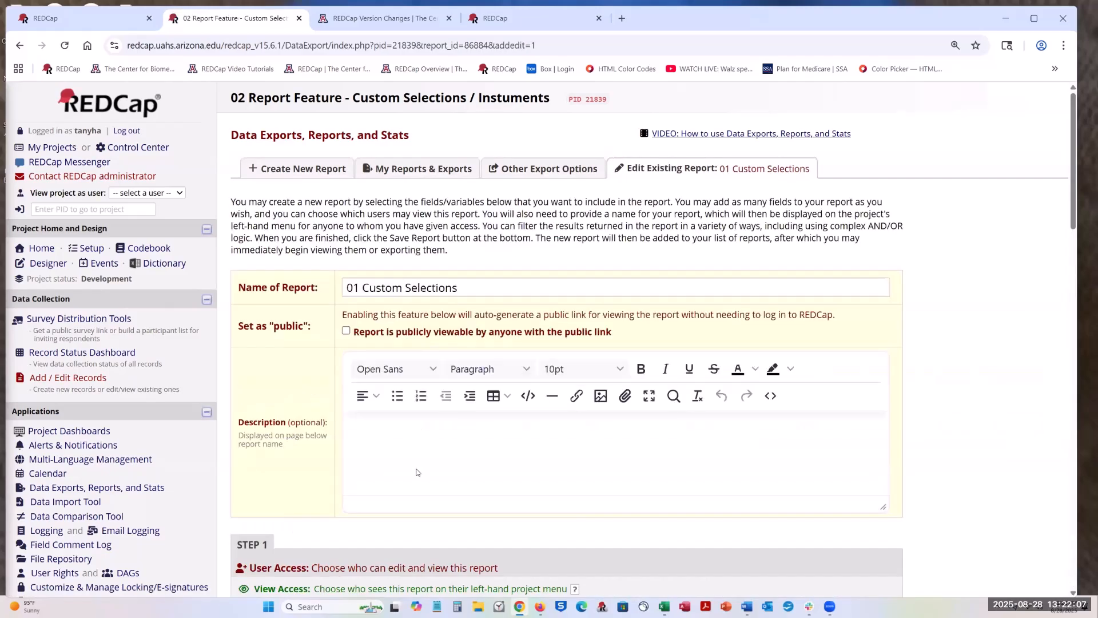
scroll(417, 471, "down", 3)
scroll(416, 471, "down", 13)
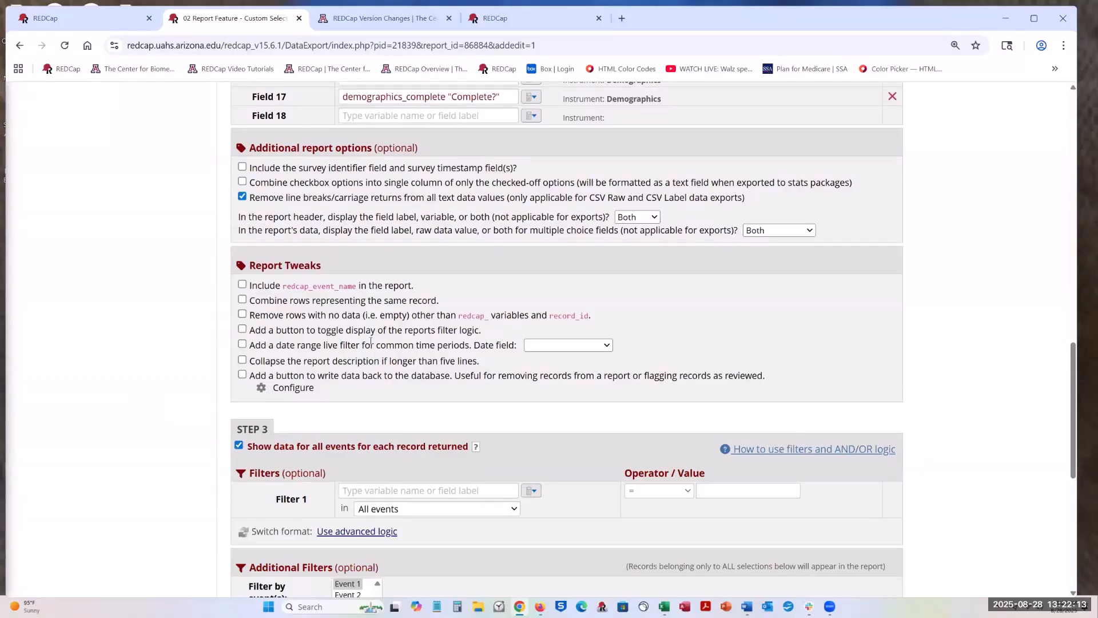
left_click(242, 300)
scroll(346, 349, "up", 1)
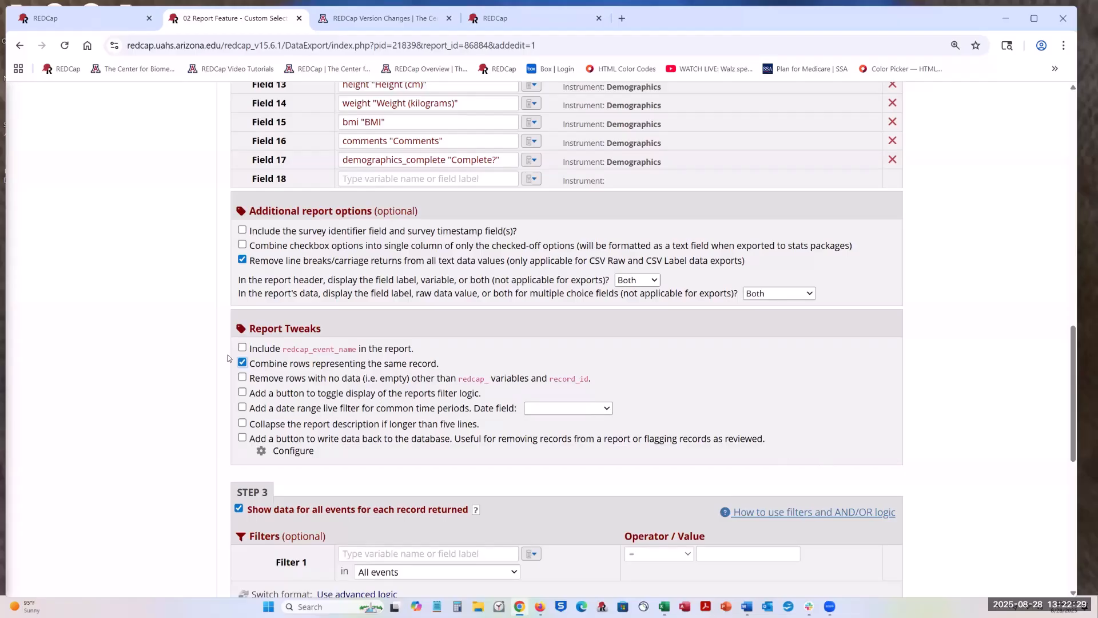
left_click(242, 364)
scroll(128, 375, "up", 8)
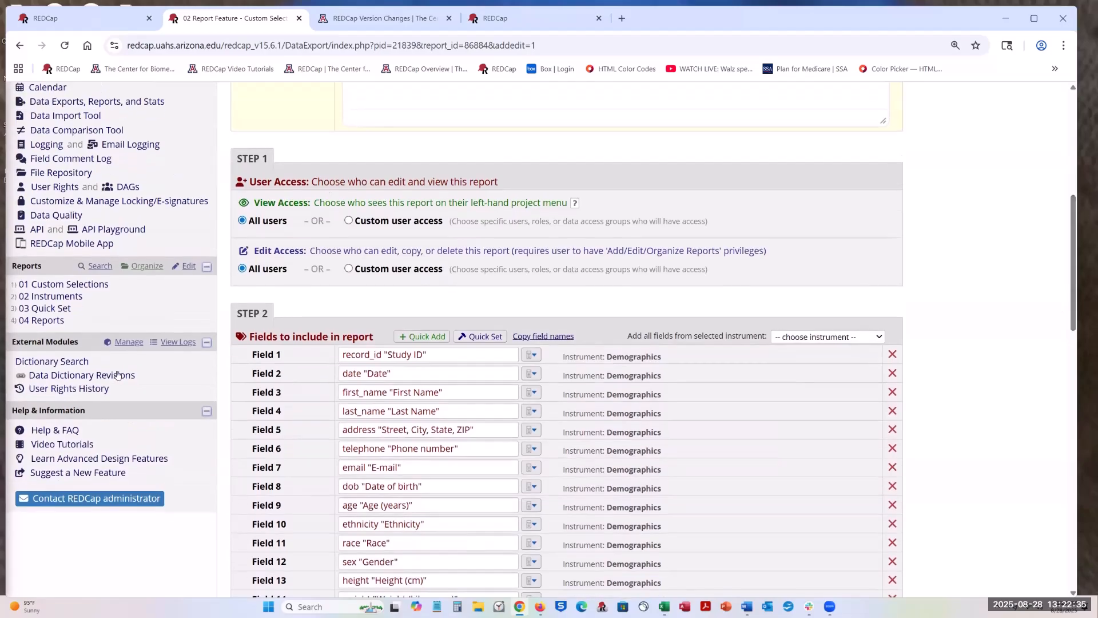
Step: Disable the Report Tweaks v1.2.10 external module for the current project
left_click(123, 342)
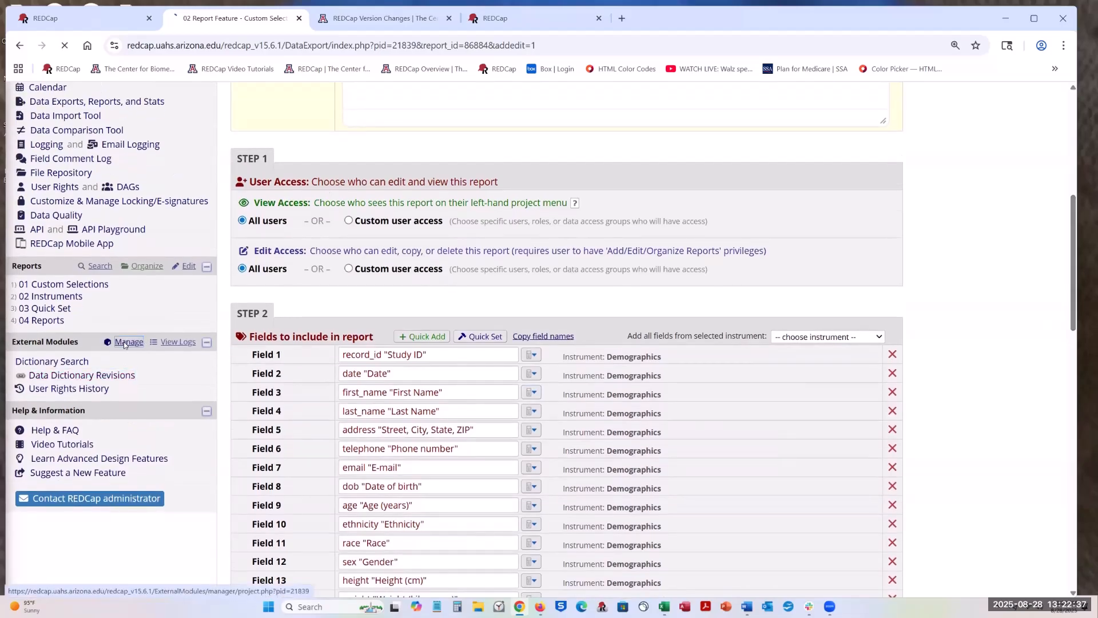
scroll(438, 446, "down", 3)
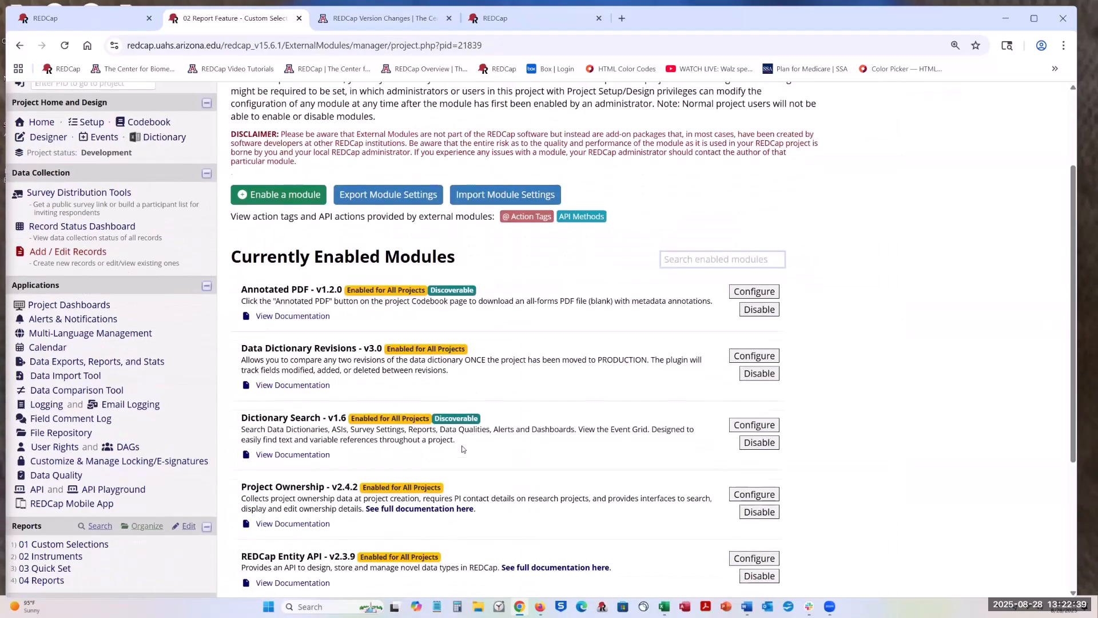
scroll(438, 446, "down", 2)
scroll(103, 295, "up", 5)
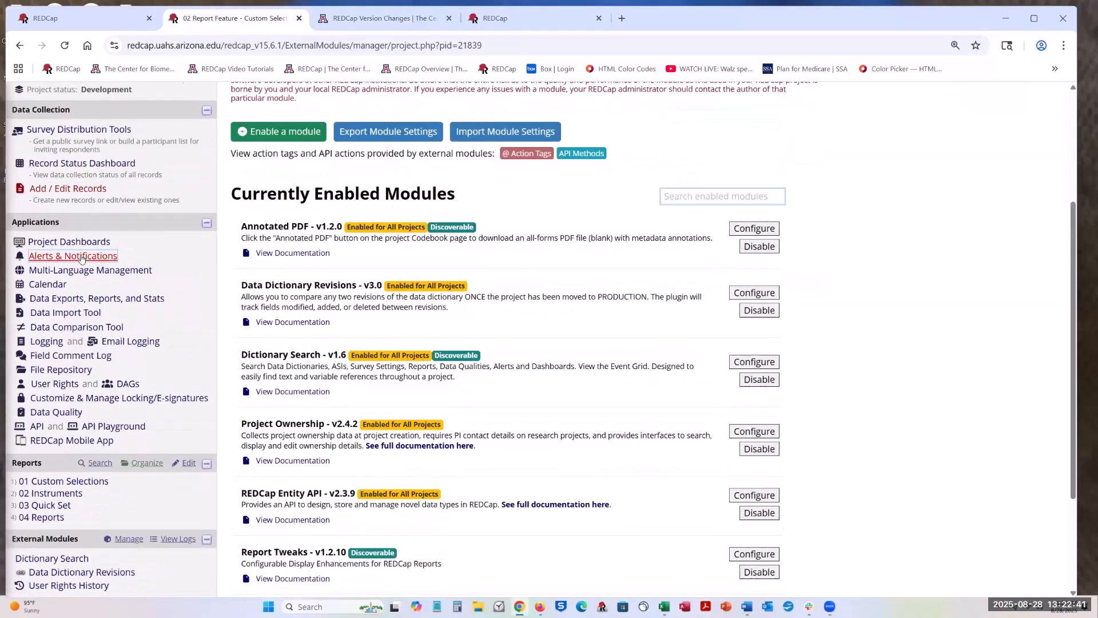
scroll(104, 294, "down", 6)
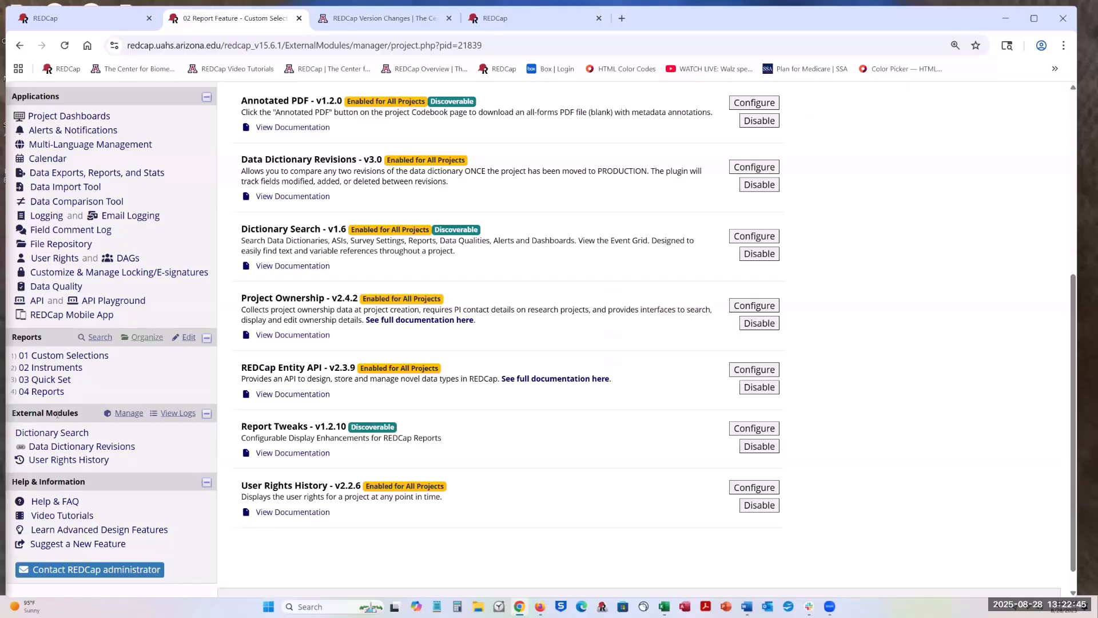
left_click(760, 448)
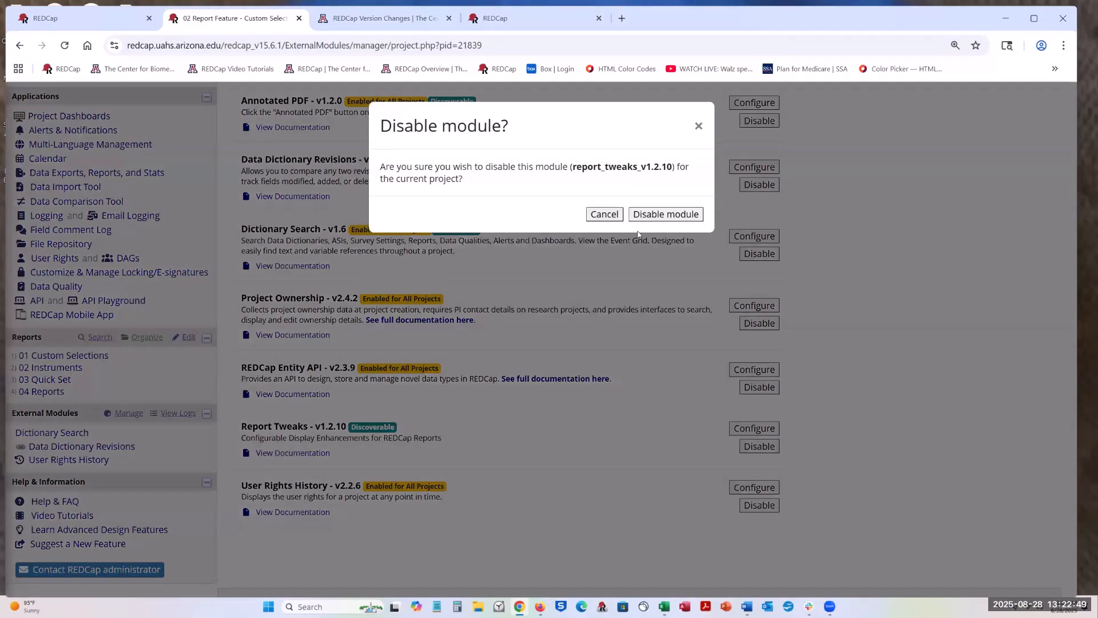
left_click(664, 216)
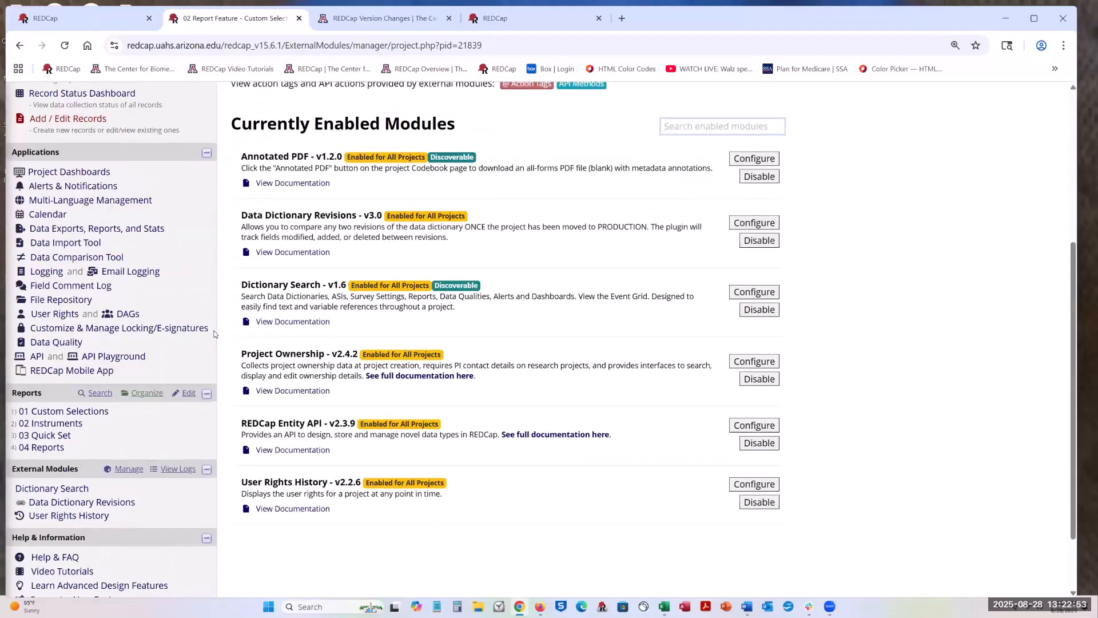
Step: Return to the list of saved reports and view the 01 Custom Selections report again
scroll(171, 327, "up", 3)
left_click(83, 280)
left_click(131, 418)
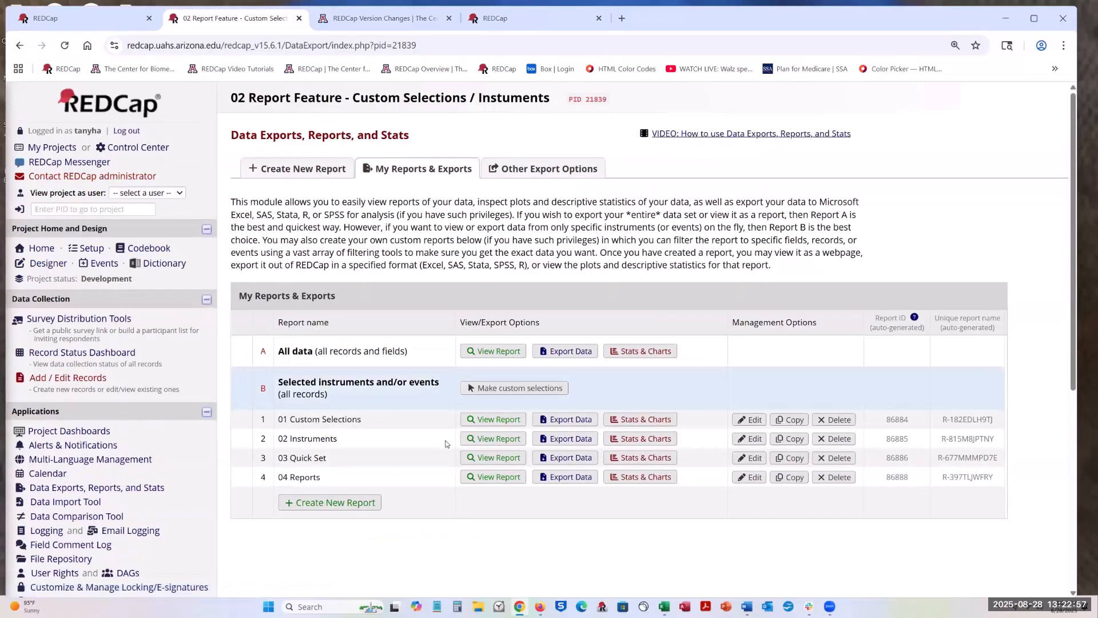
left_click(499, 420)
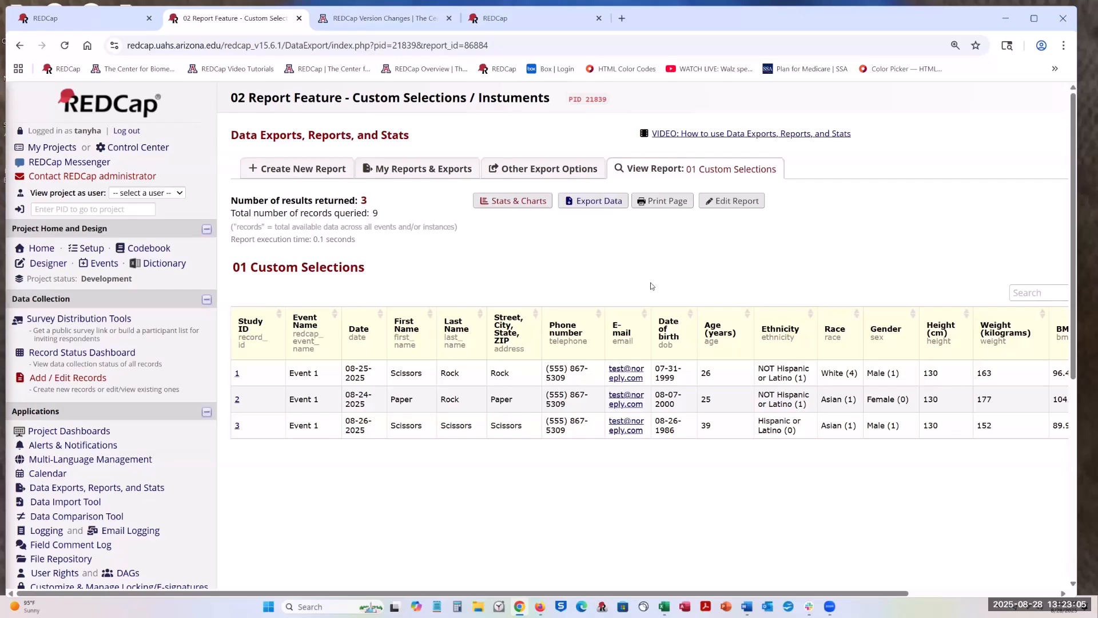
Step: Open 01 Custom Selections for editing, examine its additional report options and filter sections, and return to the list of saved reports
left_click(723, 202)
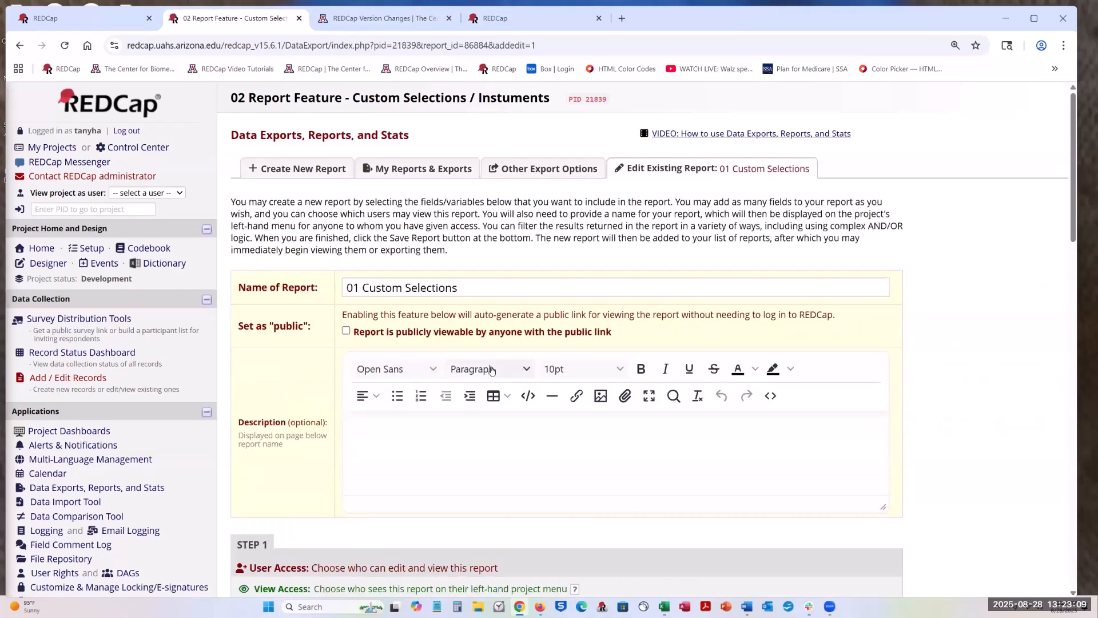
scroll(491, 369, "down", 15)
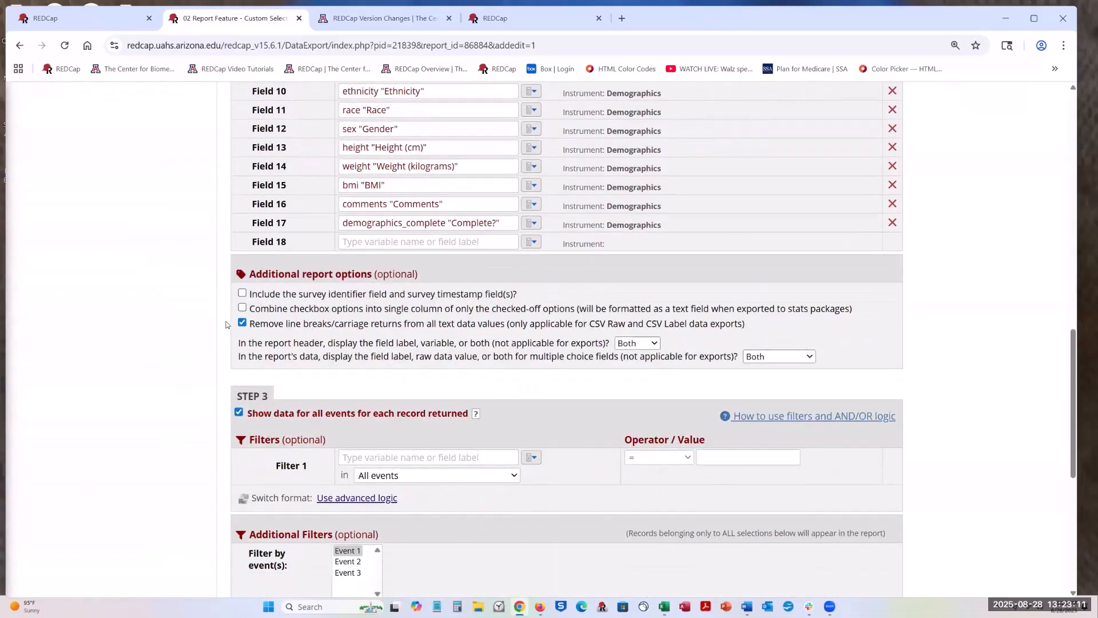
scroll(285, 325, "down", 2)
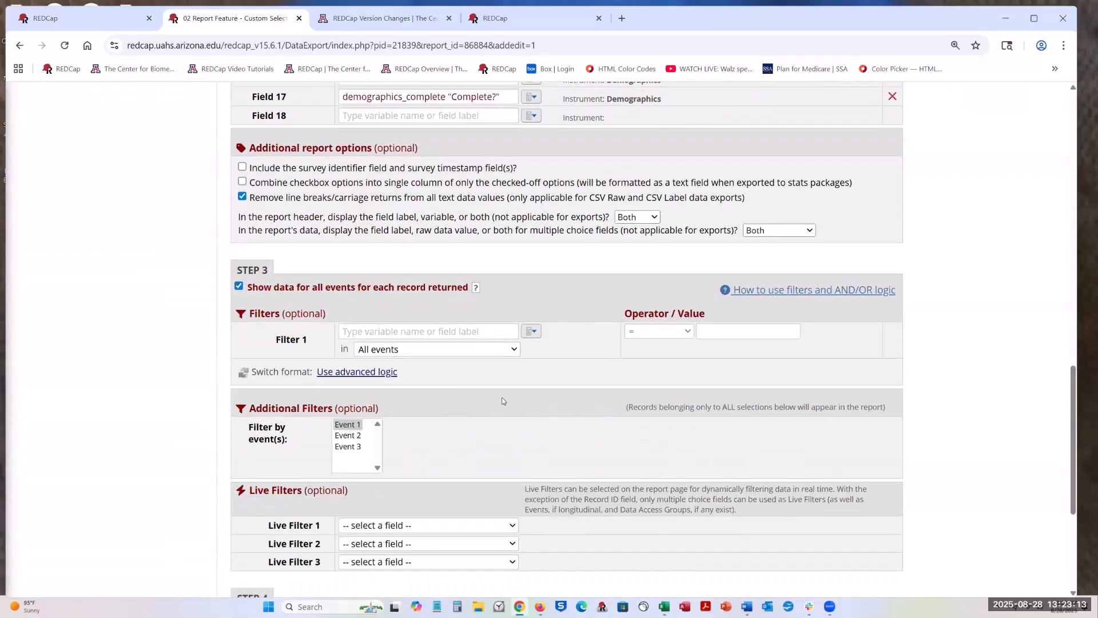
scroll(503, 400, "up", 1)
scroll(503, 398, "up", 15)
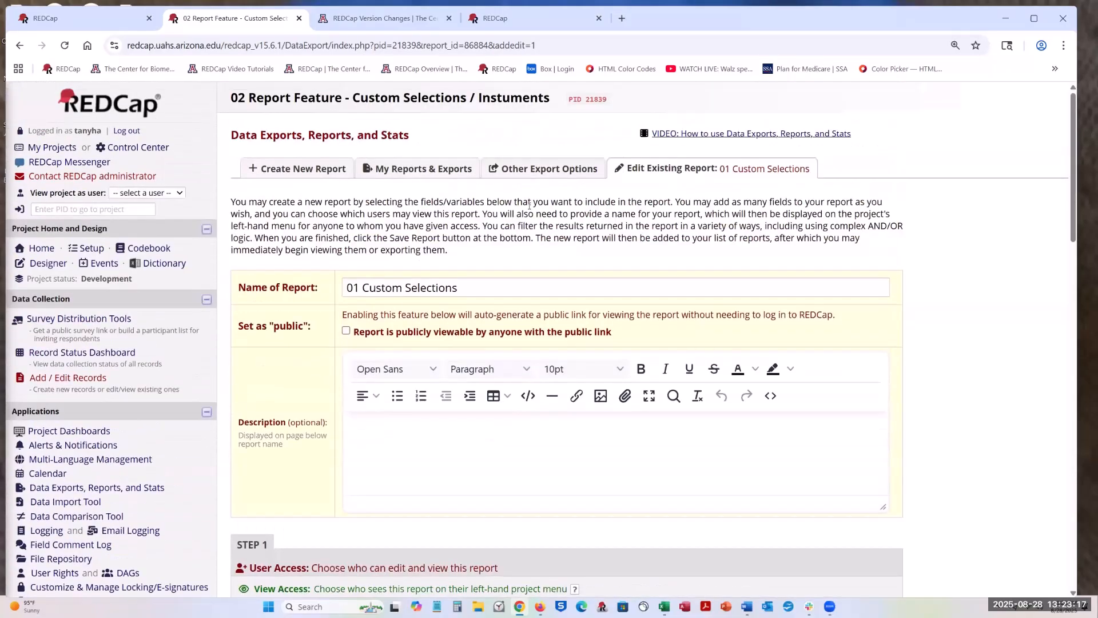
left_click(418, 174)
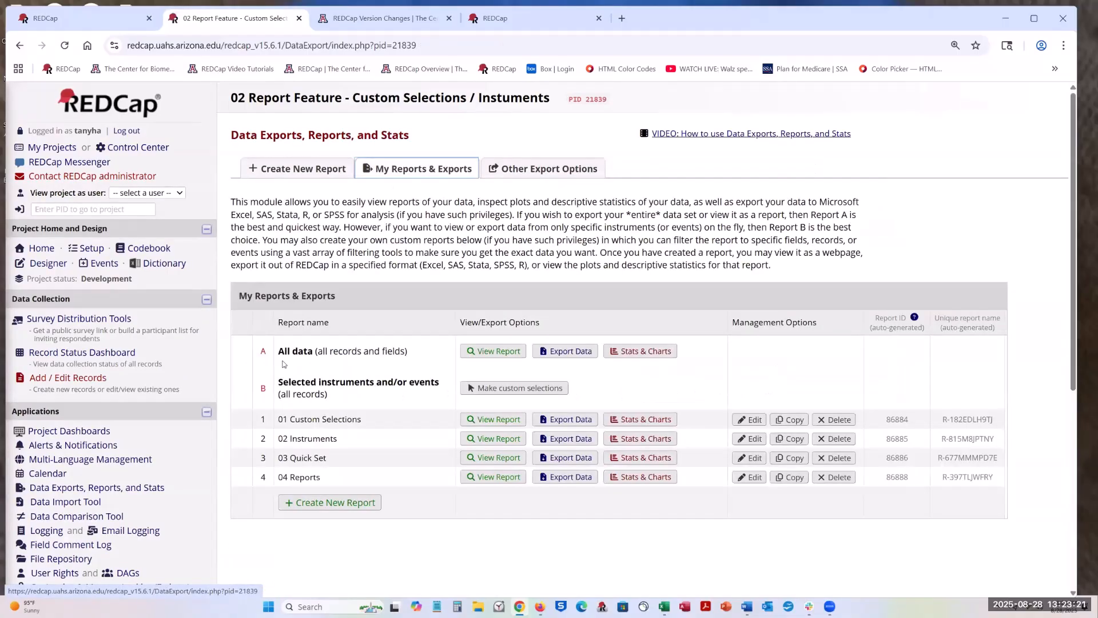
Step: Make custom selections of the Note to File instrument and Event 3 for all records, and view the resulting report
left_click(498, 389)
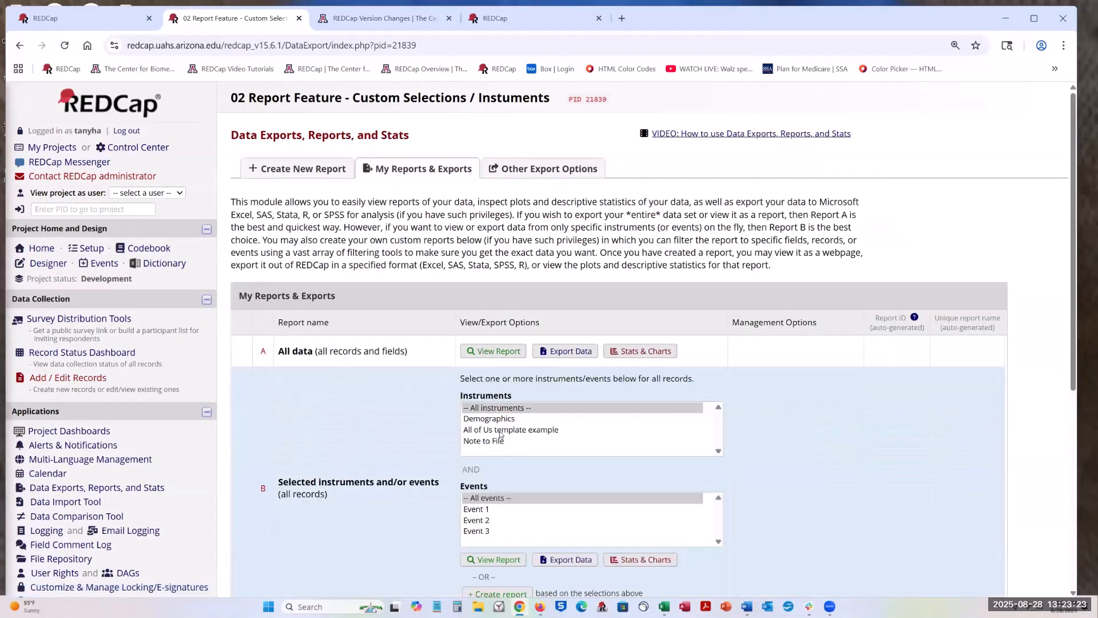
scroll(592, 428, "down", 2)
left_click(480, 316)
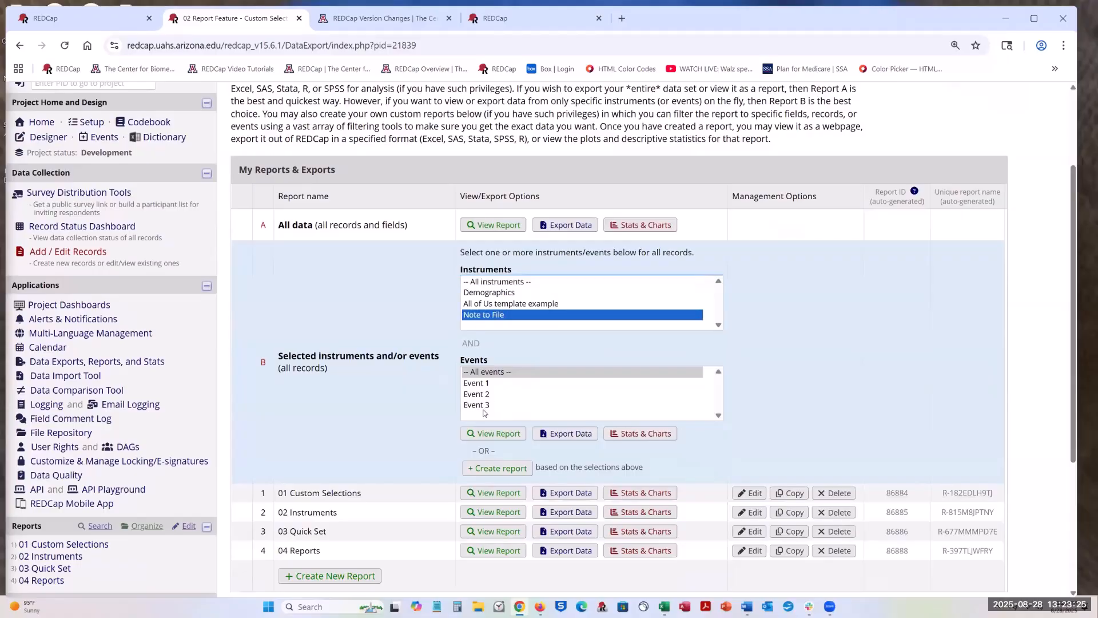
left_click(481, 407)
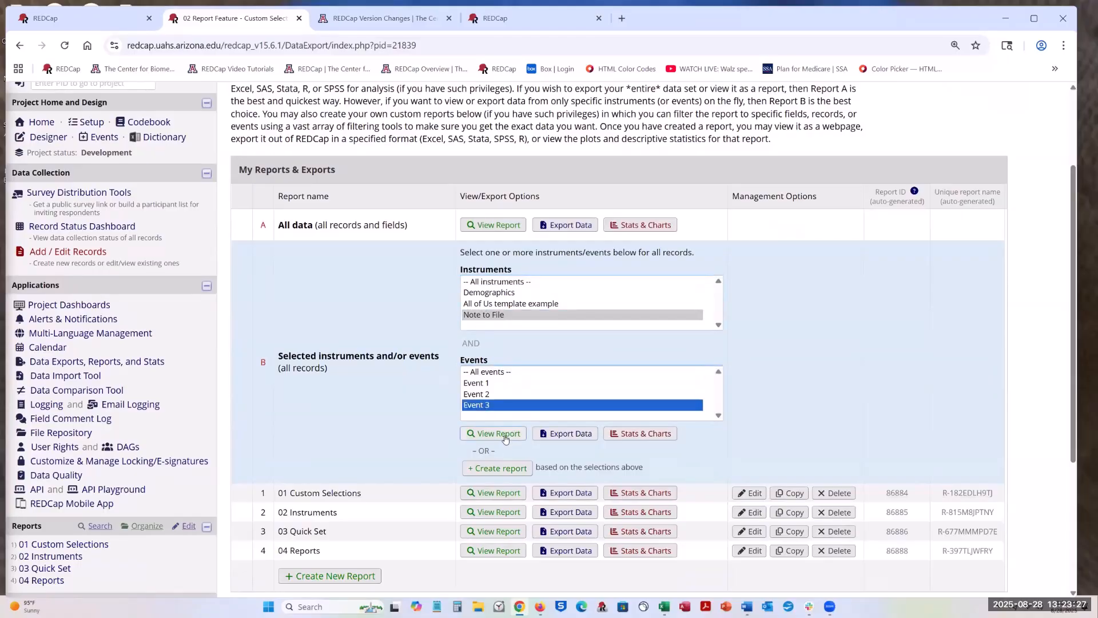
left_click(503, 437)
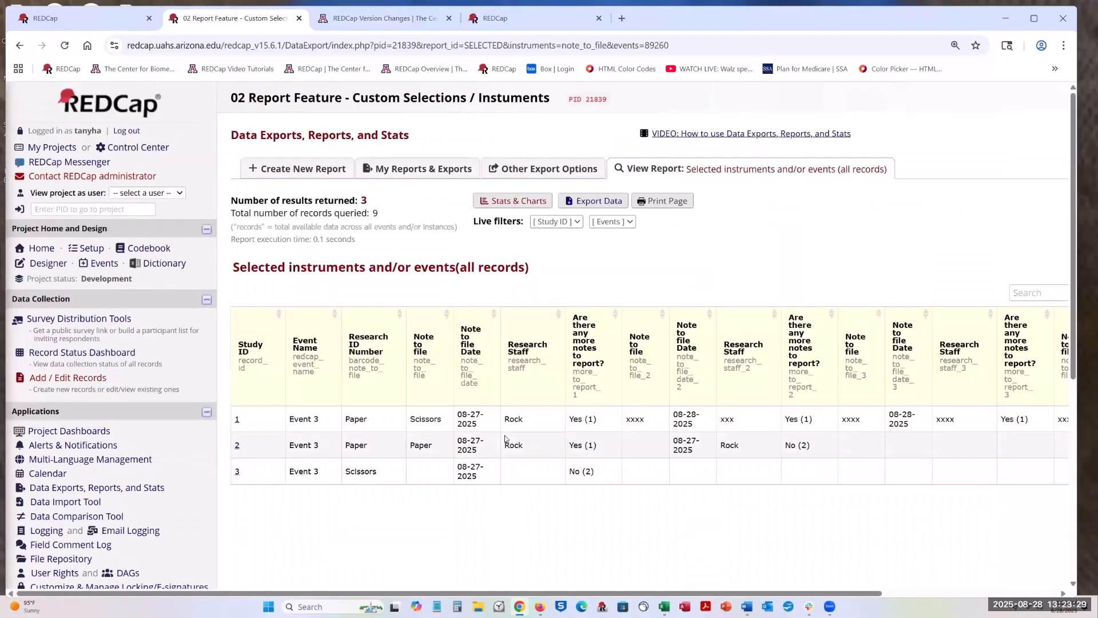
Step: Set the report's live filters to Study ID 1 and Event 1
left_click(548, 223)
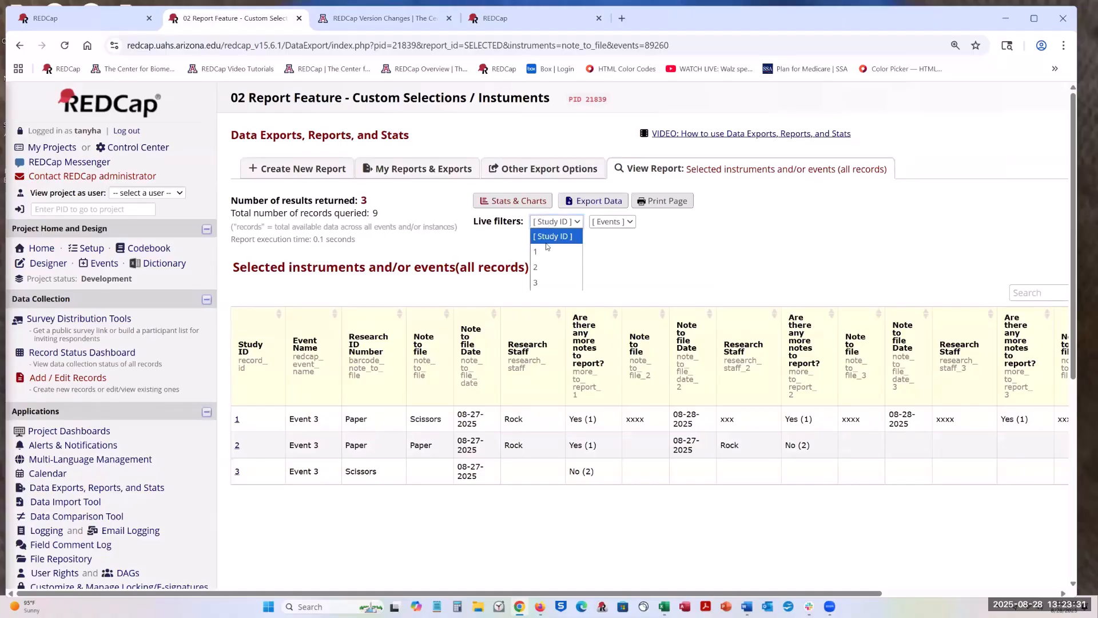
left_click(546, 252)
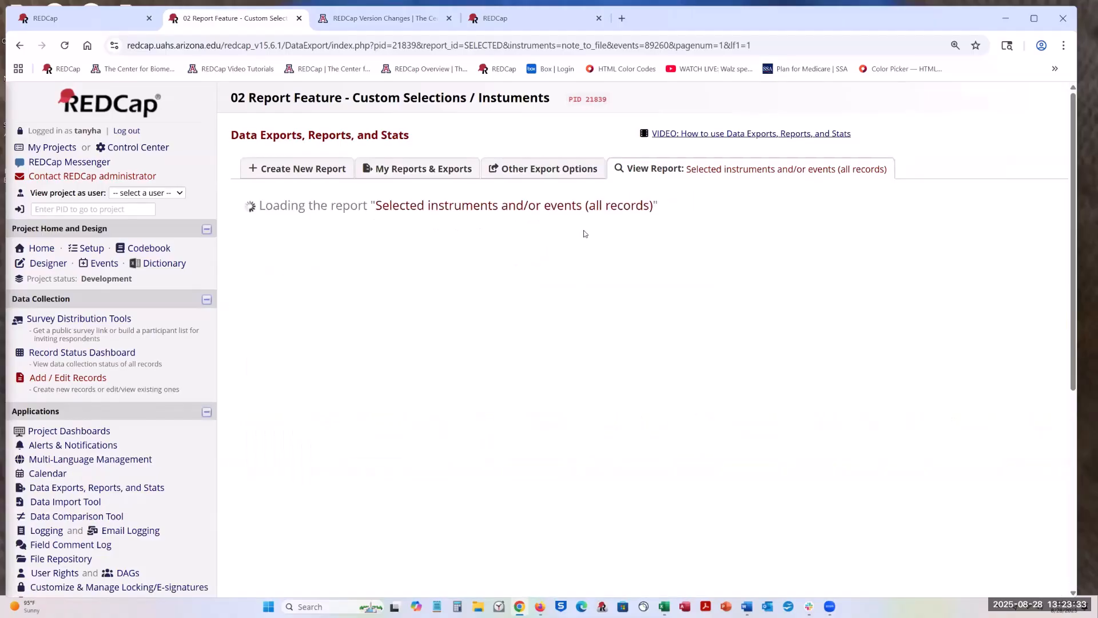
left_click(613, 224)
left_click(610, 252)
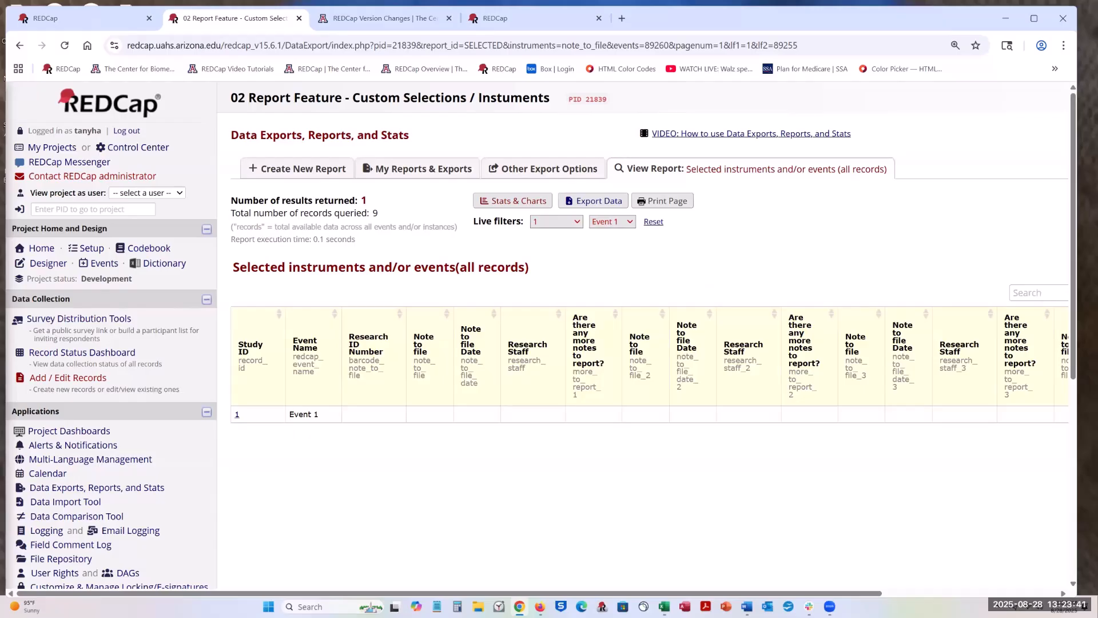
key("alt+Tab")
scroll(68, 400, "down", 1)
scroll(625, 308, "up", 1)
scroll(98, 421, "down", 3)
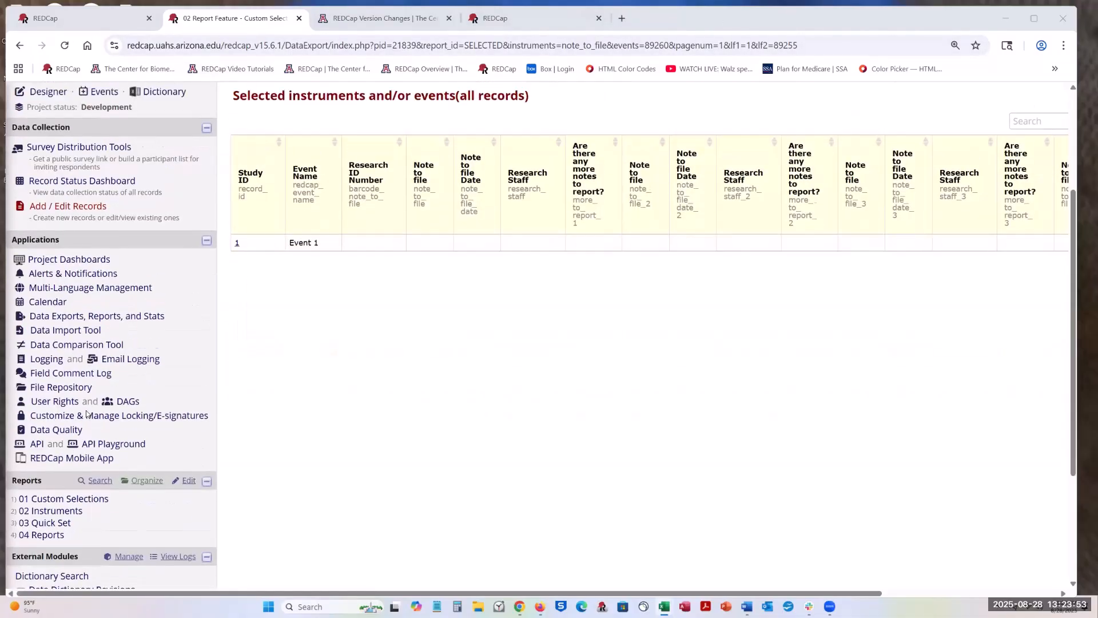
scroll(237, 411, "up", 3)
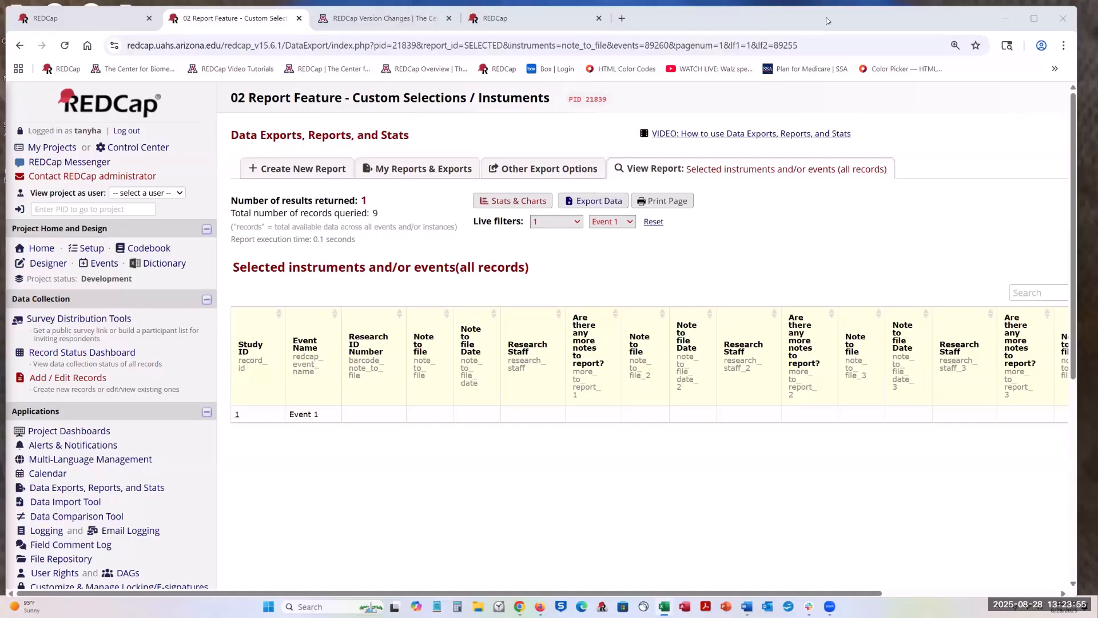
left_click_drag(833, 21, 844, 22)
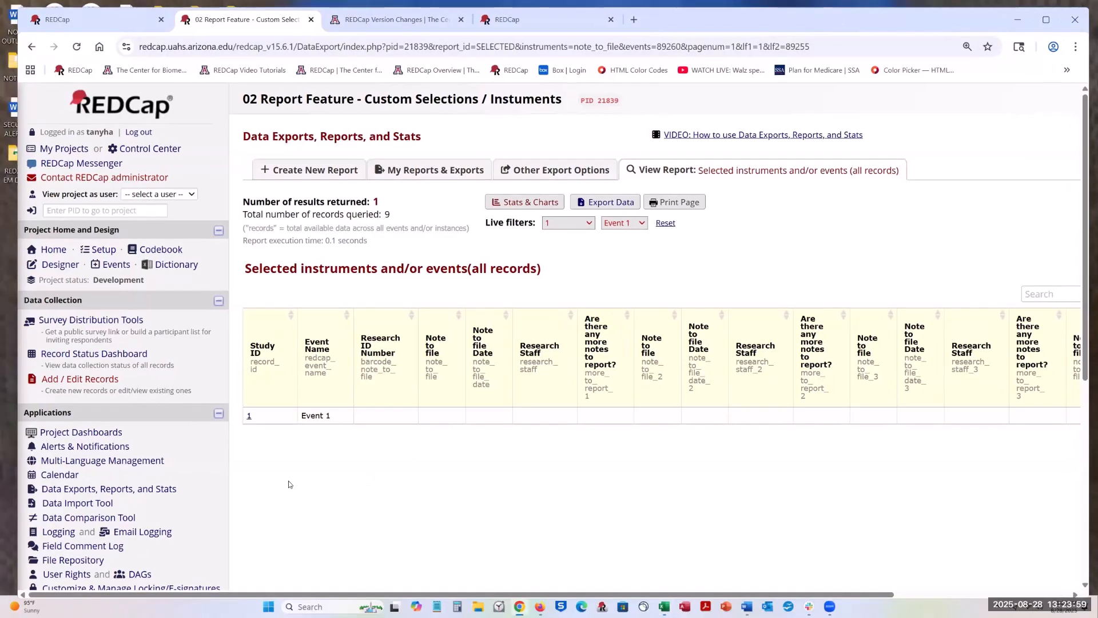
Step: Return to the list of saved reports and open the project's Record Status Dashboard
left_click(405, 173)
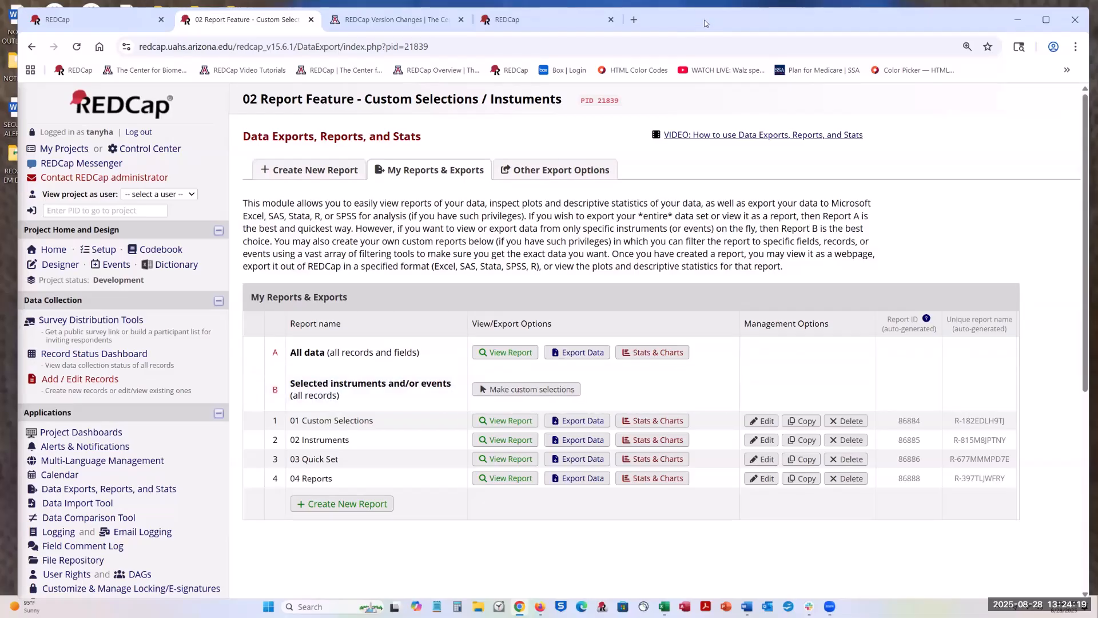
left_click_drag(703, 22, 694, 22)
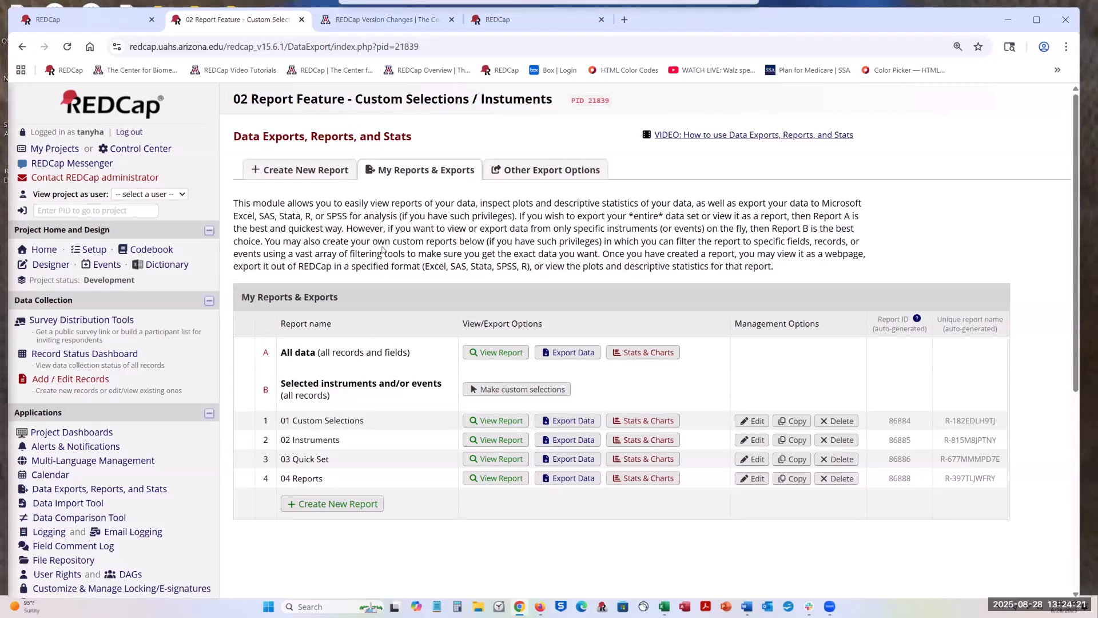
left_click(117, 359)
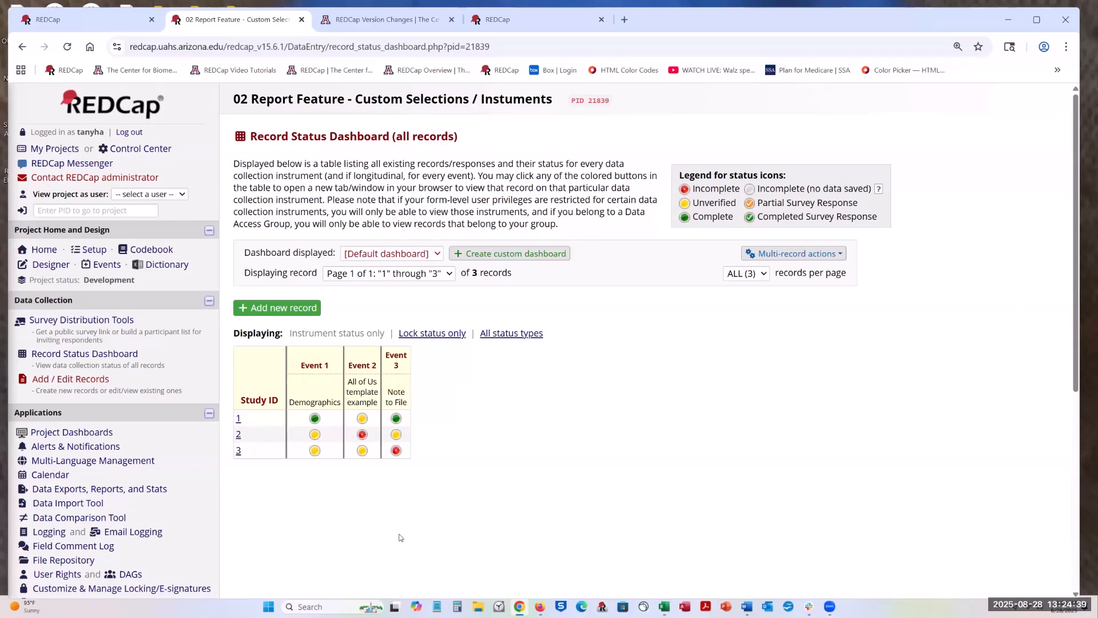
Step: Close the REDCap Version Changes page and the extra REDCap page, and switch to the My Projects list
left_click(451, 20)
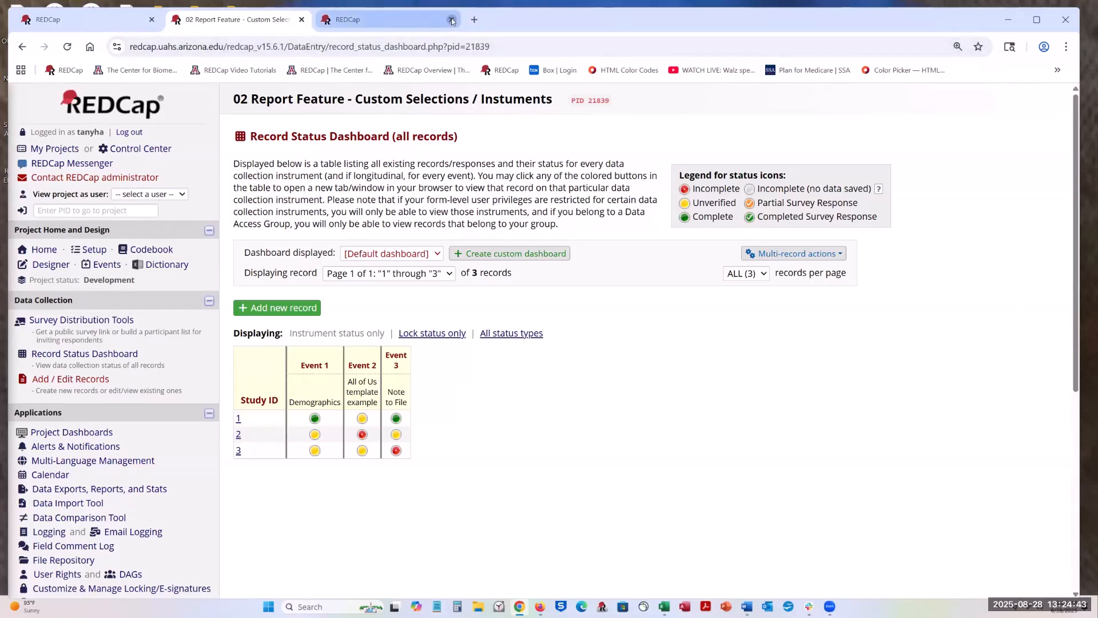
left_click(451, 19)
left_click(98, 25)
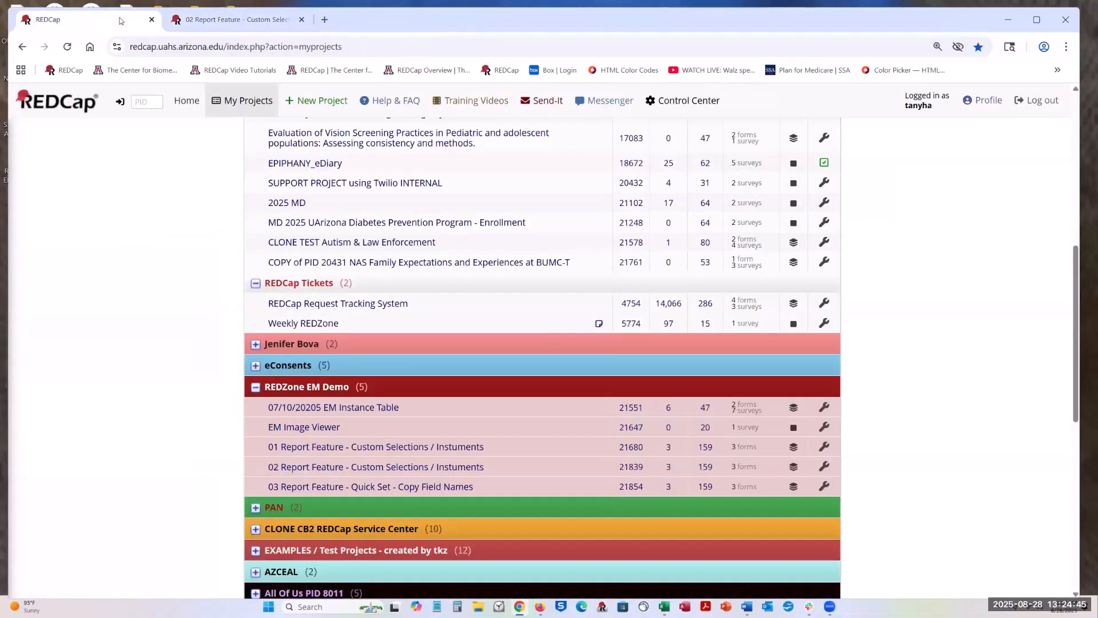
Step: Close the My Projects page and open the Logging page of the 02 Report Feature project
left_click(151, 19)
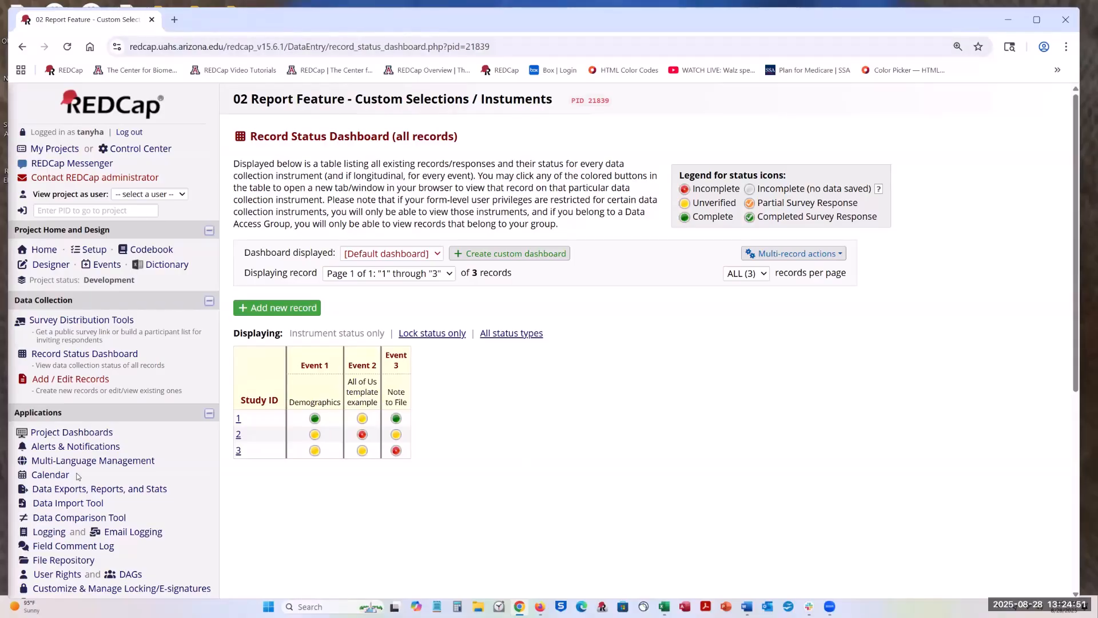
scroll(77, 478, "down", 2)
left_click(35, 406)
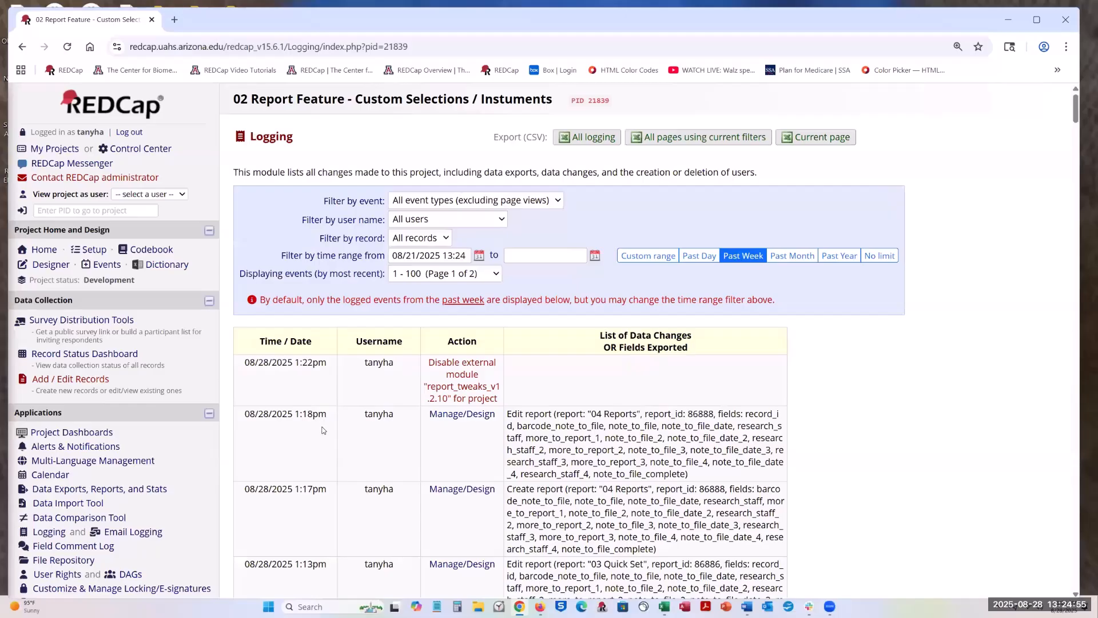
Step: Examine the project log's entries for report creation, edits, deletions and data exports, including the fields listed for each
scroll(1085, 568, "down", 2)
scroll(993, 526, "down", 1)
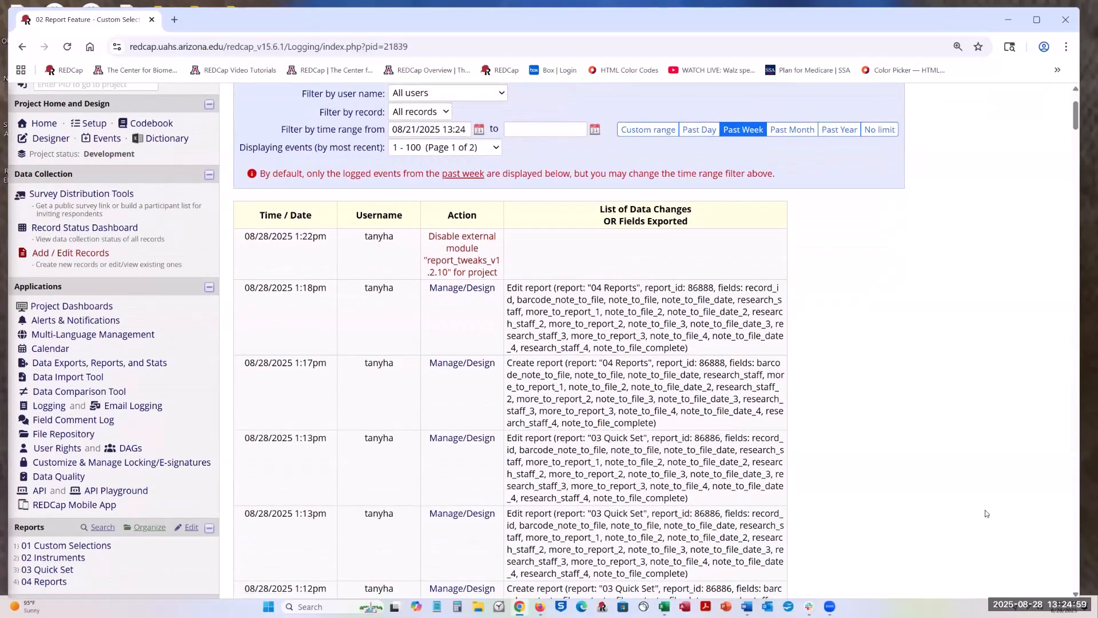
scroll(917, 472, "down", 2)
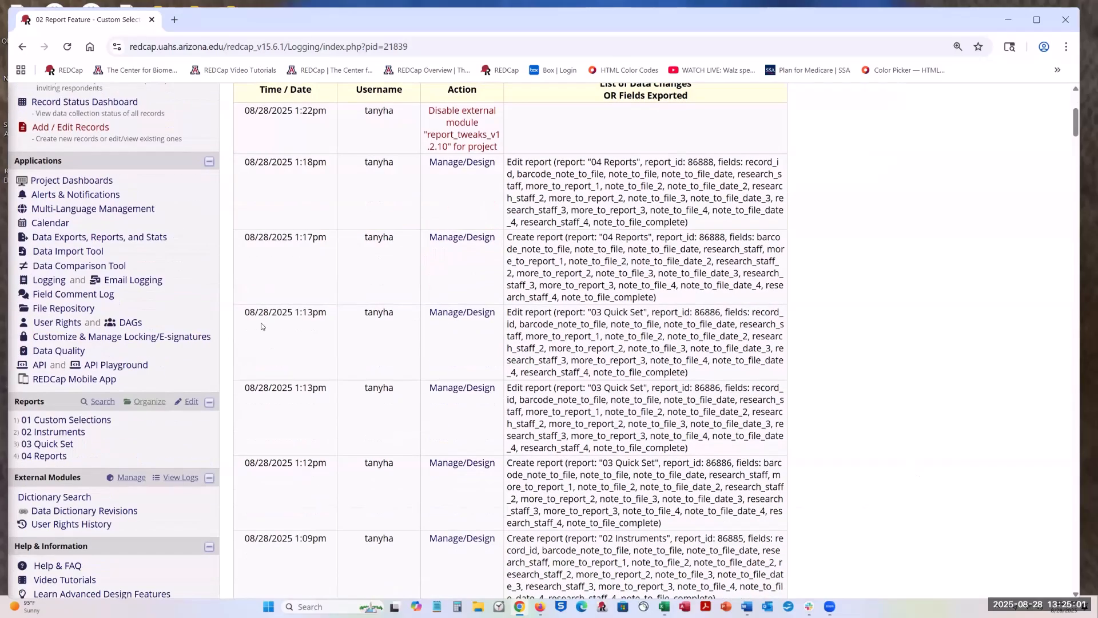
scroll(259, 327, "down", 1)
scroll(259, 327, "up", 2)
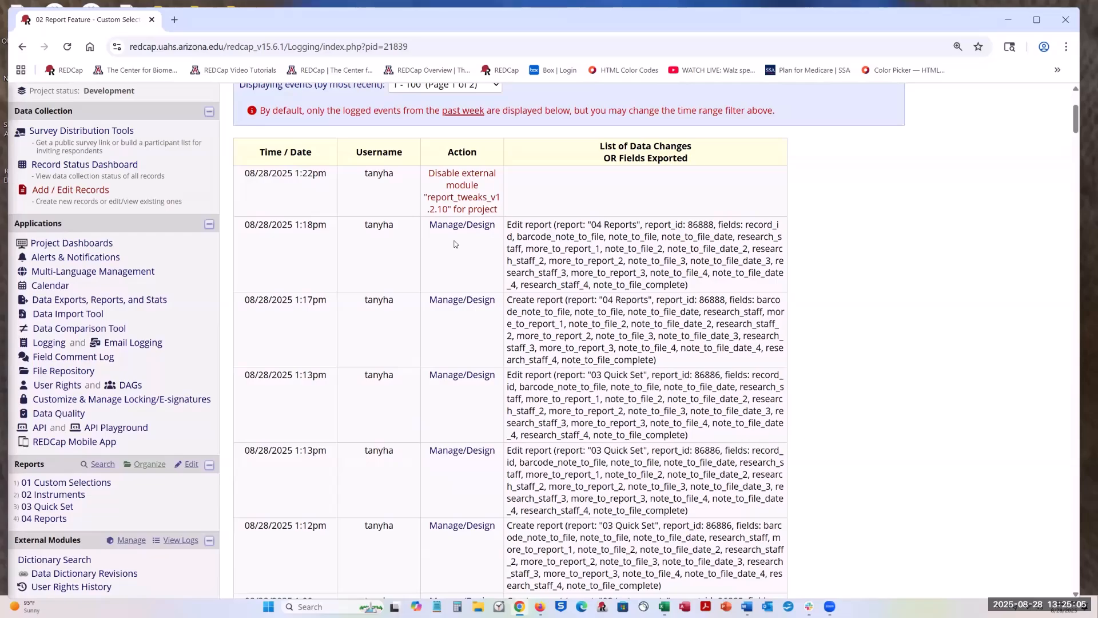
scroll(455, 244, "down", 20)
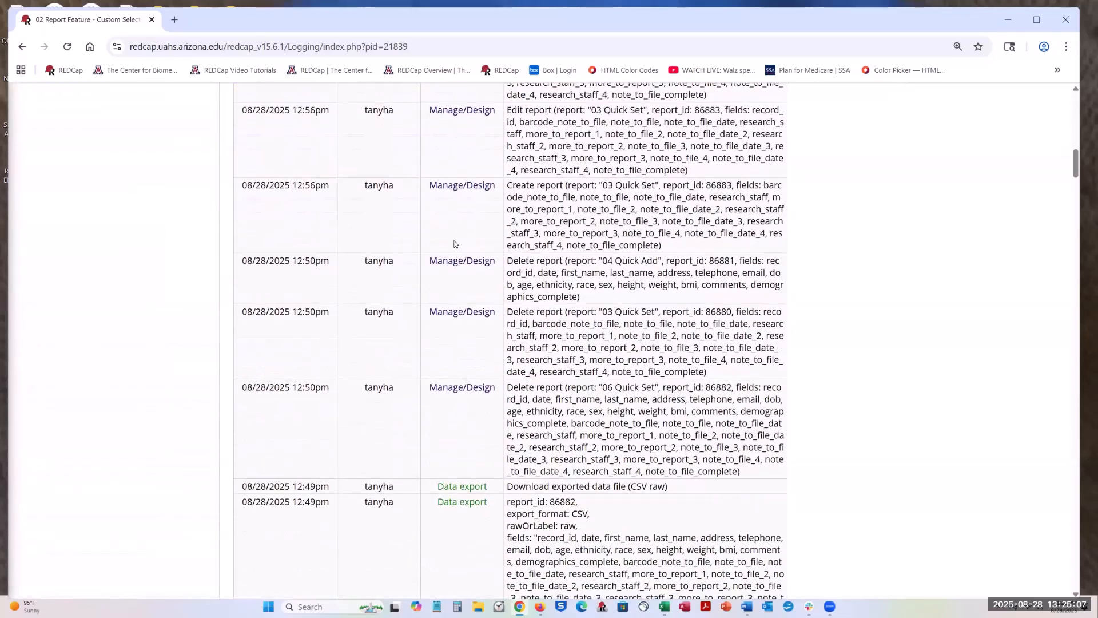
scroll(526, 354, "down", 5)
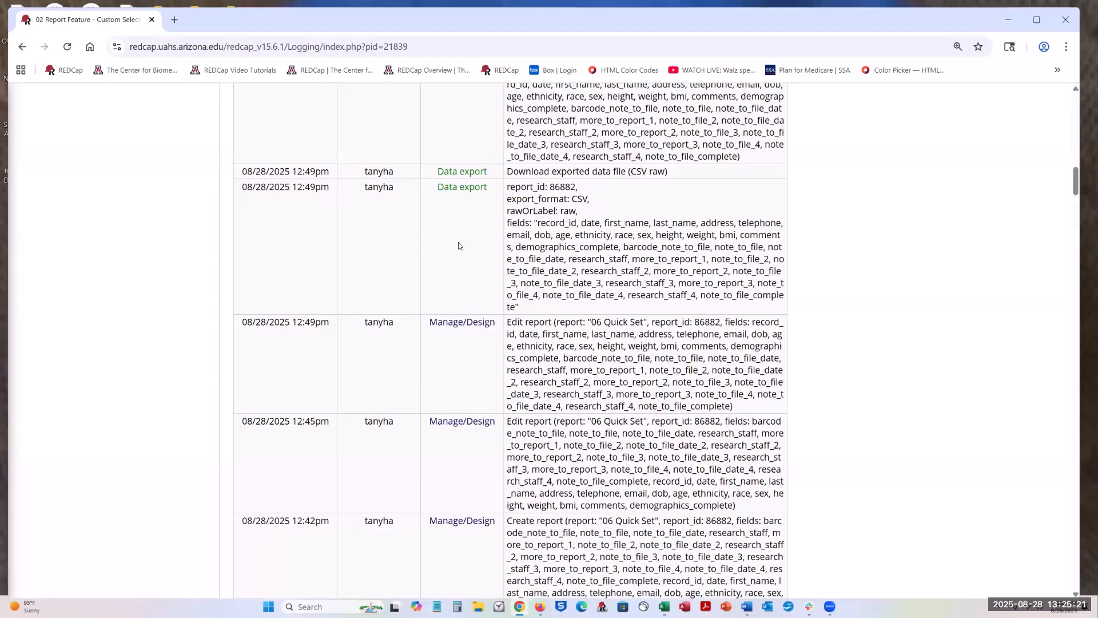
scroll(458, 246, "up", 20)
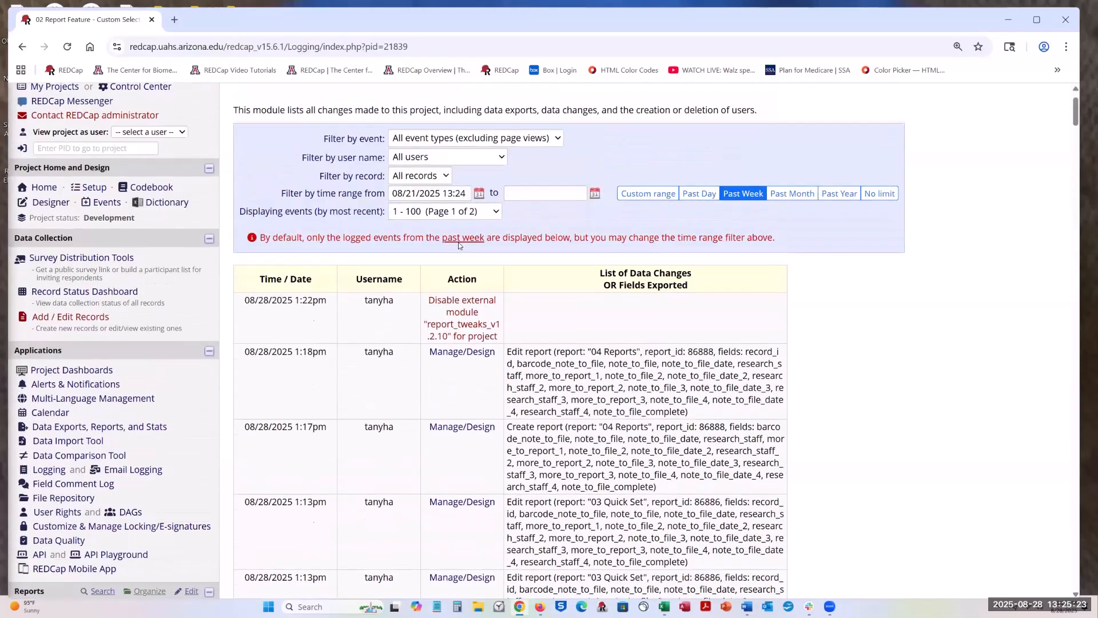
scroll(458, 242, "down", 6)
scroll(389, 251, "up", 2)
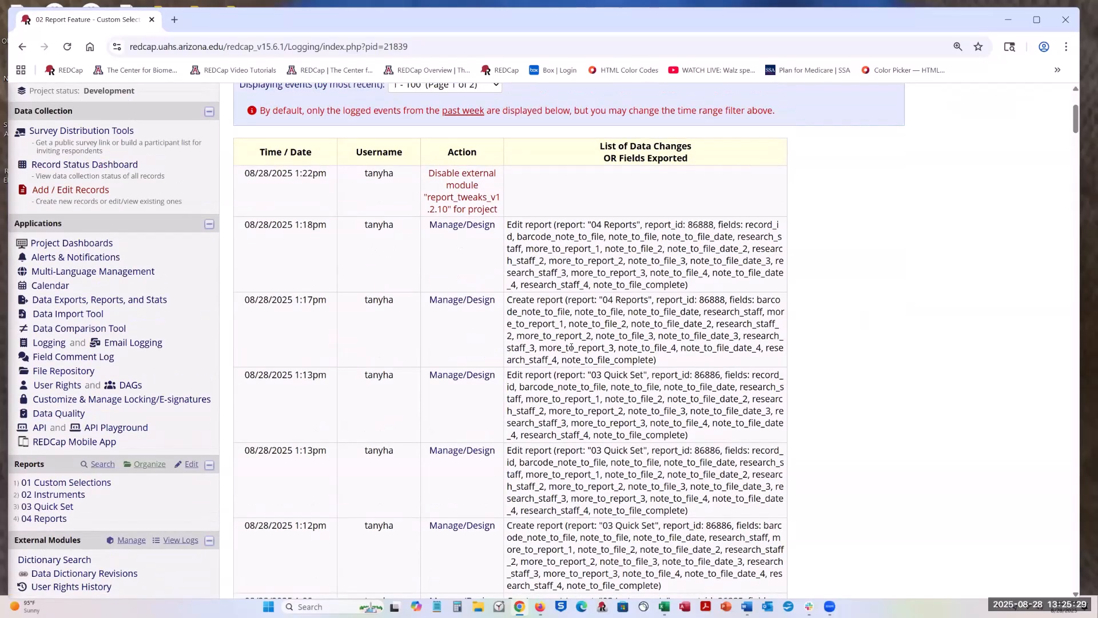
scroll(571, 347, "down", 7)
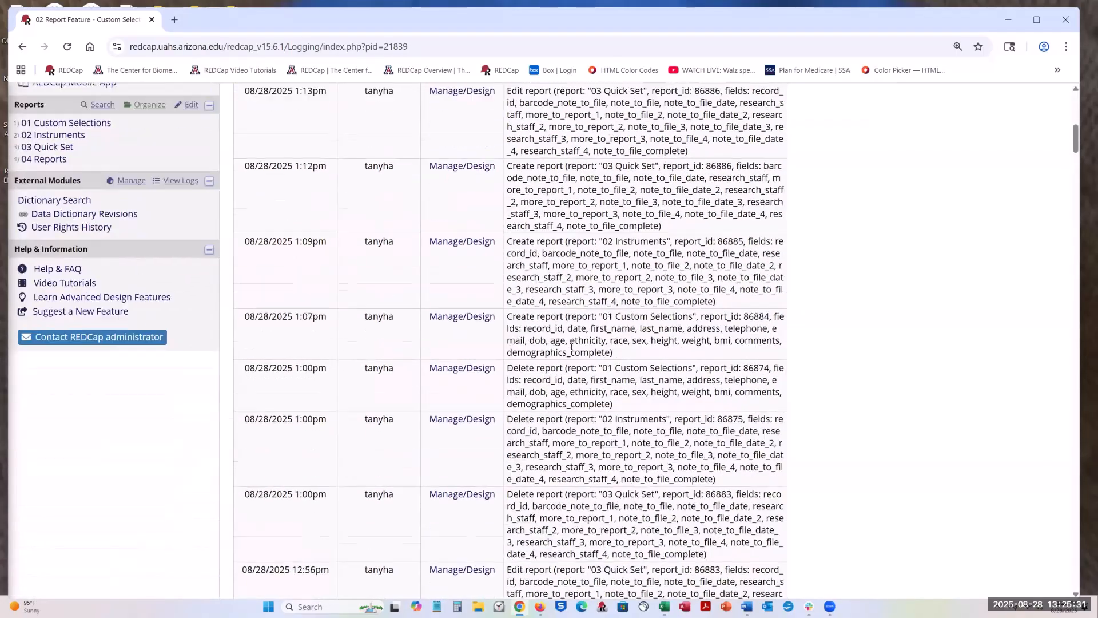
scroll(571, 347, "down", 10)
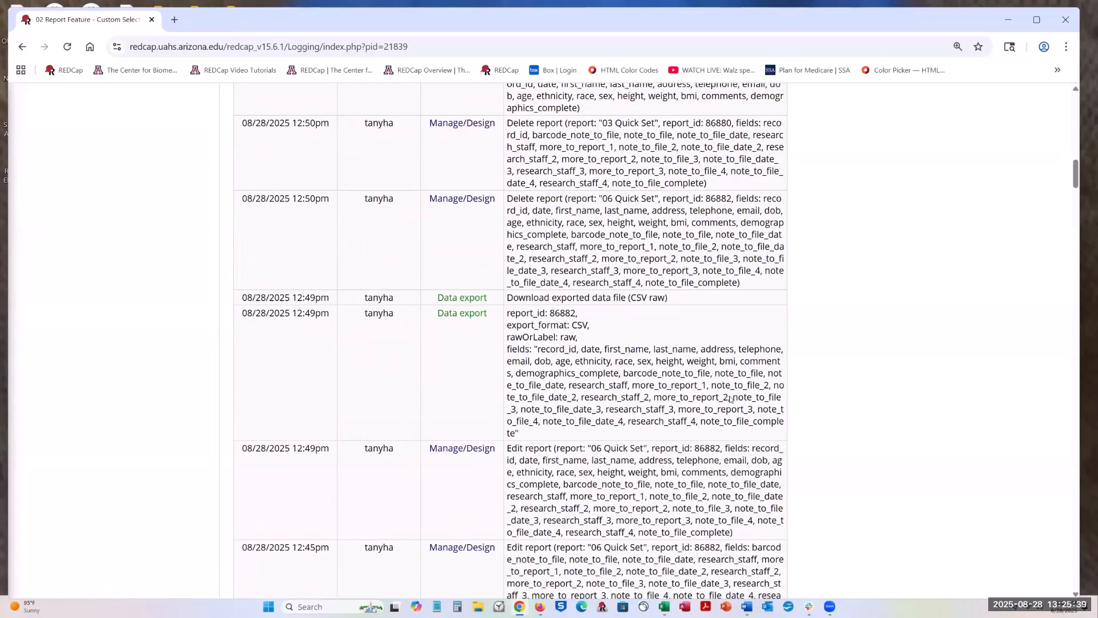
scroll(731, 399, "up", 20)
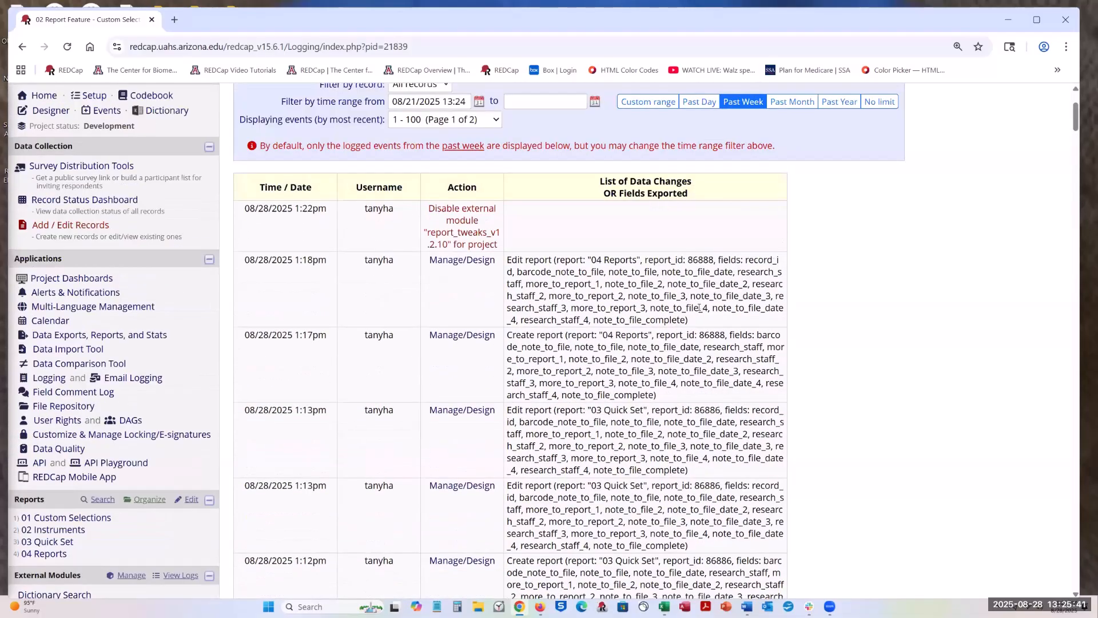
scroll(699, 309, "up", 3)
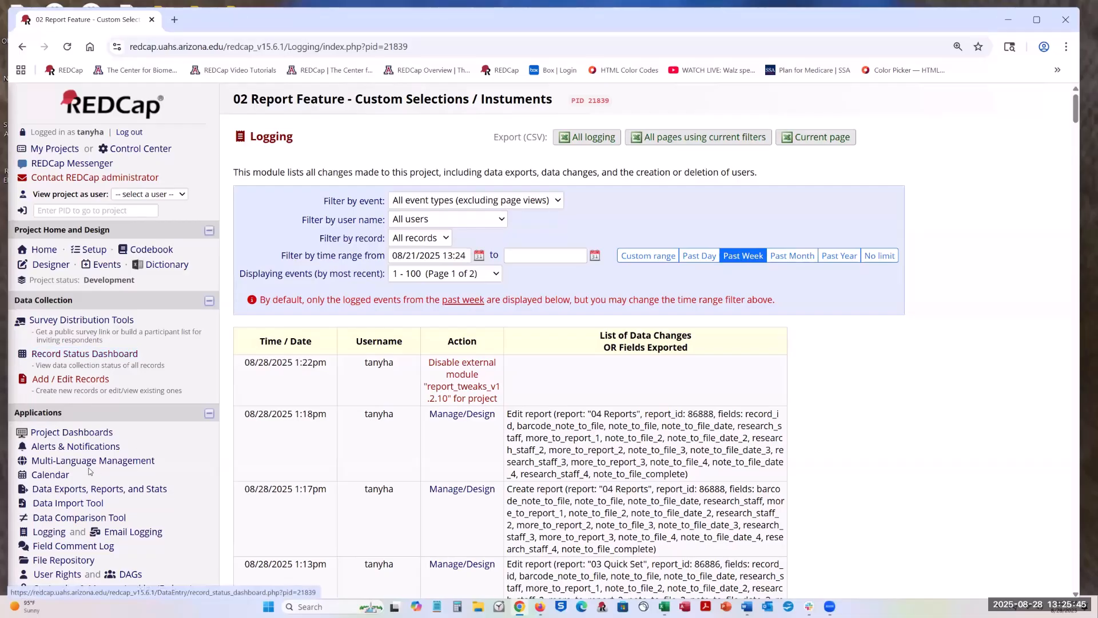
Step: View the 01 Custom Selections report and the 02 Instruments report from the list of saved reports
left_click(128, 492)
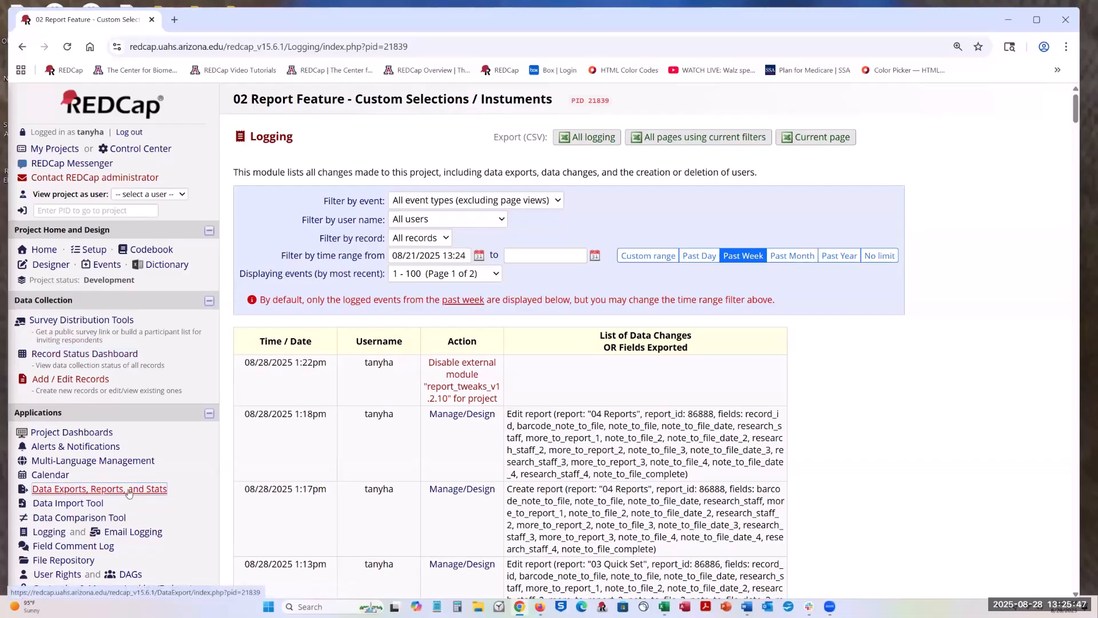
left_click(97, 494)
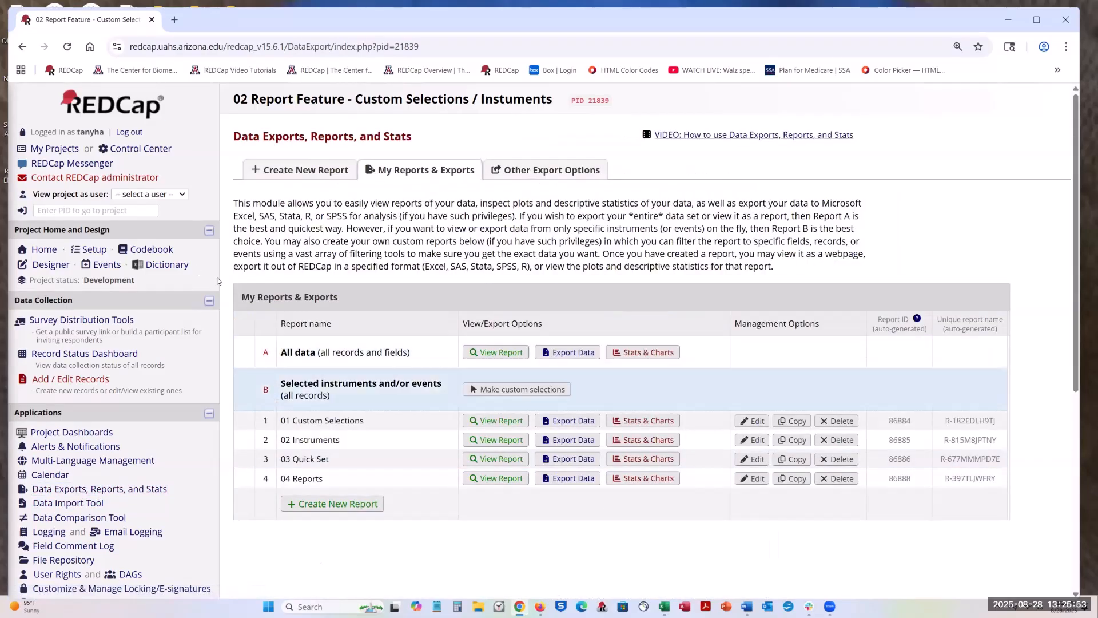
left_click(495, 422)
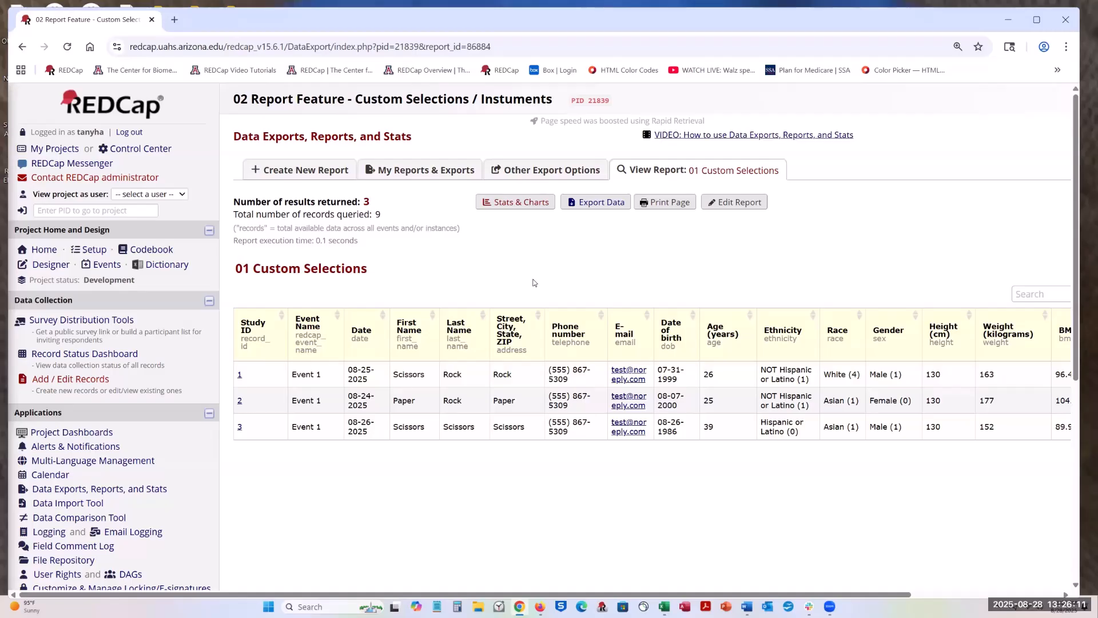
left_click(420, 172)
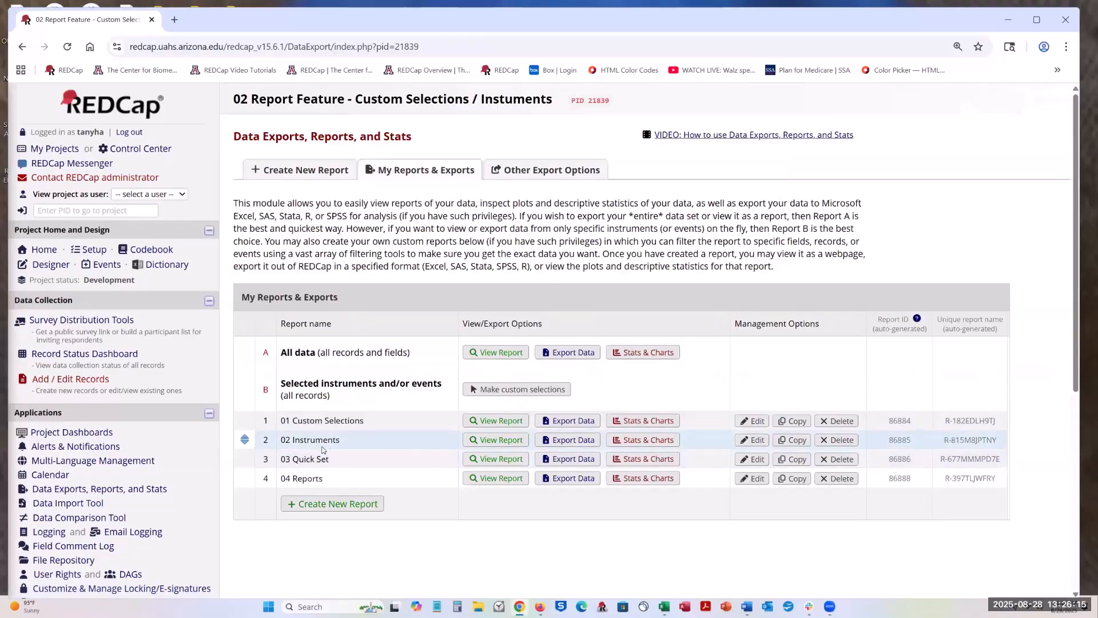
left_click(482, 441)
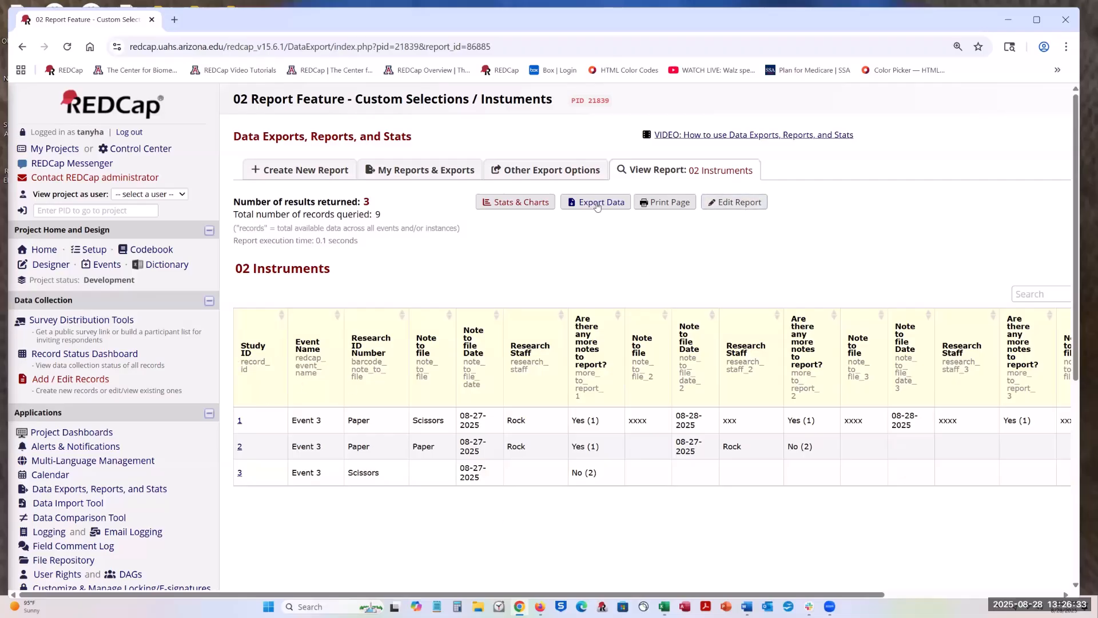
scroll(58, 382, "down", 2)
scroll(58, 382, "down", 2)
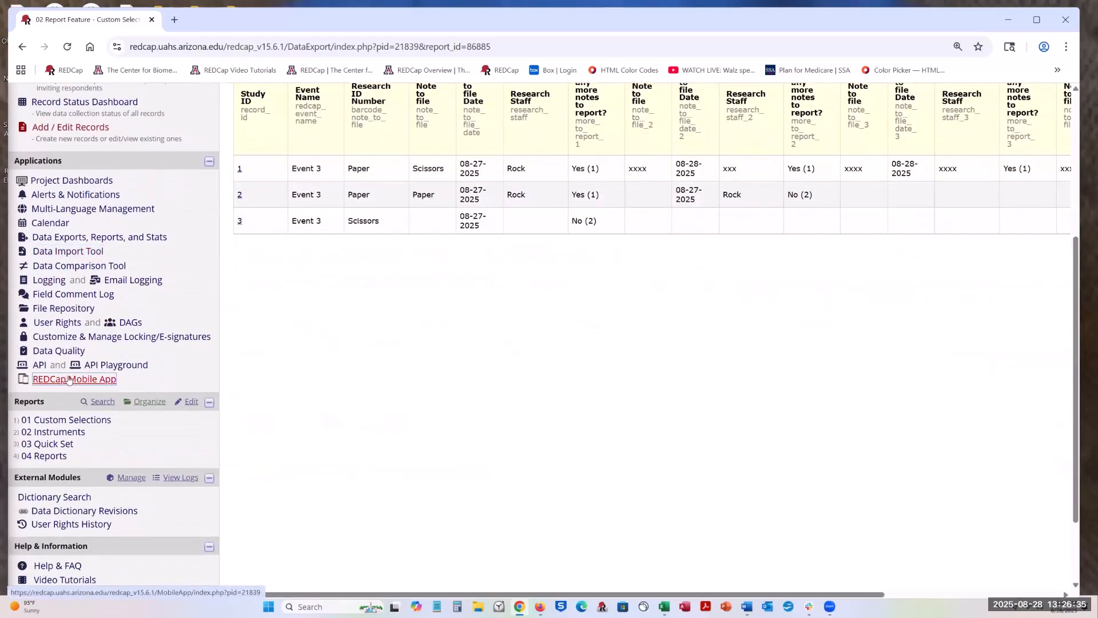
scroll(549, 465, "up", 4)
scroll(551, 469, "up", 1)
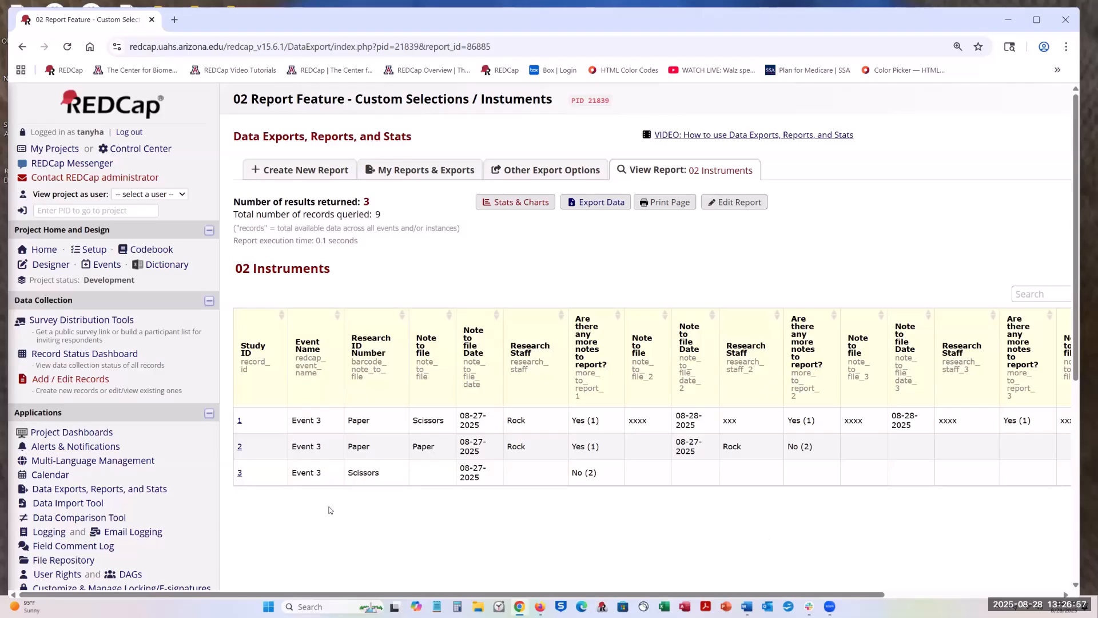
scroll(329, 508, "down", 1)
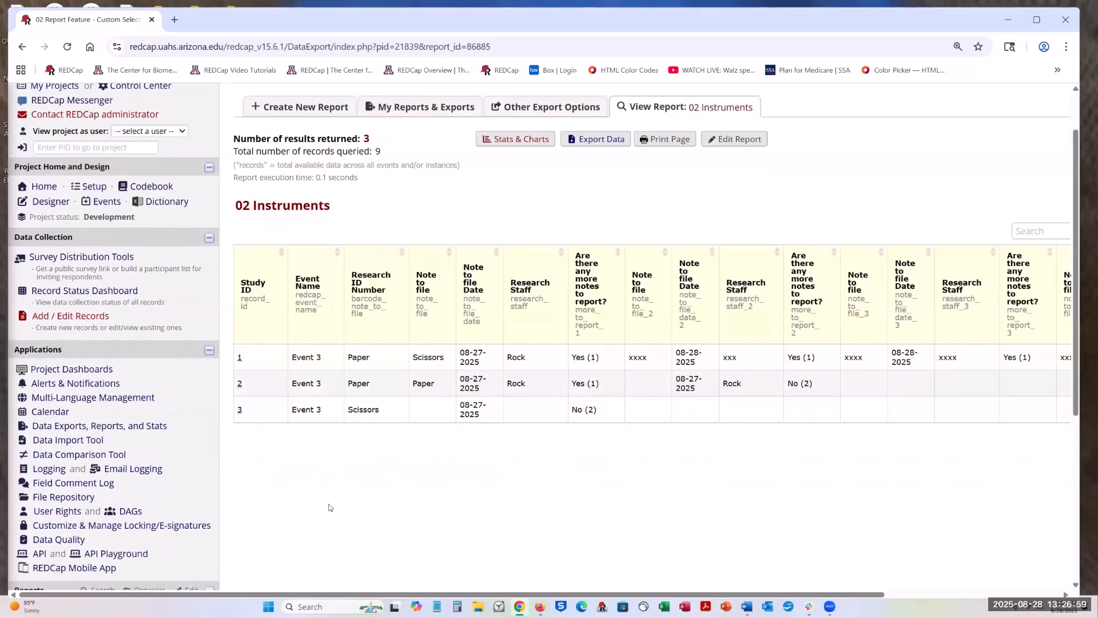
scroll(329, 507, "down", 1)
scroll(329, 508, "down", 1)
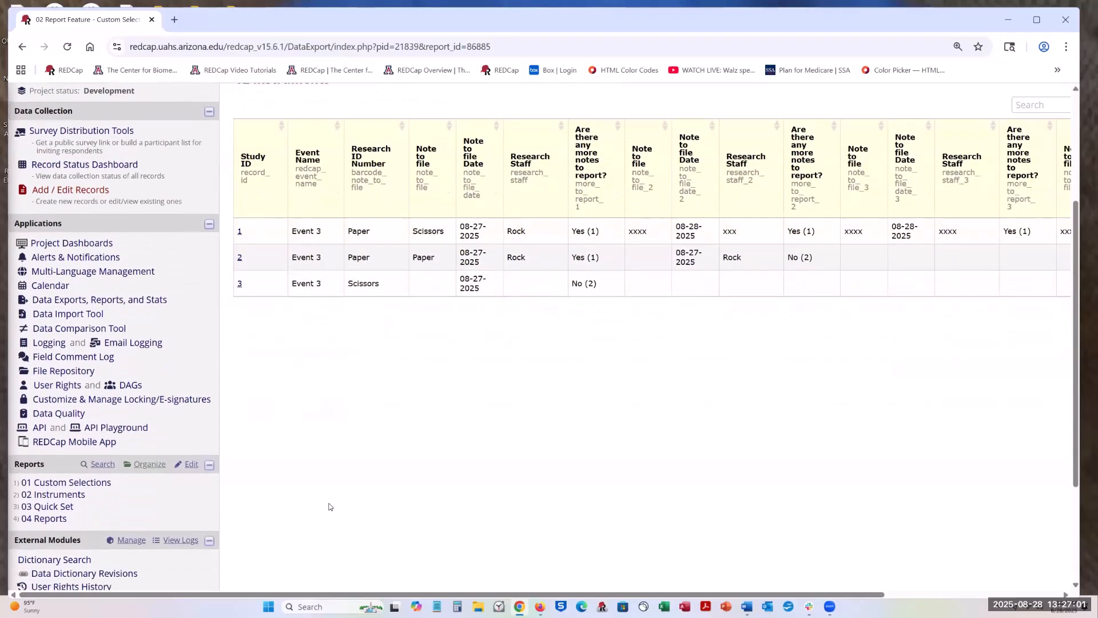
scroll(242, 400, "up", 2)
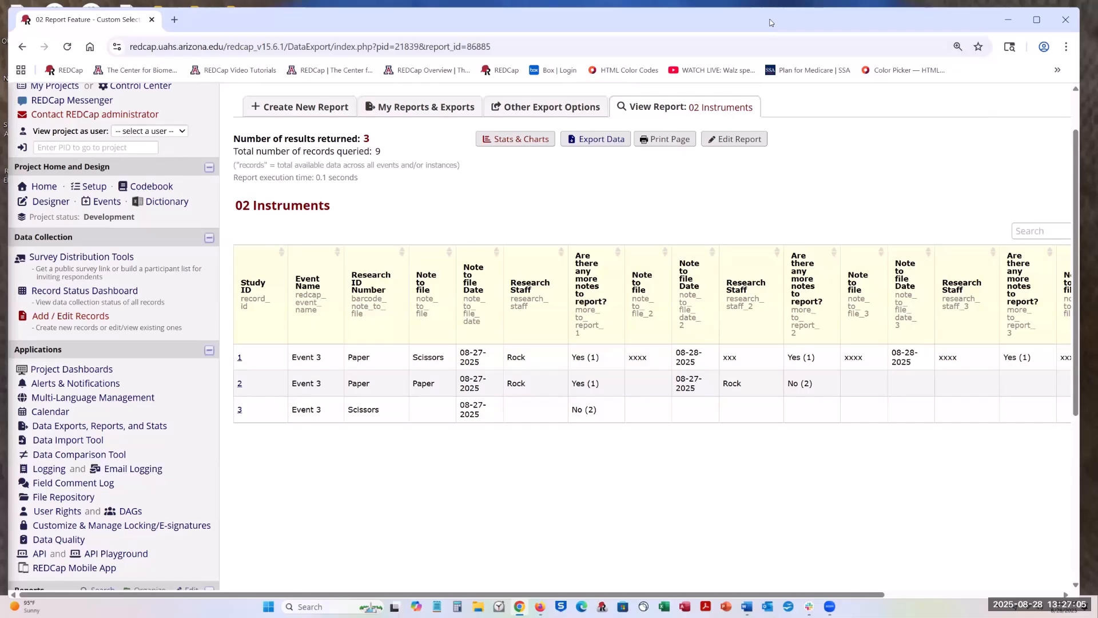
left_click_drag(771, 23, 771, 19)
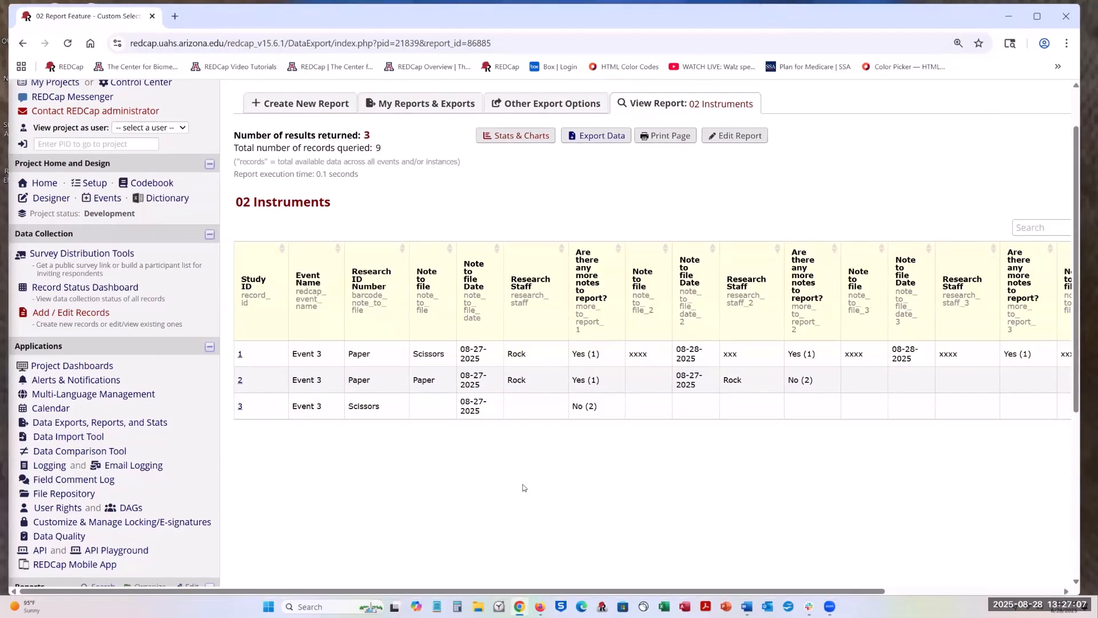
Step: Search the available external modules for "tweaks" and enable Report Tweaks v1.2.10 for the project
scroll(131, 532, "down", 1)
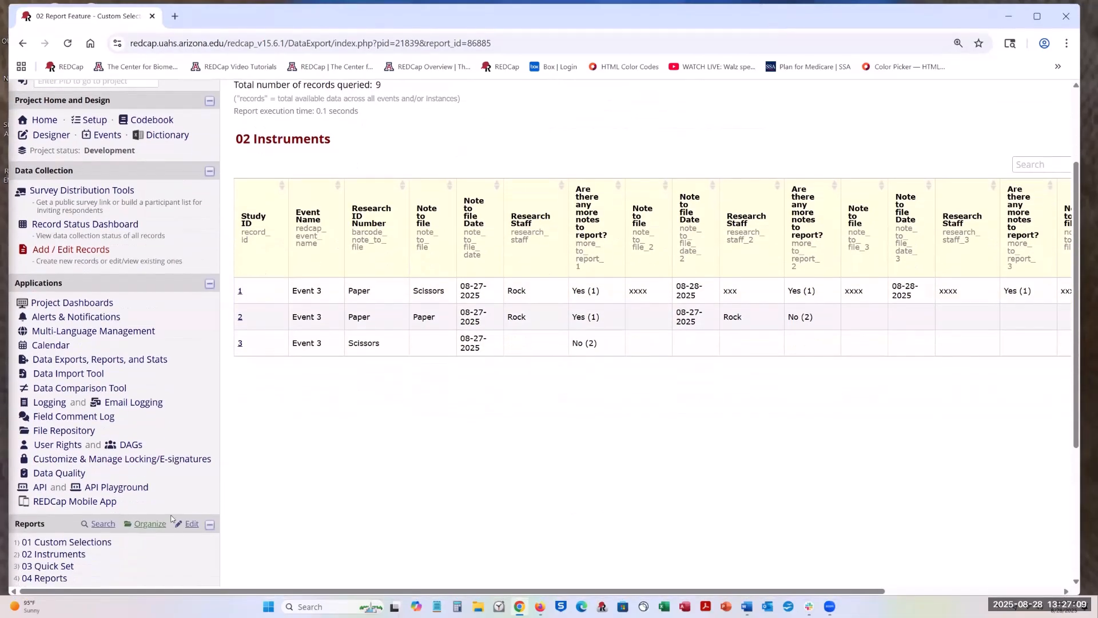
scroll(170, 518, "down", 2)
left_click(126, 475)
left_click(296, 318)
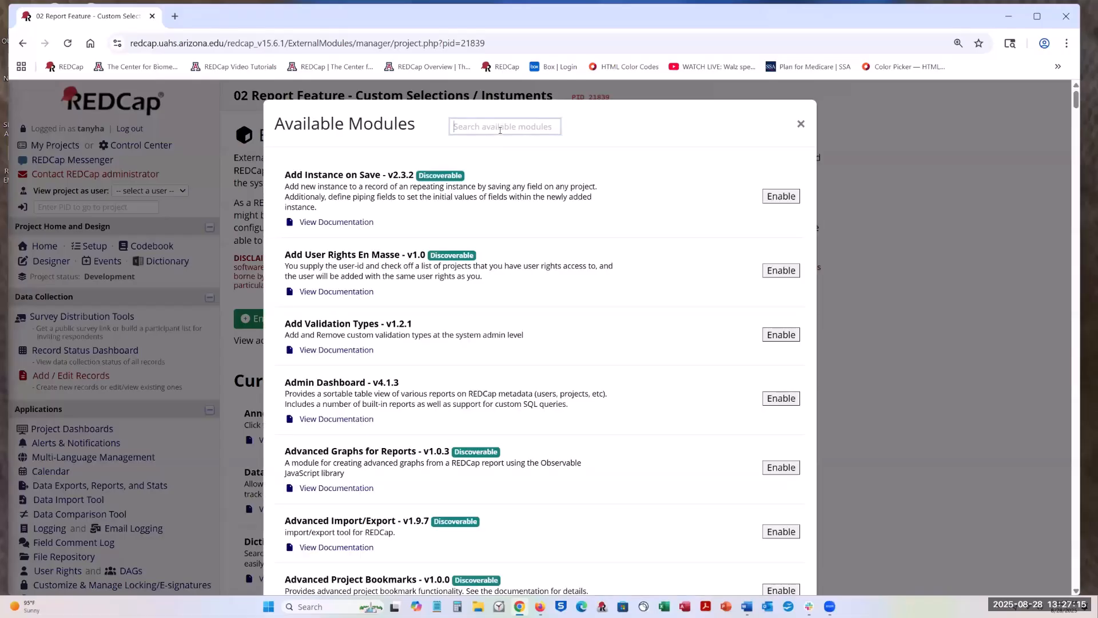
type("tweaks")
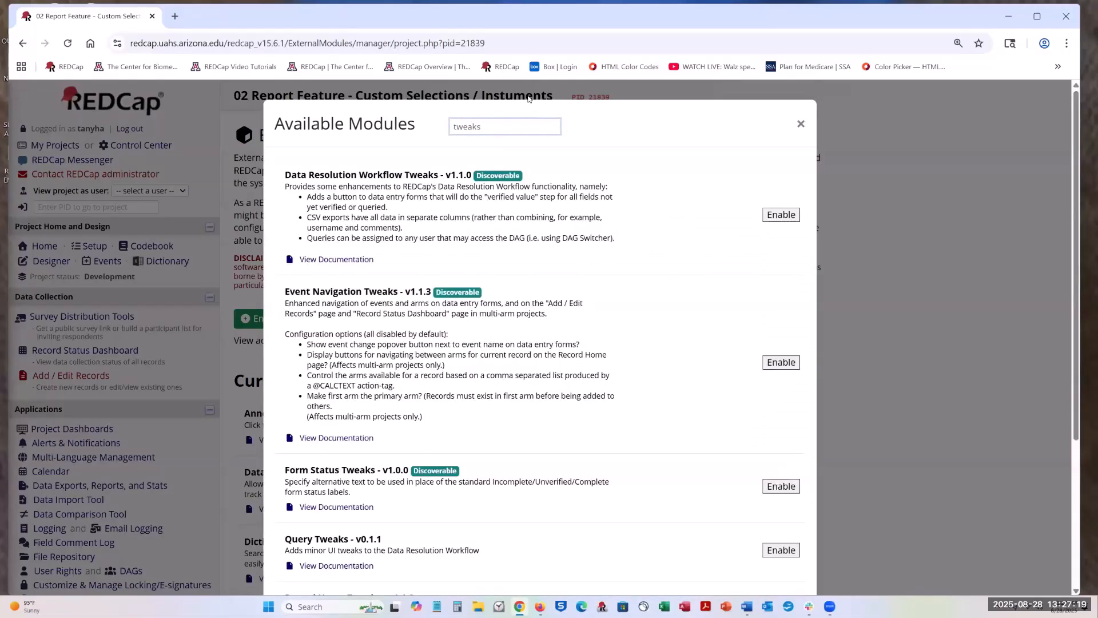
scroll(566, 492, "down", 3)
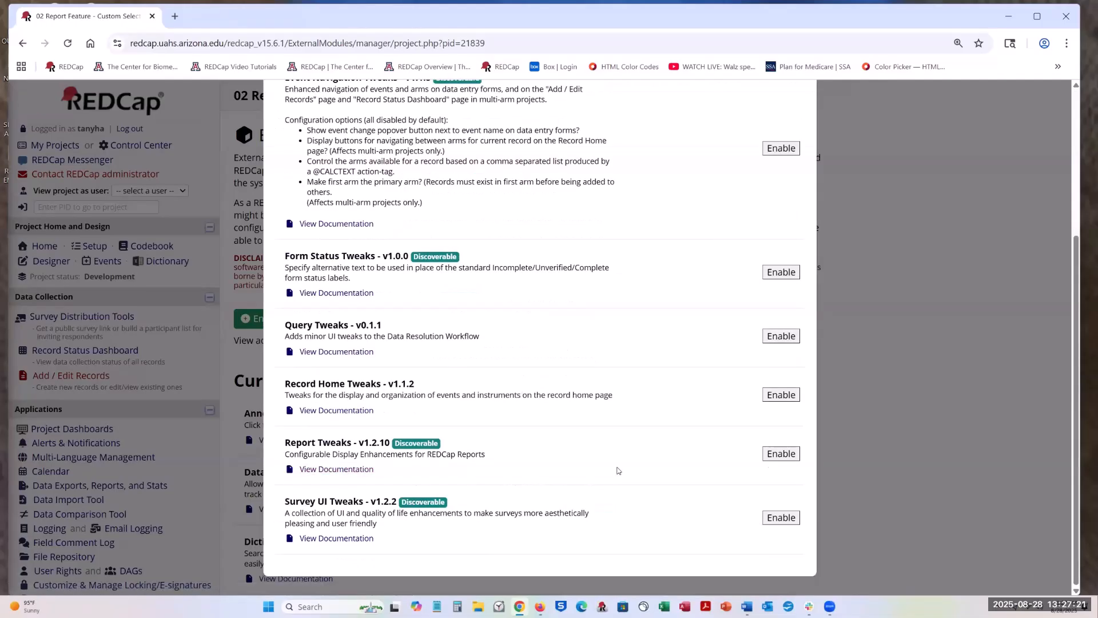
left_click(781, 454)
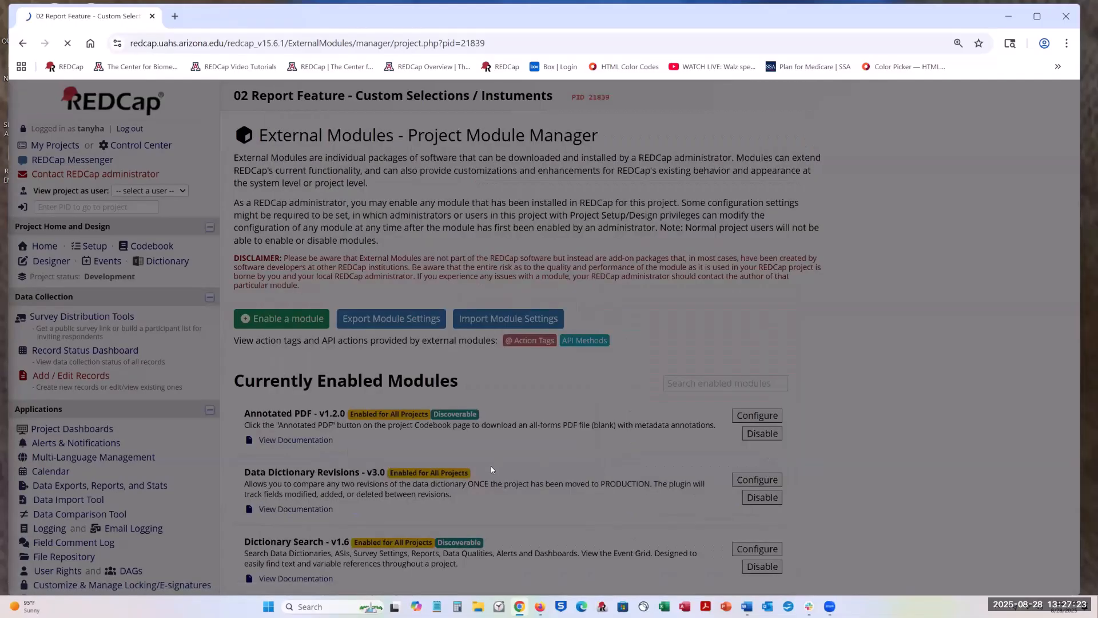
Step: View the Report Tweaks module's configuration and close it without changing any settings
scroll(595, 457, "down", 6)
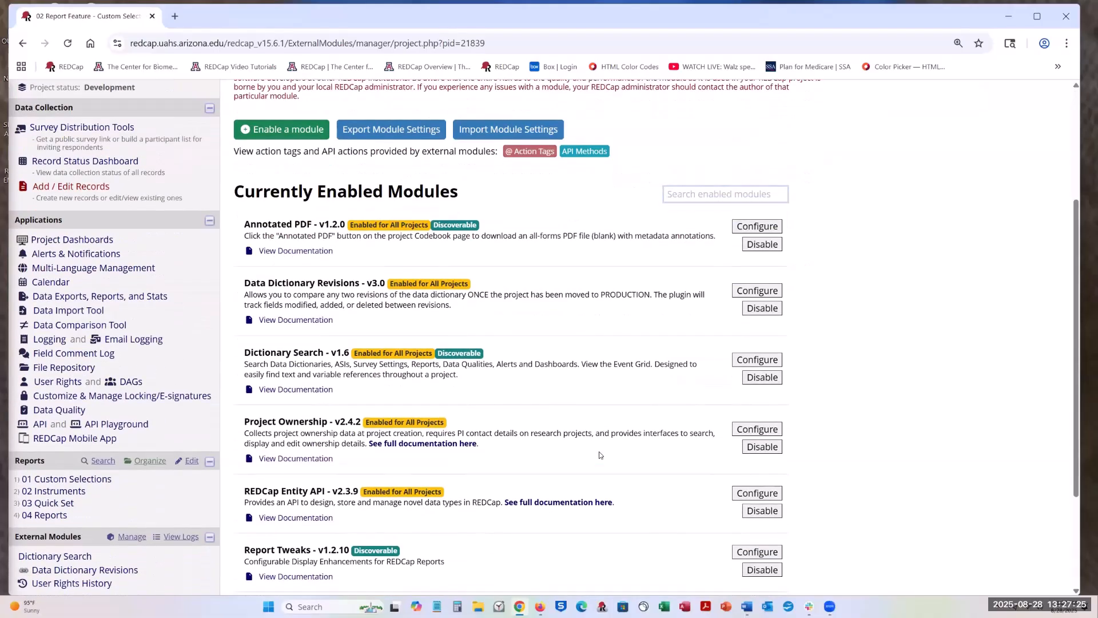
left_click(757, 399)
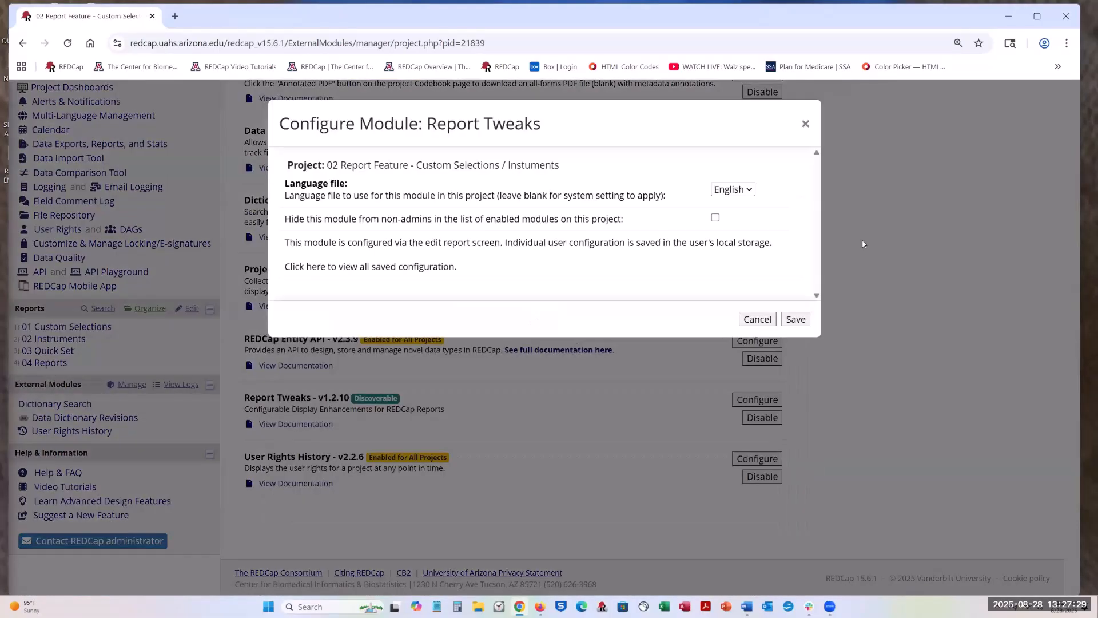
left_click(805, 124)
Step: View the saved 01 Custom Selections report and copy its table to the clipboard
scroll(51, 254, "up", 2)
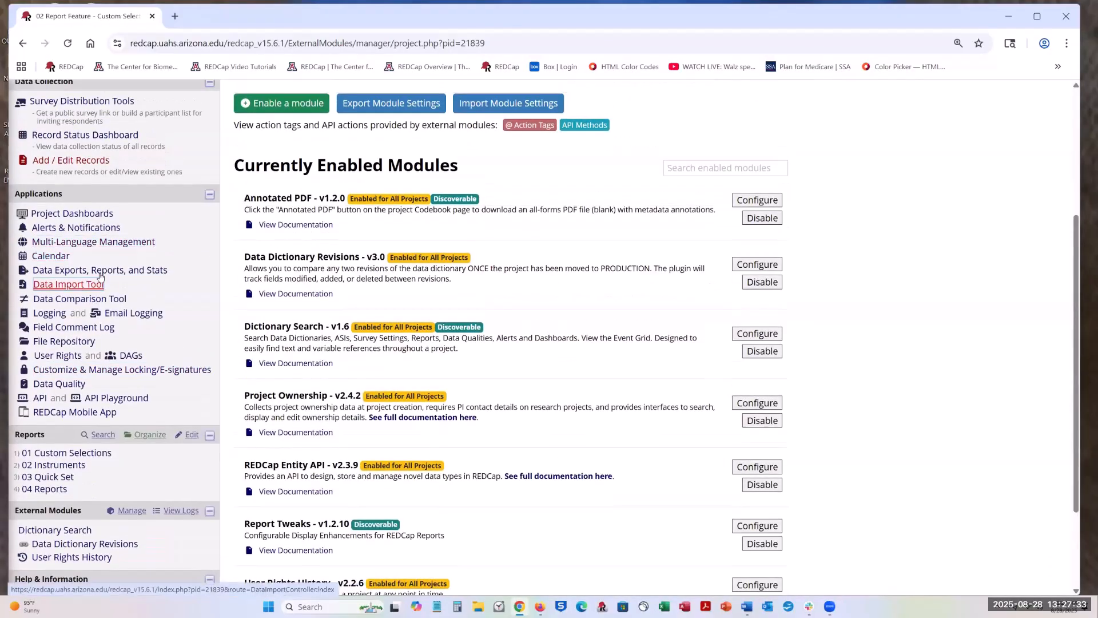
left_click(100, 273)
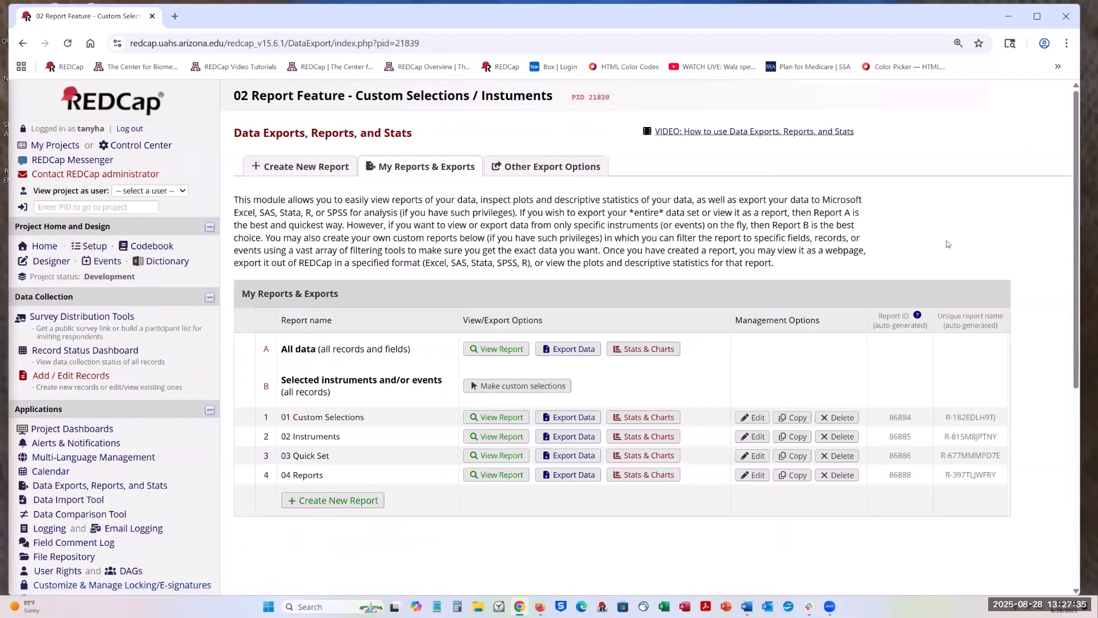
left_click(513, 422)
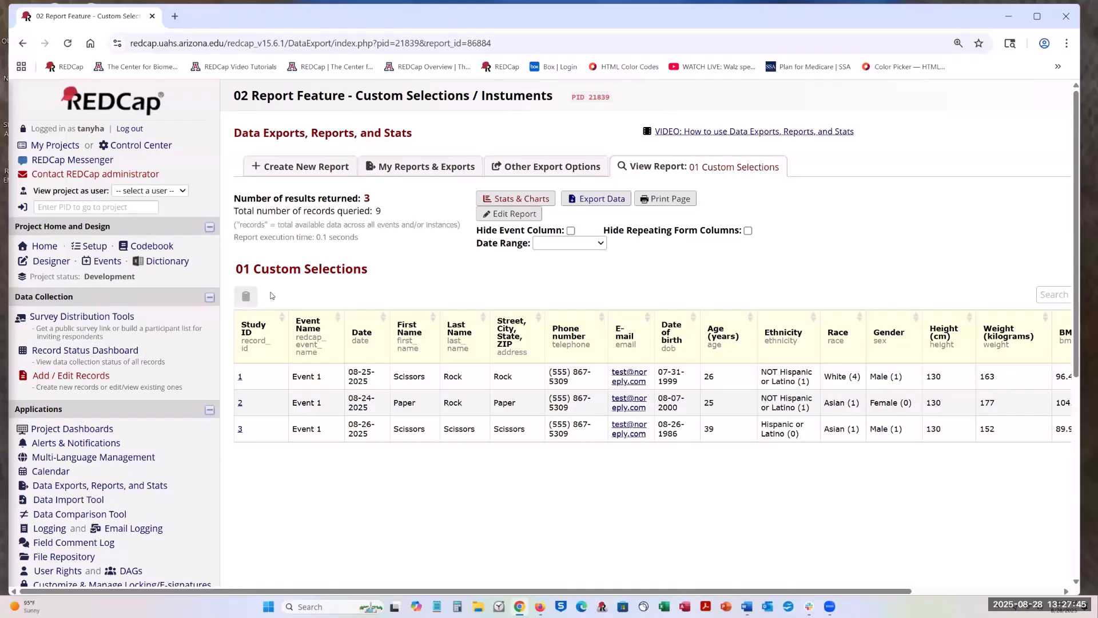
left_click(245, 303)
Step: Examine the most recent entries in the project's log and open the Record Status Dashboard
scroll(88, 522, "down", 3)
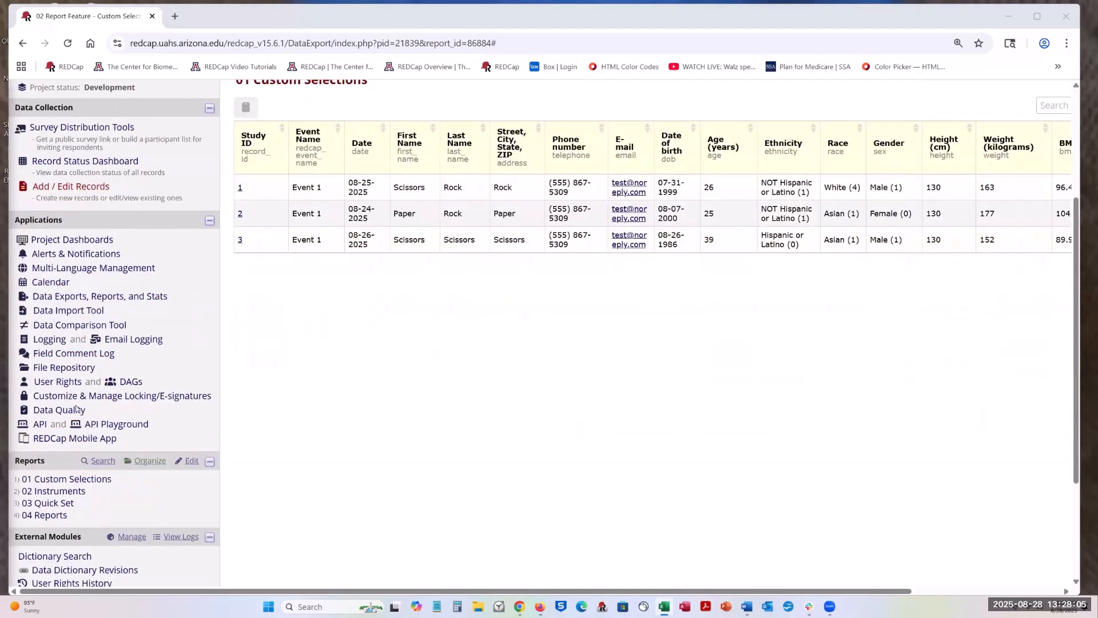
left_click(42, 340)
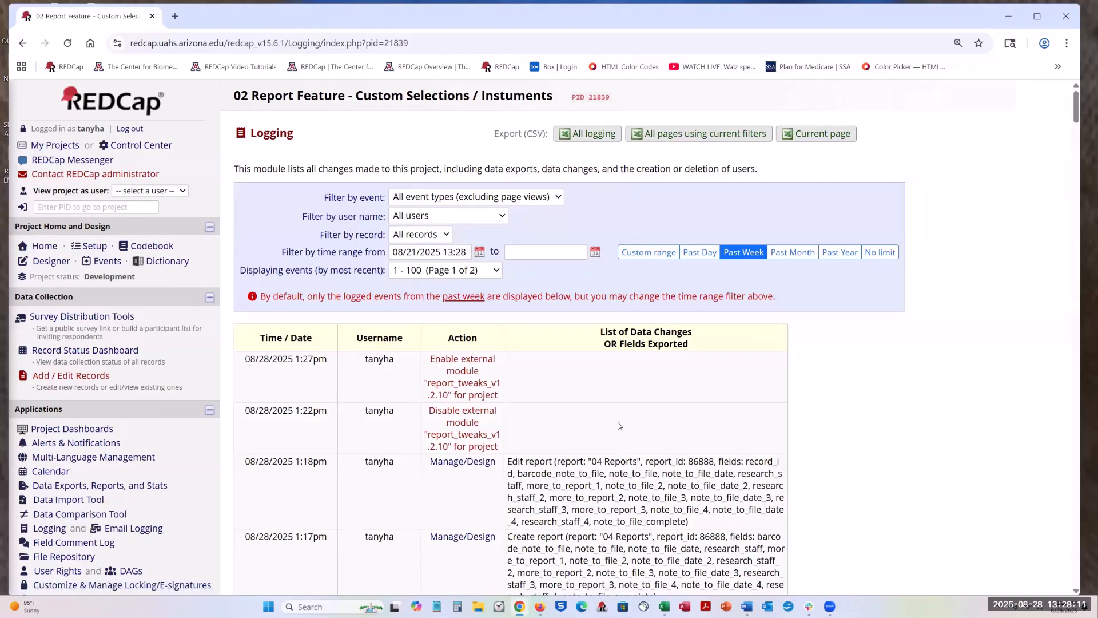
scroll(618, 425, "down", 2)
scroll(618, 425, "up", 2)
scroll(591, 456, "down", 4)
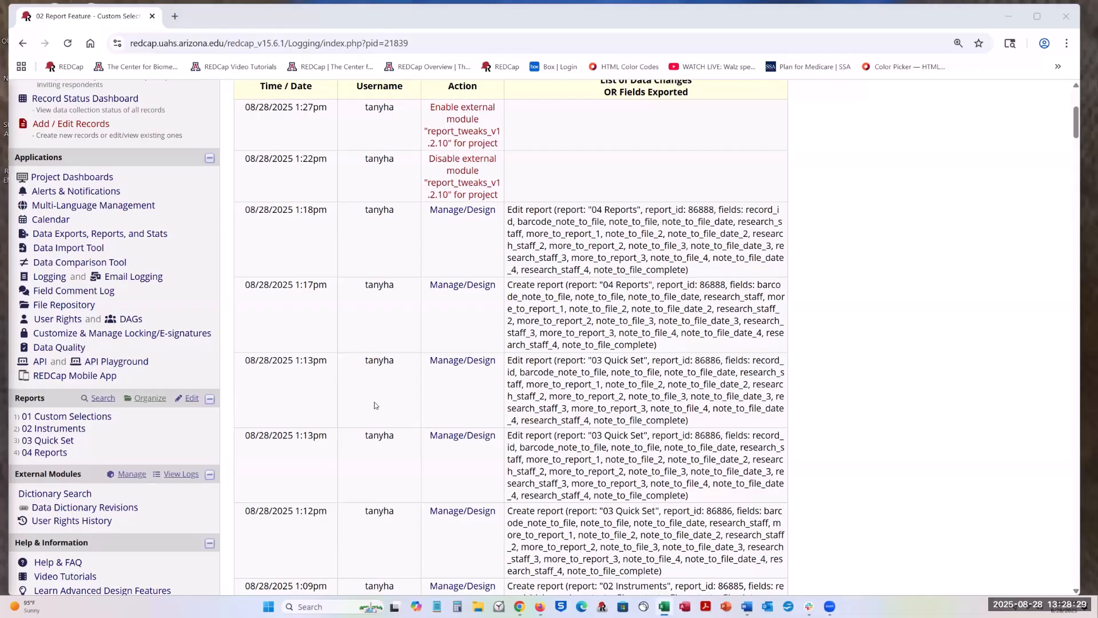
scroll(373, 404, "up", 5)
left_click(128, 351)
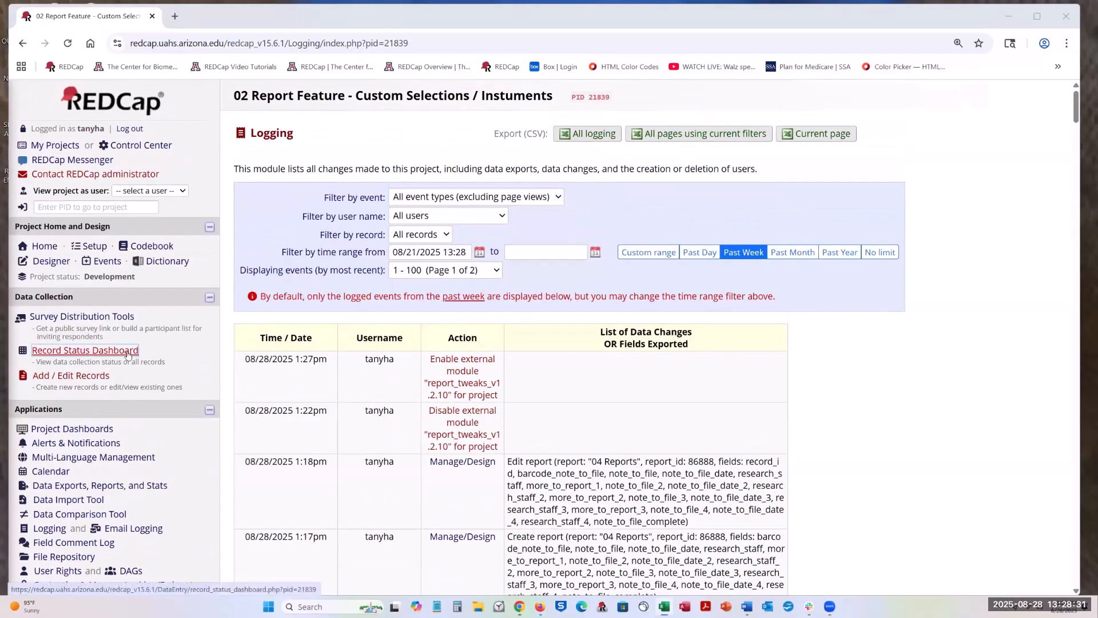